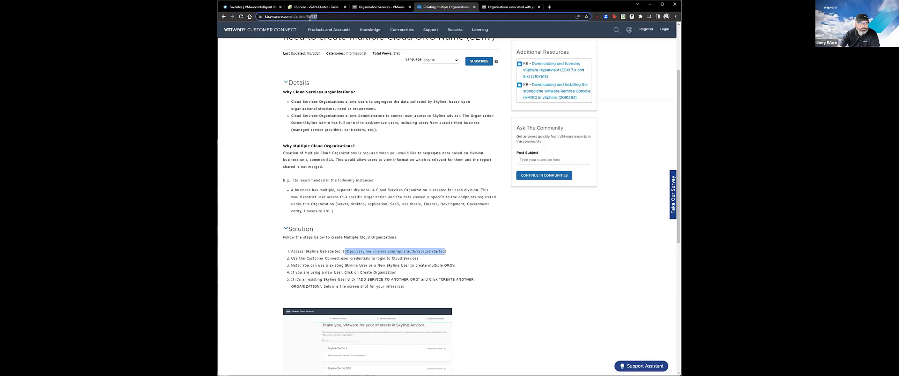
Select the KB article number in the address bar, then switch to the 'Organizations associated with your account' tab.
{"action": "left_click_drag", "start_coordinate": [310, 18], "coordinate": [306, 17]}
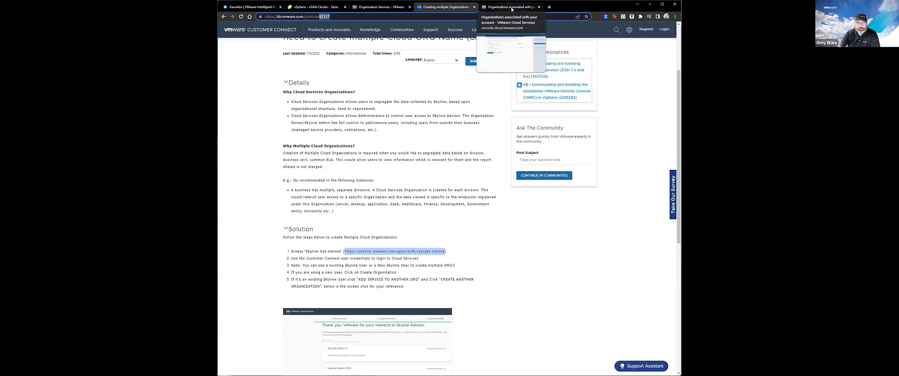
{"action": "left_click", "coordinate": [512, 8]}
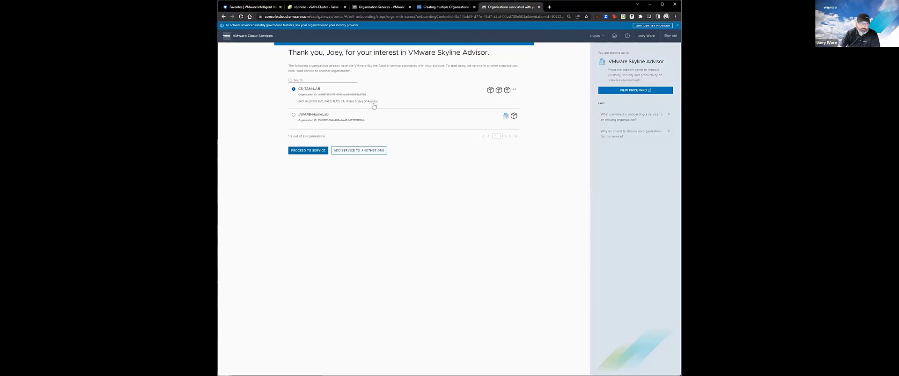
Create a new organization named 'jware-te' for Skyline Advisor with the terms of service accepted.
{"action": "left_click", "coordinate": [356, 151]}
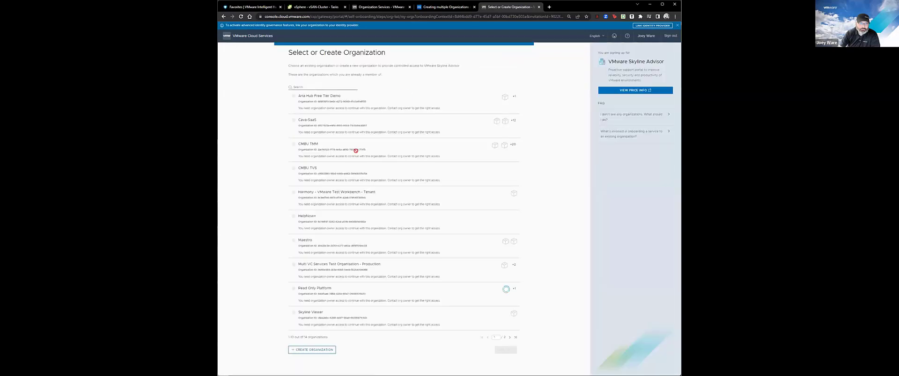
{"action": "left_click", "coordinate": [328, 86]}
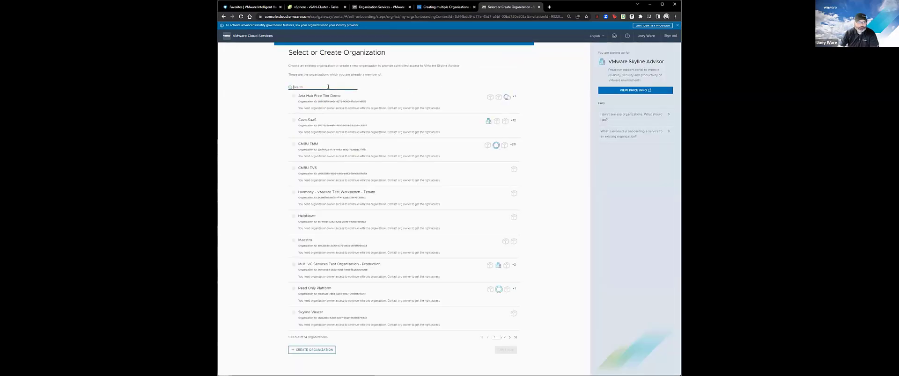
{"action": "left_click", "coordinate": [299, 351]}
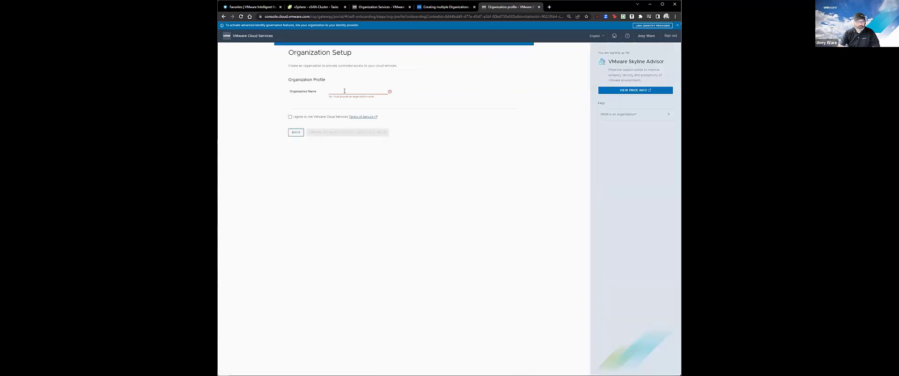
{"action": "left_click", "coordinate": [344, 91]}
{"action": "type", "text": "jwa"}
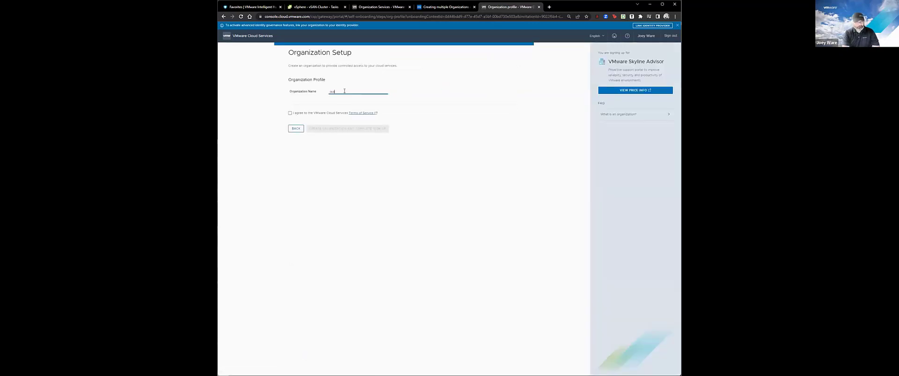
{"action": "type", "text": "re-test-org"}
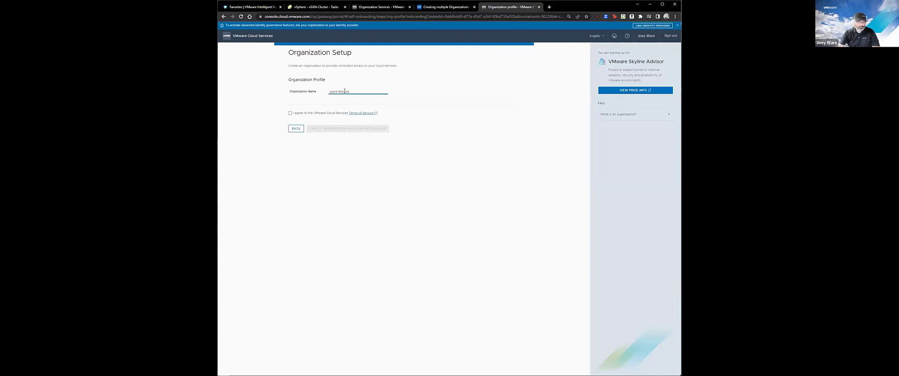
{"action": "left_click", "coordinate": [289, 113]}
{"action": "left_click", "coordinate": [359, 128]}
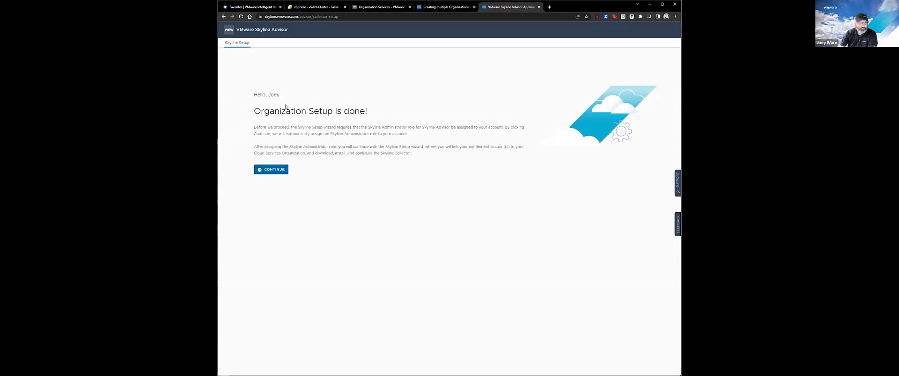
Continue with the Skyline Administrator role, then view the current organization's details from the user menu.
{"action": "left_click", "coordinate": [272, 172]}
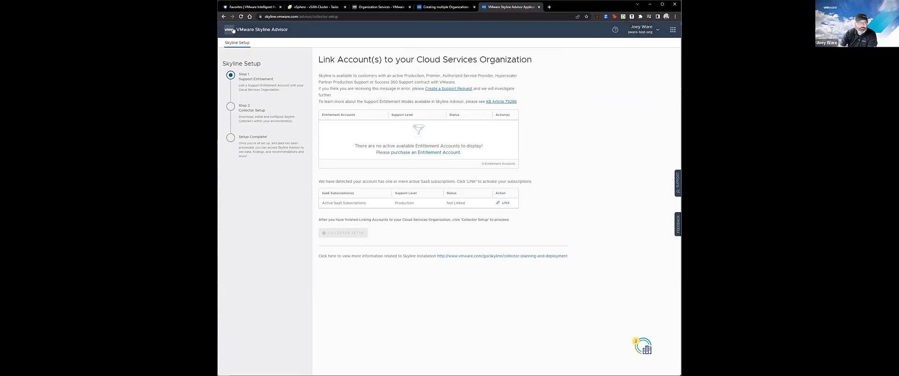
{"action": "left_click", "coordinate": [639, 33]}
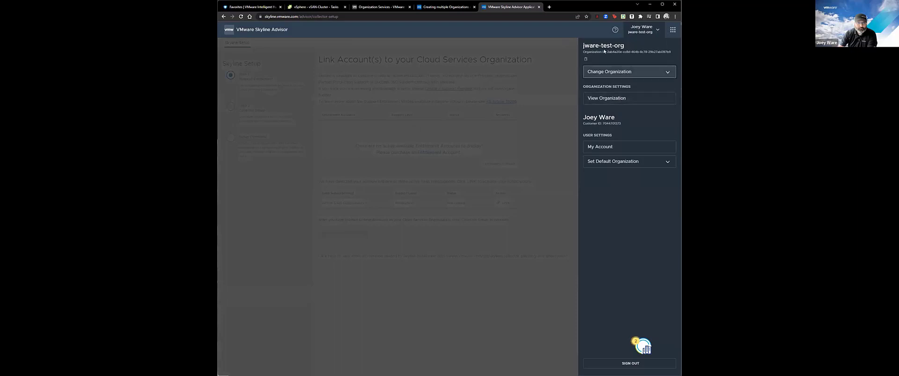
{"action": "left_click", "coordinate": [601, 98]}
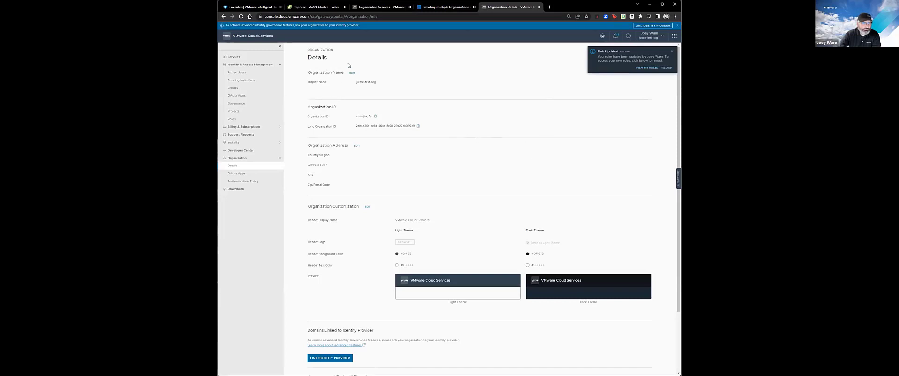
Search all services for 'vsphere+' and access the vSphere+, vSAN+, and VCF+ service.
{"action": "left_click", "coordinate": [234, 56]}
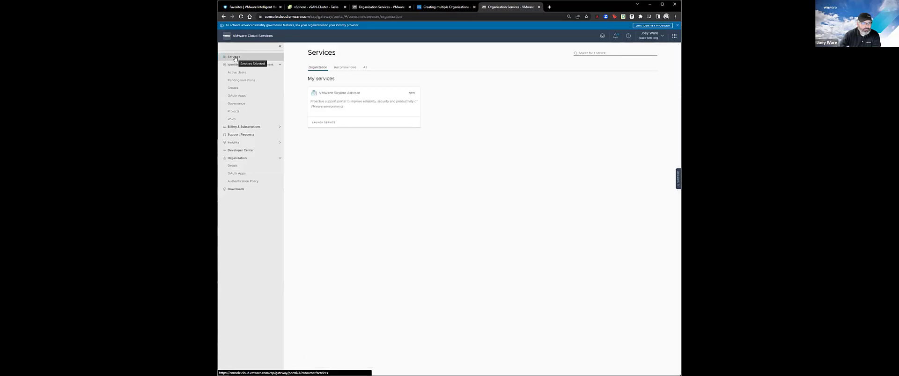
{"action": "left_click", "coordinate": [346, 67]}
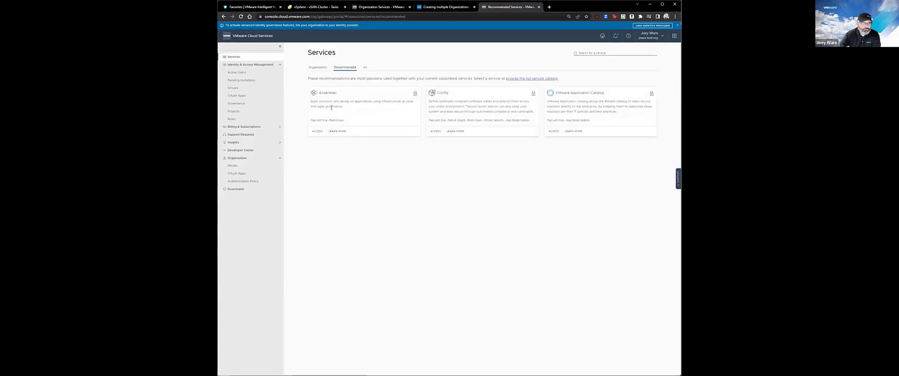
{"action": "left_click", "coordinate": [365, 68]}
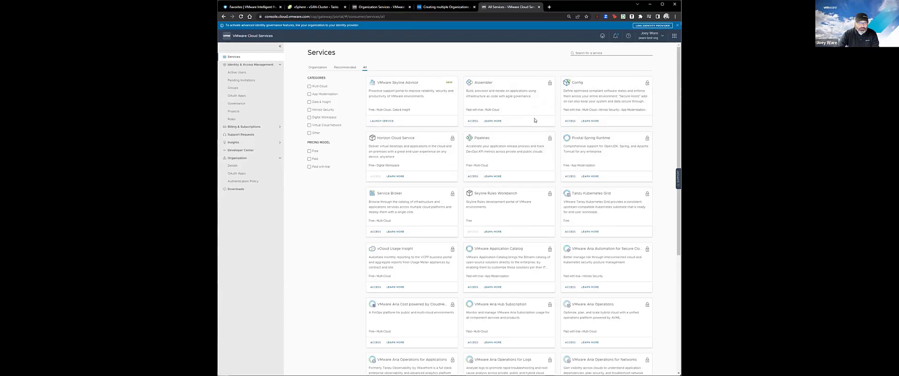
{"action": "left_click", "coordinate": [611, 53]}
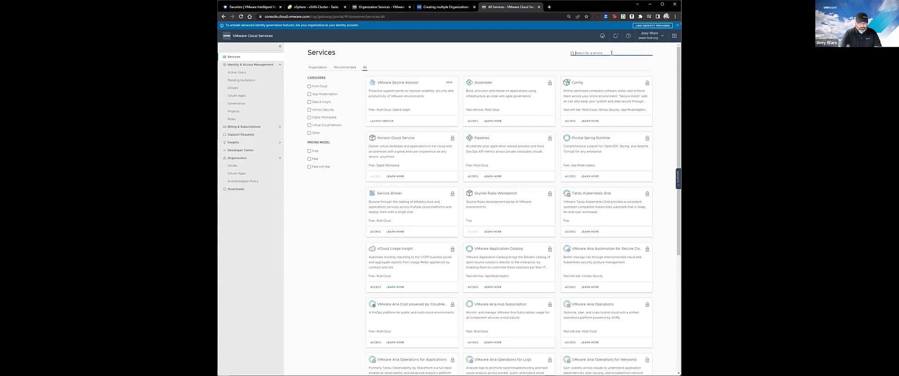
{"action": "type", "text": "vsphere"}
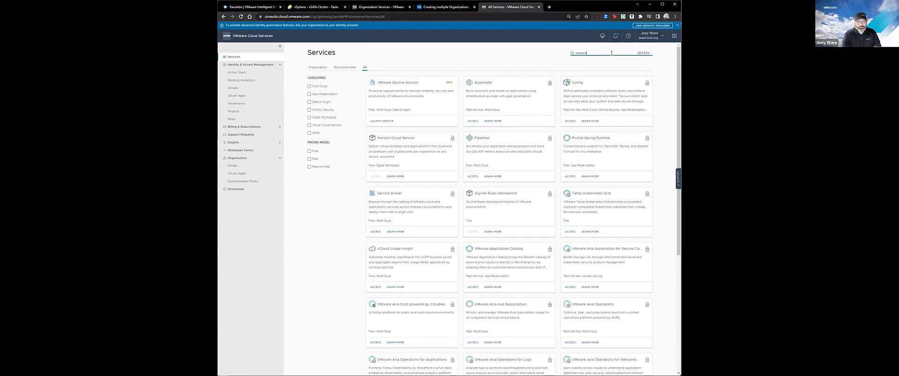
{"action": "type", "text": "+"}
{"action": "key", "text": "Return"}
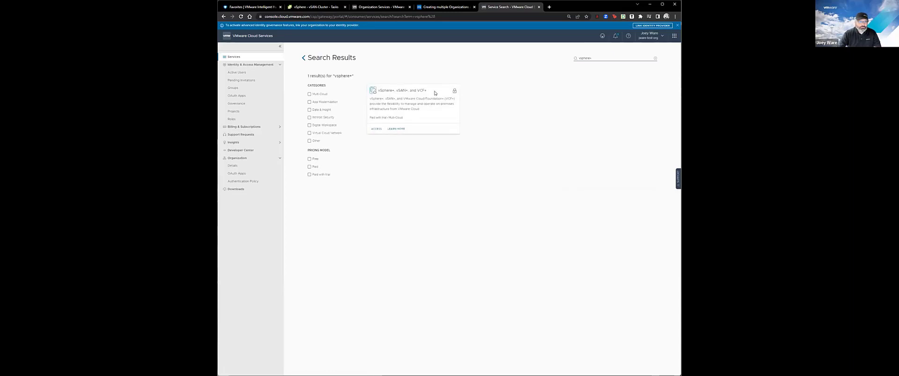
{"action": "left_click", "coordinate": [375, 129]}
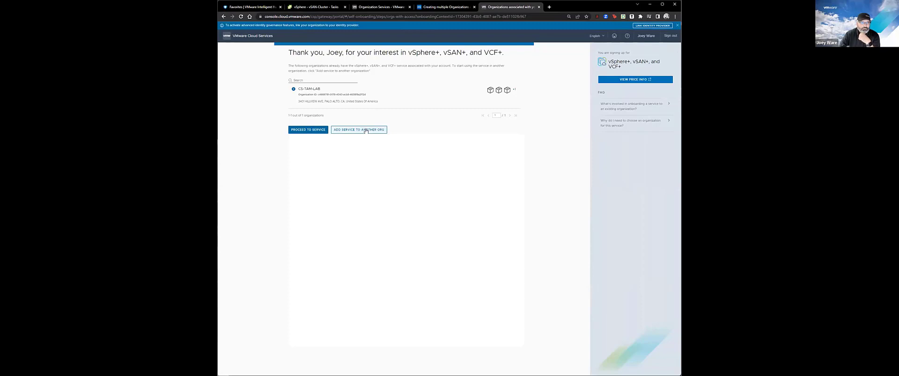
Add the vSphere+ service to the new test organization and continue.
{"action": "left_click", "coordinate": [366, 130]}
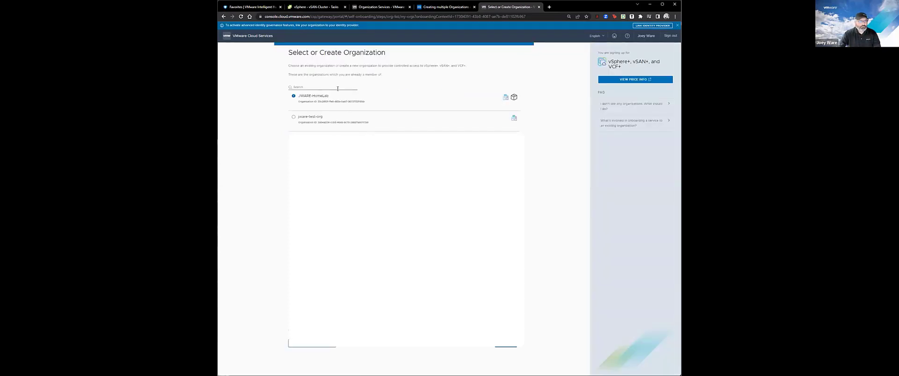
{"action": "left_click", "coordinate": [294, 117]}
{"action": "left_click", "coordinate": [507, 347]}
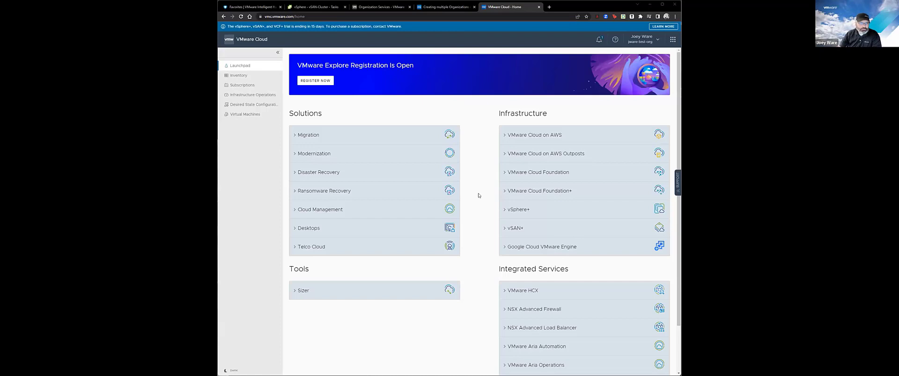
Open the vSphere+ overview from the Infrastructure list and start its 15-day free trial.
{"action": "left_click", "coordinate": [506, 211]}
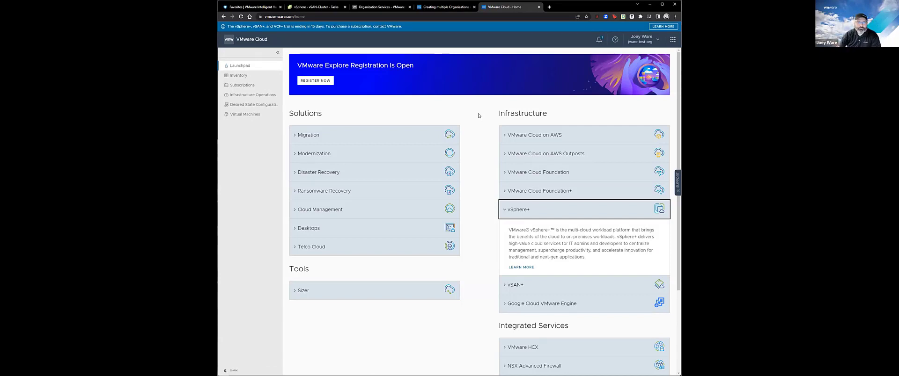
{"action": "left_click", "coordinate": [574, 131]}
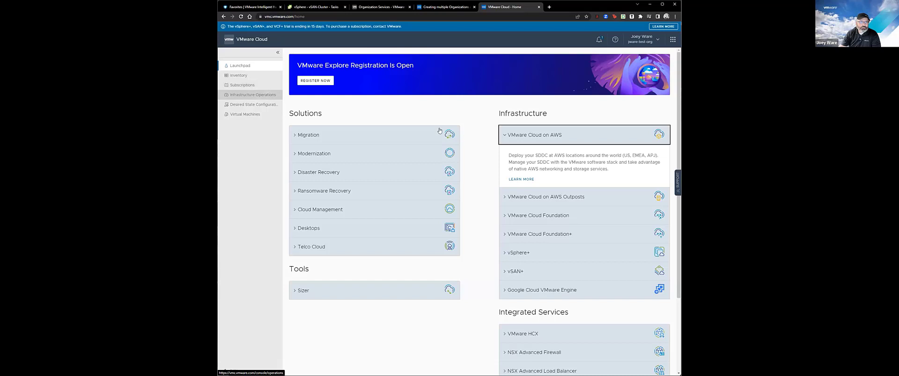
{"action": "left_click", "coordinate": [506, 256]}
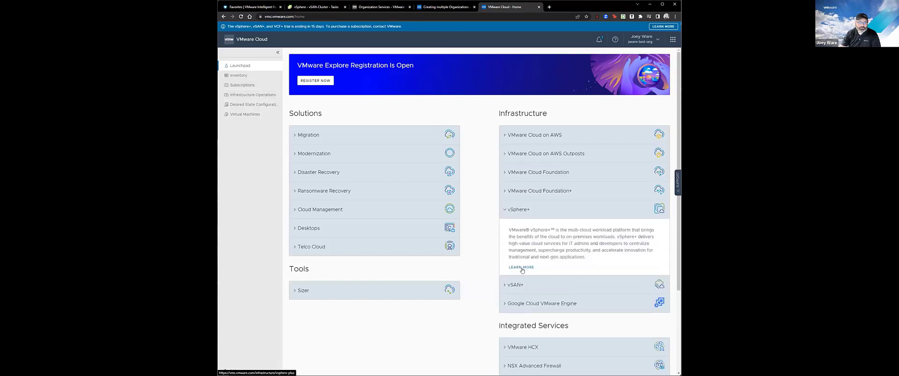
{"action": "left_click", "coordinate": [522, 268]}
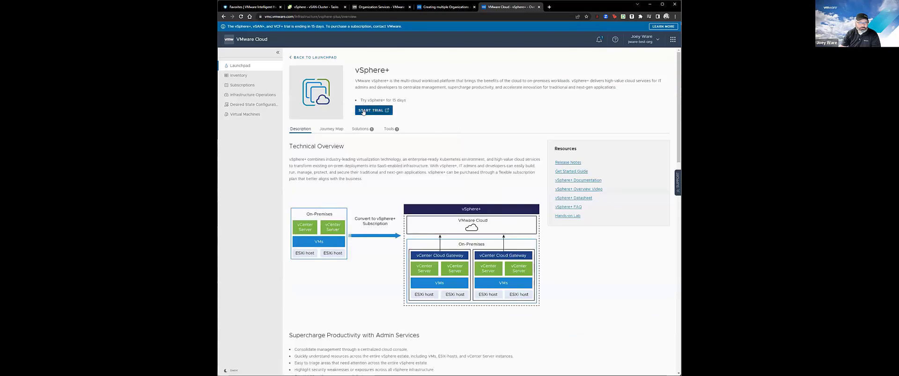
{"action": "left_click", "coordinate": [363, 111]}
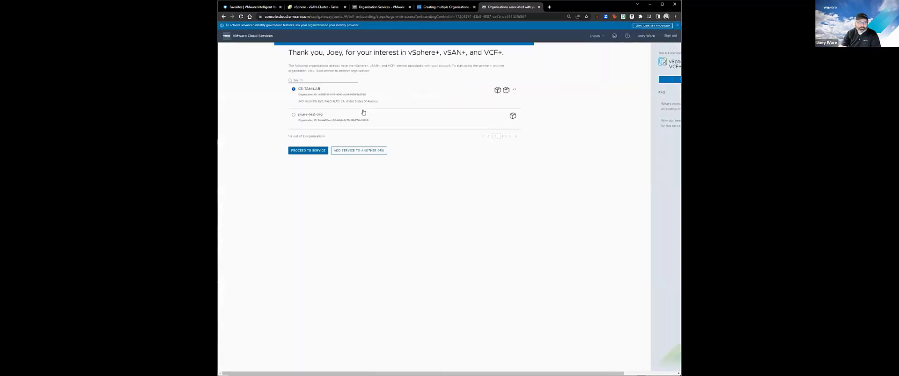
Select the 'jware' test organization and proceed to the vSphere+ service with it.
{"action": "left_click", "coordinate": [294, 115]}
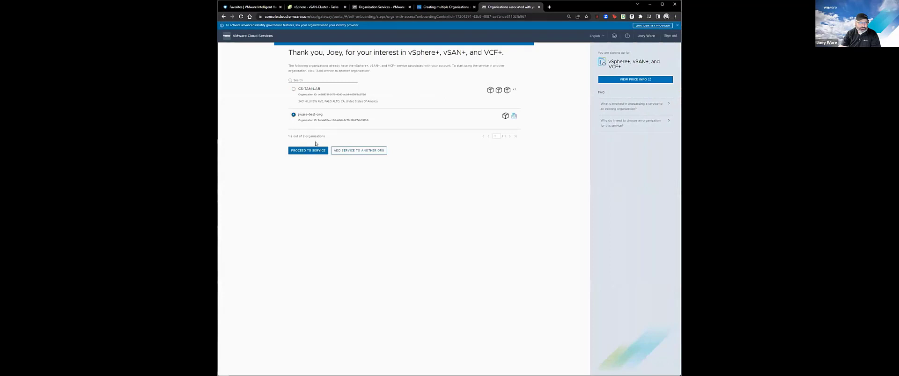
{"action": "left_click", "coordinate": [359, 151]}
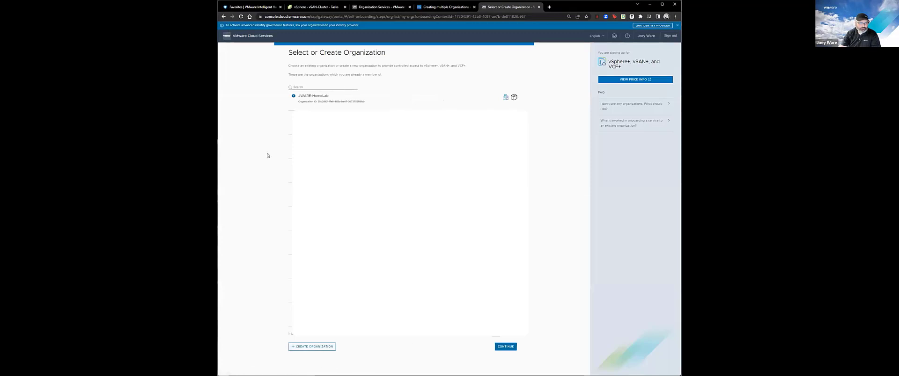
{"action": "left_click", "coordinate": [317, 86]}
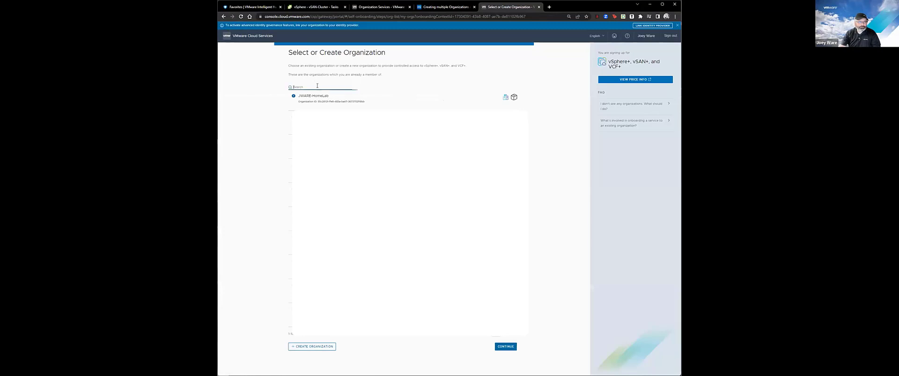
{"action": "type", "text": "jware"}
{"action": "left_click", "coordinate": [223, 17]}
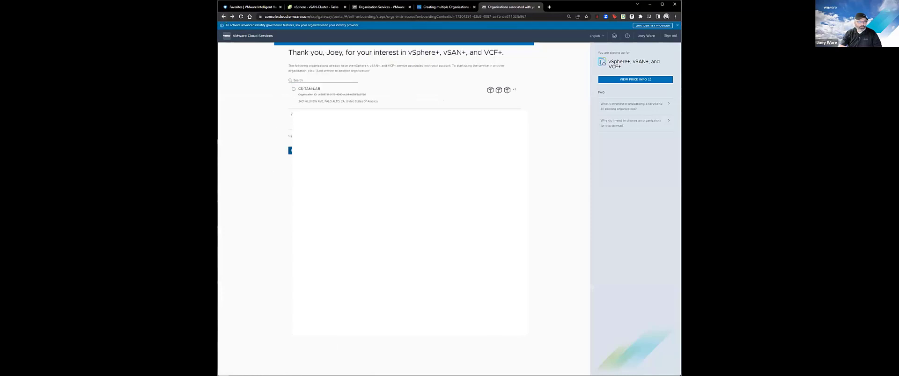
{"action": "left_click", "coordinate": [301, 115]}
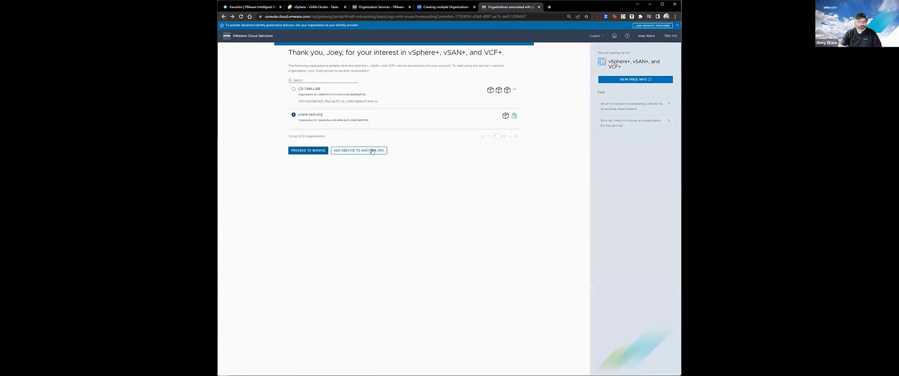
{"action": "left_click", "coordinate": [299, 152]}
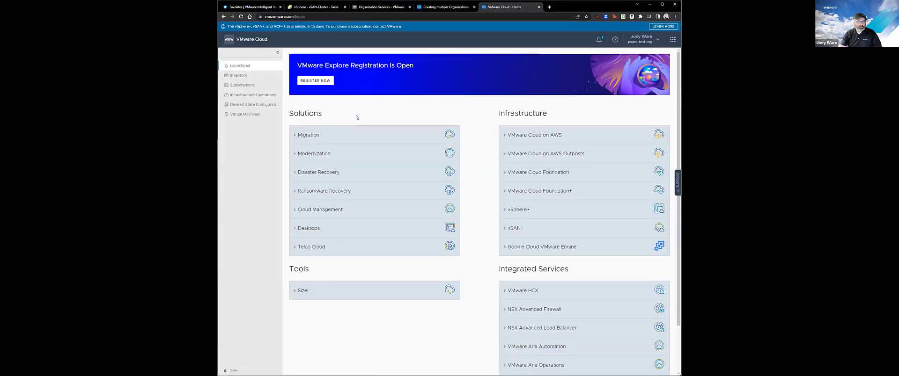
{"action": "left_click", "coordinate": [507, 210]}
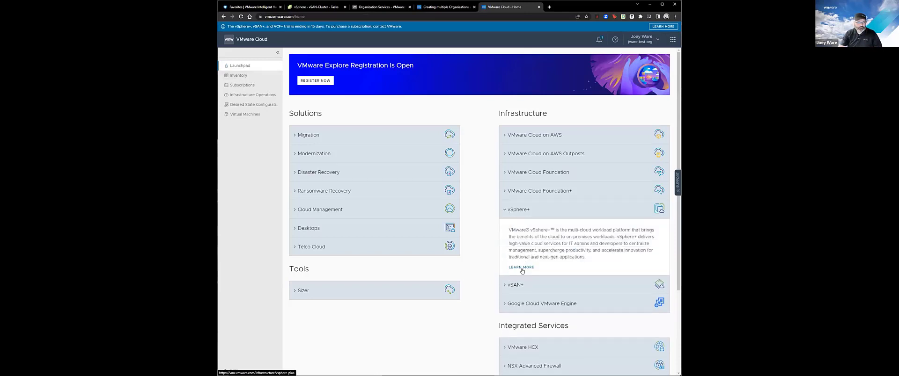
Check the empty Inventory, dismiss the cloud gateway error, and open Infrastructure Operations.
{"action": "left_click", "coordinate": [522, 269]}
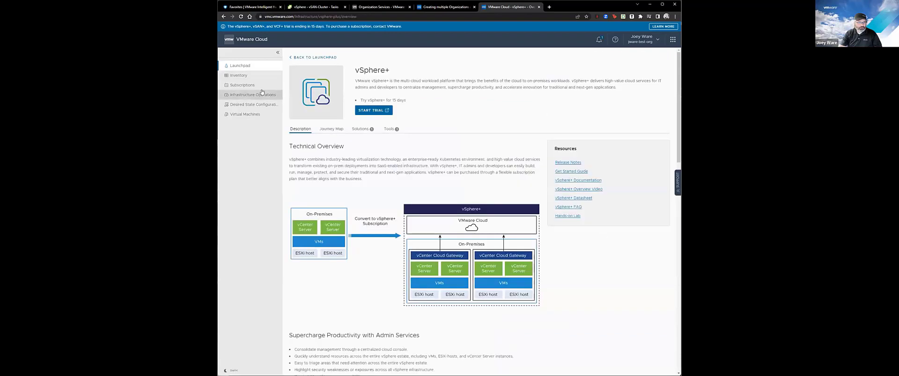
{"action": "left_click", "coordinate": [240, 75]}
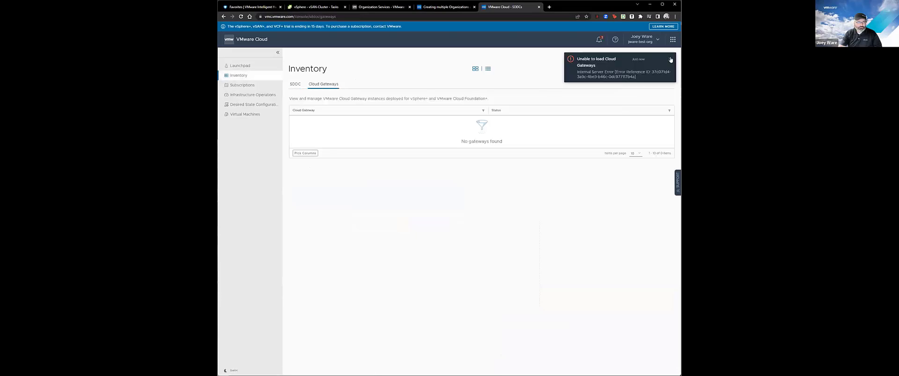
{"action": "left_click", "coordinate": [670, 59]}
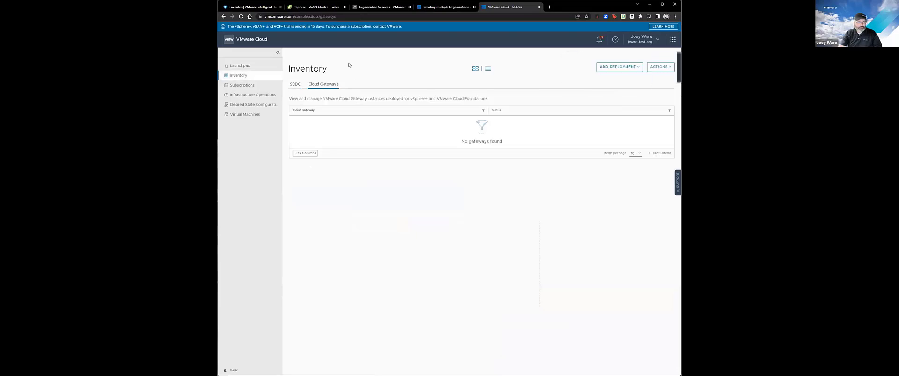
{"action": "left_click", "coordinate": [260, 97]}
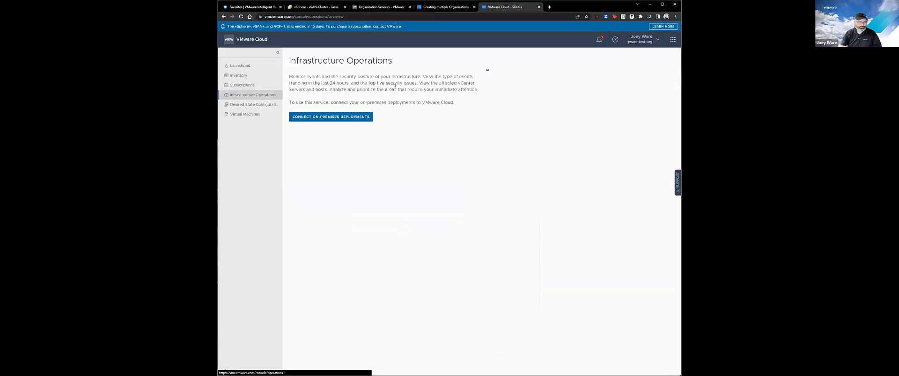
Start connecting on-premises deployments and open the Cloud Gateway download page.
{"action": "left_click", "coordinate": [353, 117]}
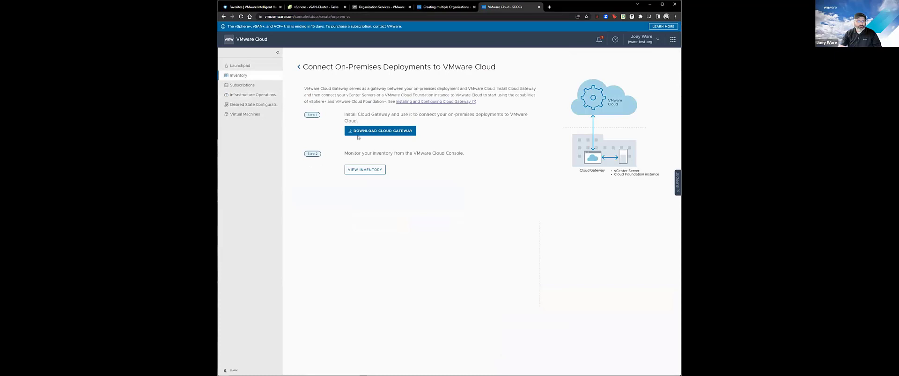
{"action": "left_click", "coordinate": [393, 132]}
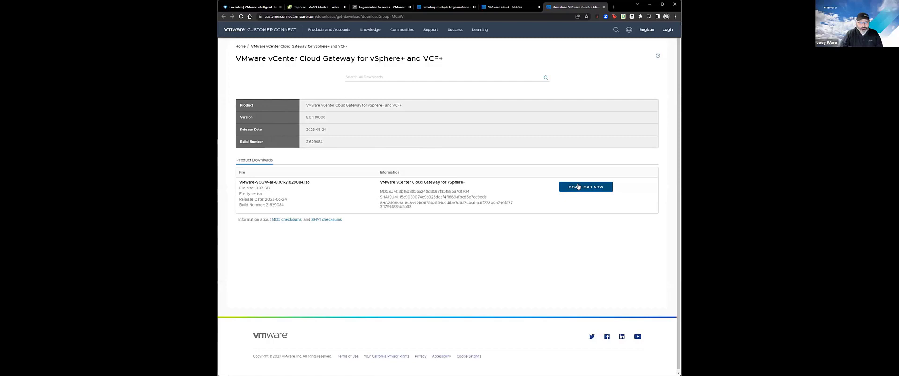
Request the Cloud Gateway ISO download and submit the Customer Connect login.
{"action": "left_click", "coordinate": [578, 187]}
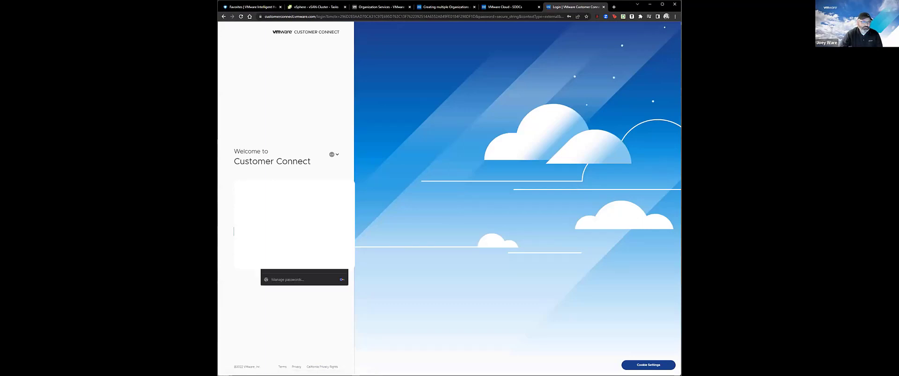
{"action": "key", "text": "Return"}
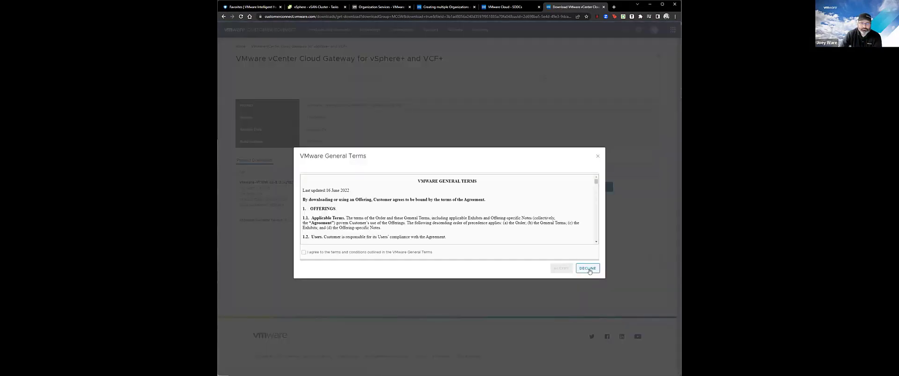
Agree to and accept the VMware General Terms so the Cloud Gateway ISO downloads.
{"action": "left_click", "coordinate": [303, 252]}
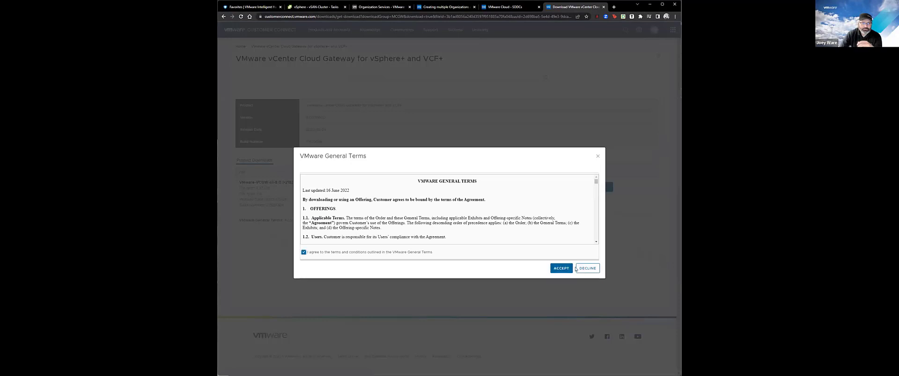
{"action": "left_click", "coordinate": [561, 269]}
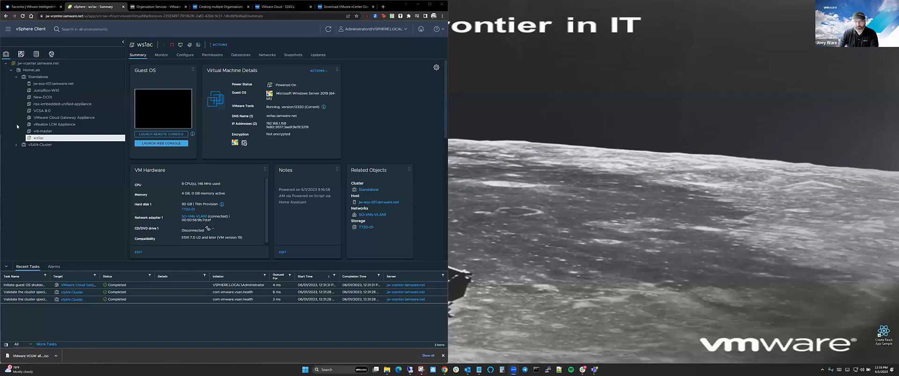
Open the downloaded VMware-VCGW-all ISO so it mounts as drive D: (VMware VCGW).
{"action": "left_click", "coordinate": [36, 357]}
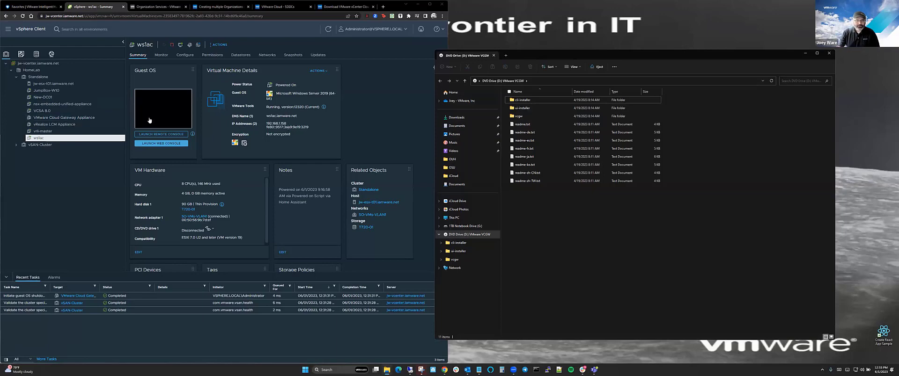
Select the Cloud Gateway Appliance VM and ping vcgw.iamware.net to confirm it resolves to 192.168.1.139.
{"action": "left_click", "coordinate": [96, 121]}
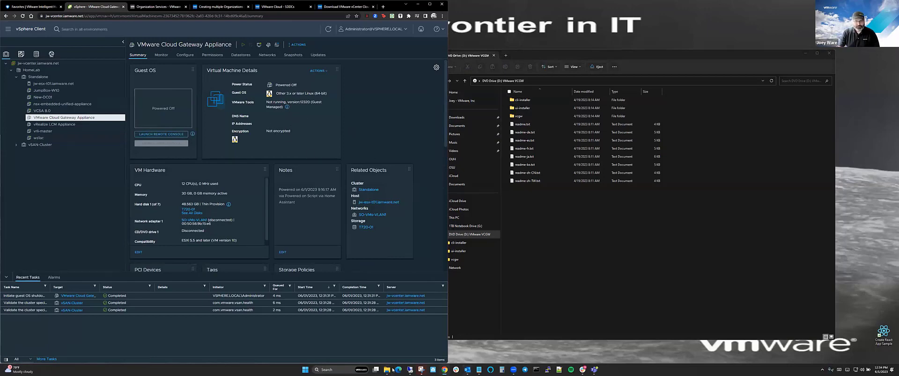
{"action": "left_click", "coordinate": [536, 370]}
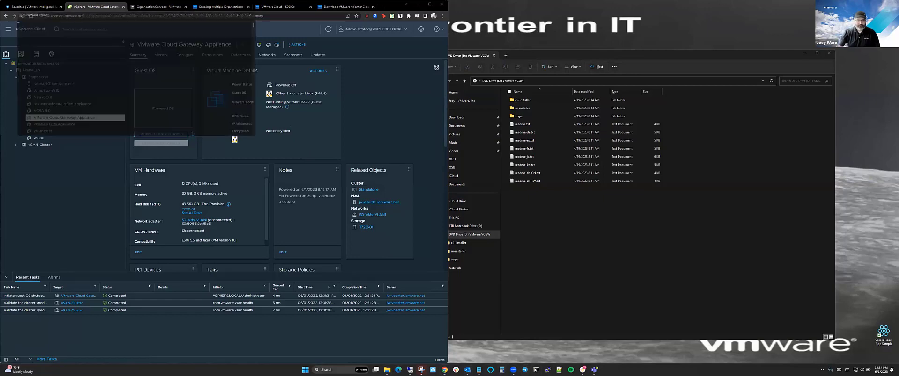
{"action": "type", "text": "ping v"}
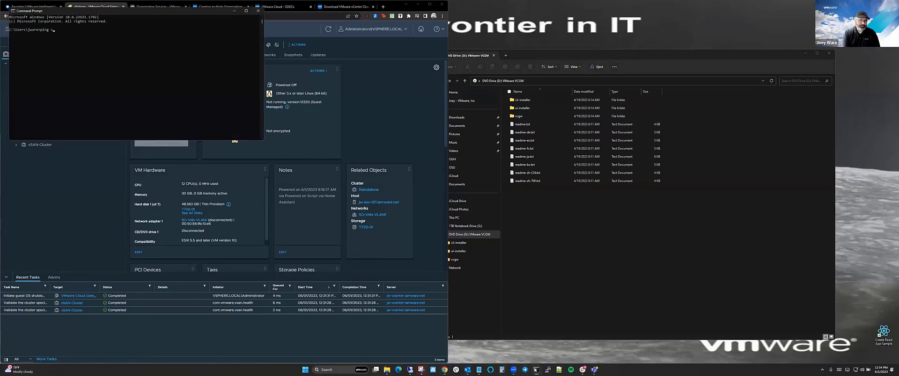
{"action": "type", "text": "cgw.iamware.net"}
{"action": "key", "text": "Return"}
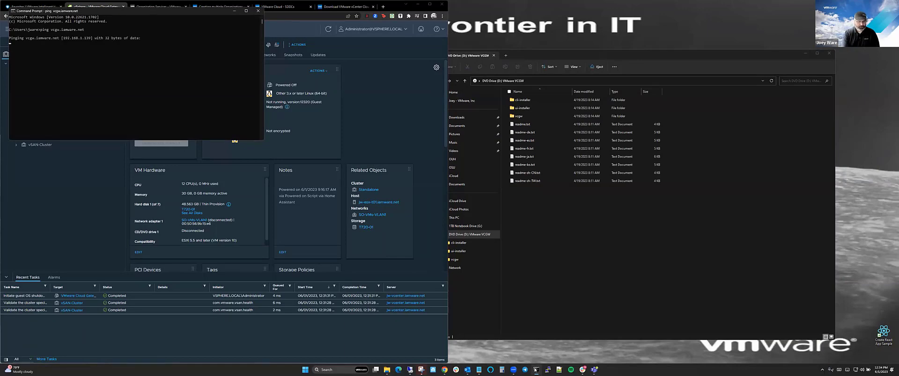
{"action": "key", "text": "ctrl+c"}
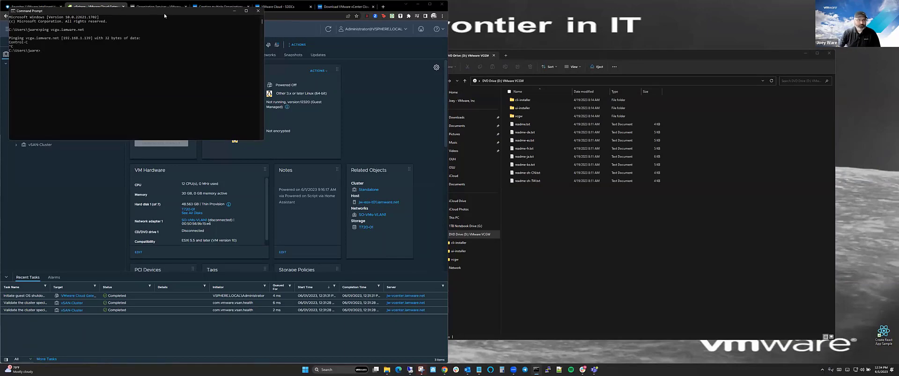
{"action": "left_click_drag", "start_coordinate": [164, 13], "coordinate": [670, 196]}
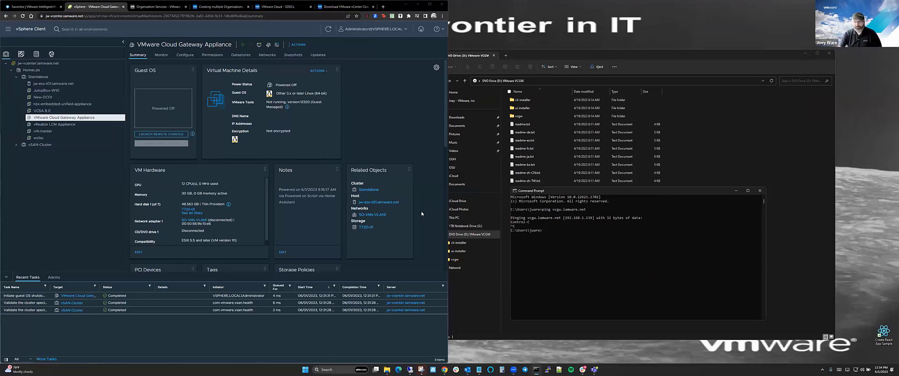
Run installer.exe from the ui-installer\win32 folder on the mounted VMware VCGW drive.
{"action": "left_click", "coordinate": [675, 55]}
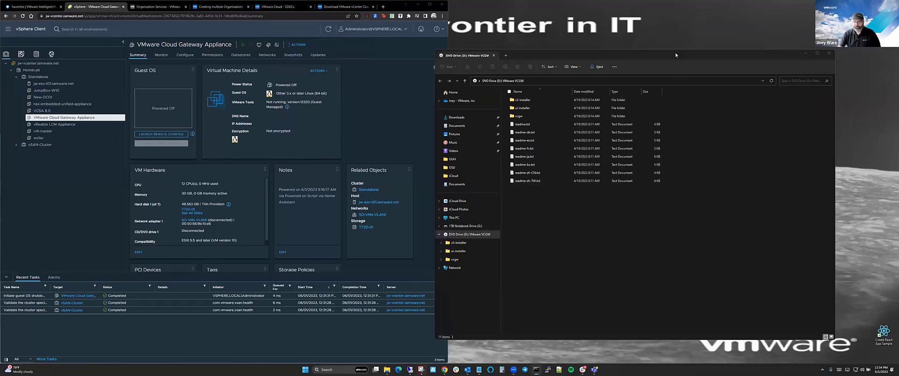
{"action": "double_click", "coordinate": [525, 111]}
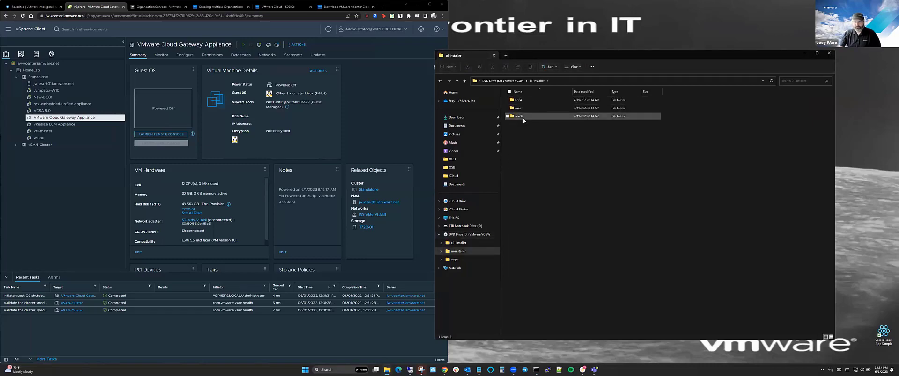
{"action": "double_click", "coordinate": [523, 118]}
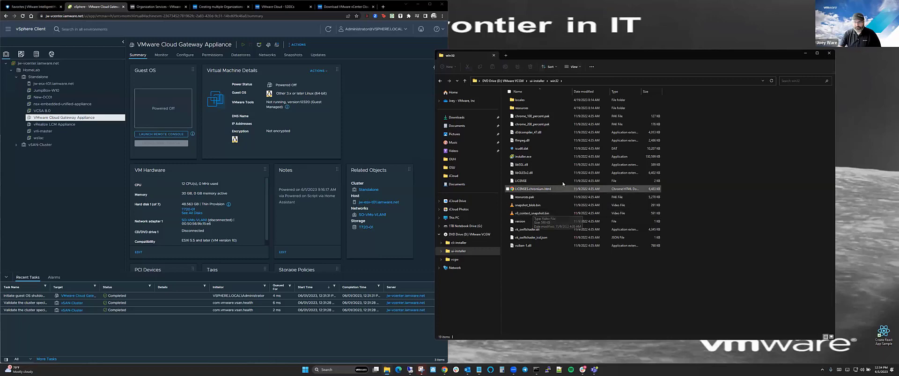
{"action": "double_click", "coordinate": [563, 157]}
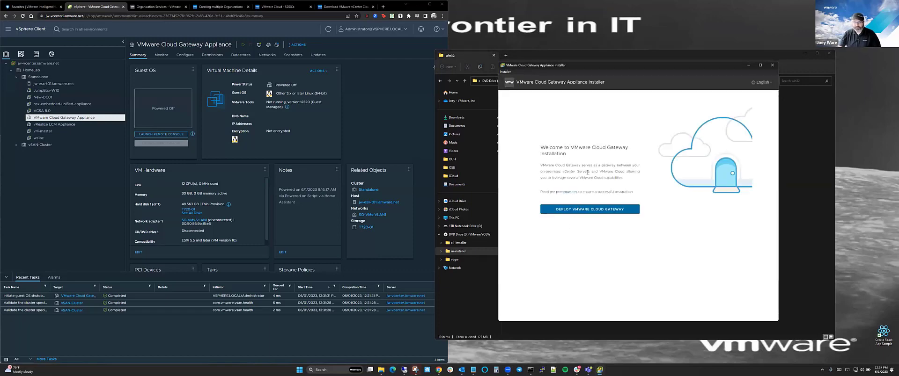
Start a VMware Cloud Gateway deployment and accept the license agreement.
{"action": "left_click", "coordinate": [580, 211]}
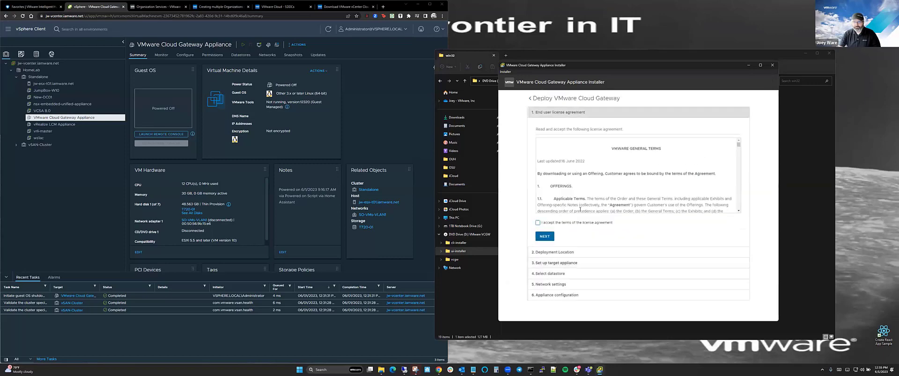
{"action": "left_click", "coordinate": [554, 223]}
{"action": "left_click", "coordinate": [545, 236]}
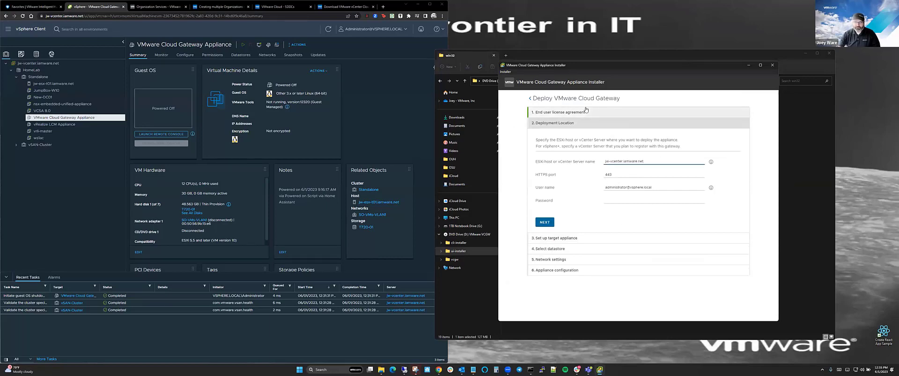
Enter the vCenter password for deployment location jw-vcenter.iamware.net and submit it.
{"action": "left_click", "coordinate": [637, 201]}
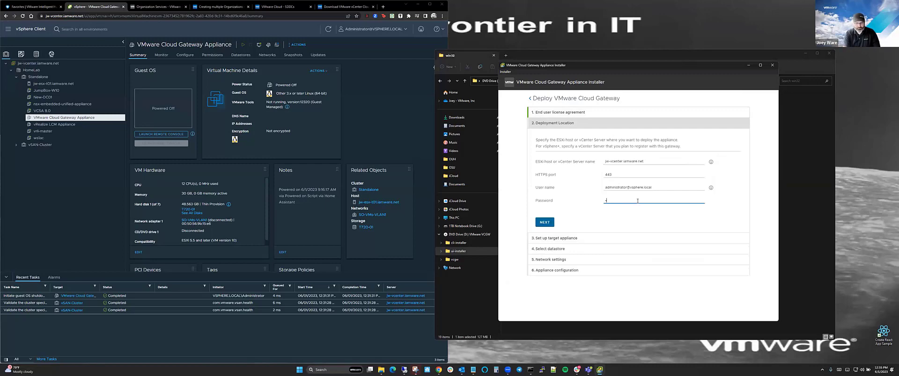
{"action": "type", "text": "••••••••••"}
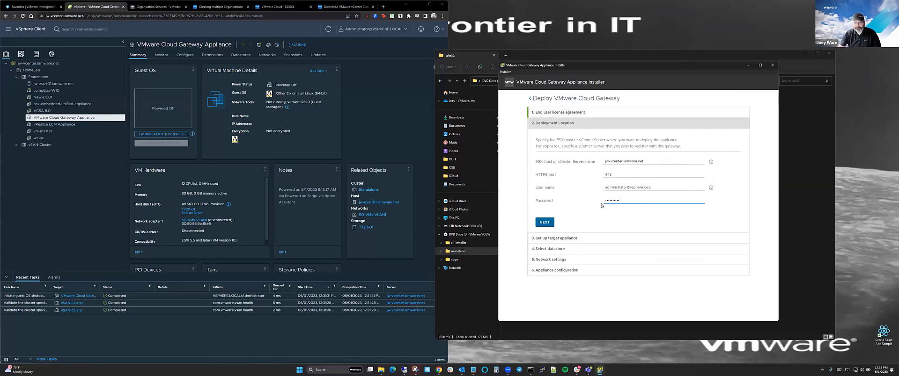
{"action": "left_click", "coordinate": [544, 222]}
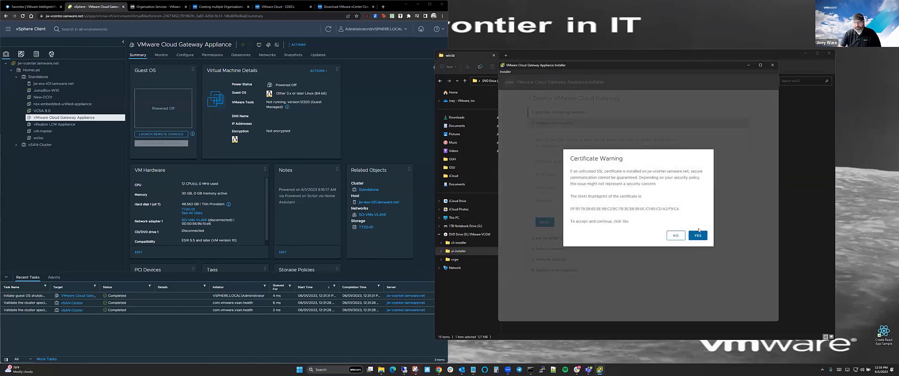
Trust the vCenter certificate and choose MGMT as the appliance folder.
{"action": "left_click", "coordinate": [697, 235]}
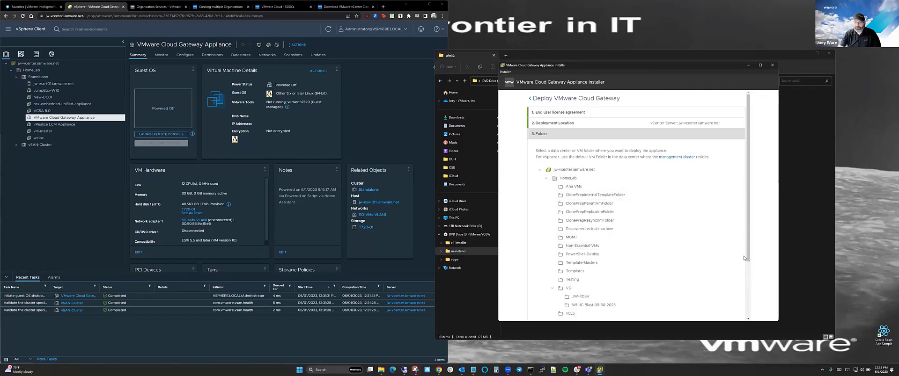
{"action": "left_click", "coordinate": [569, 238]}
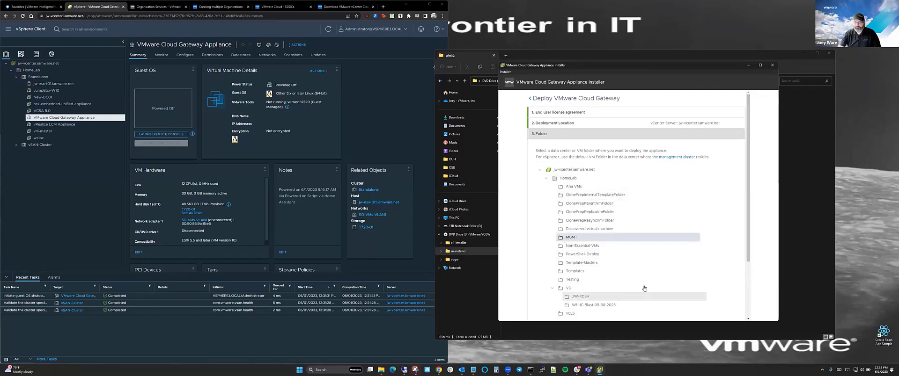
{"action": "scroll", "coordinate": [644, 289], "scroll_direction": "down", "scroll_amount": 3}
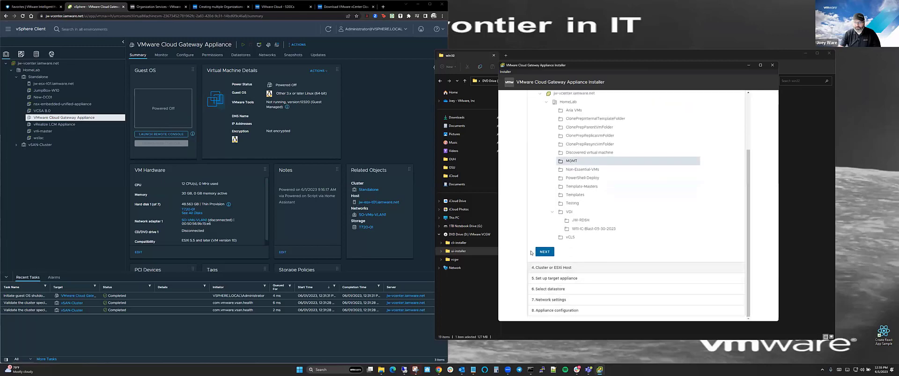
{"action": "left_click", "coordinate": [541, 253]}
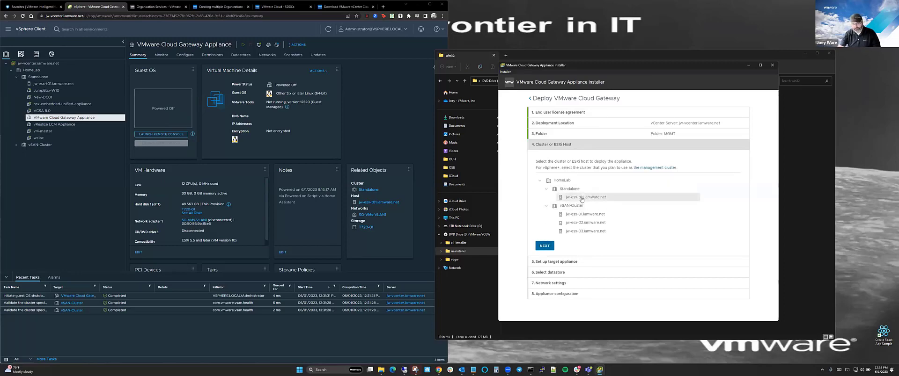
Target ESXi host jw-esx-101.iamware.net and name the VM 'VMware Cloud Gateway Appliance (test)'.
{"action": "left_click", "coordinate": [581, 199]}
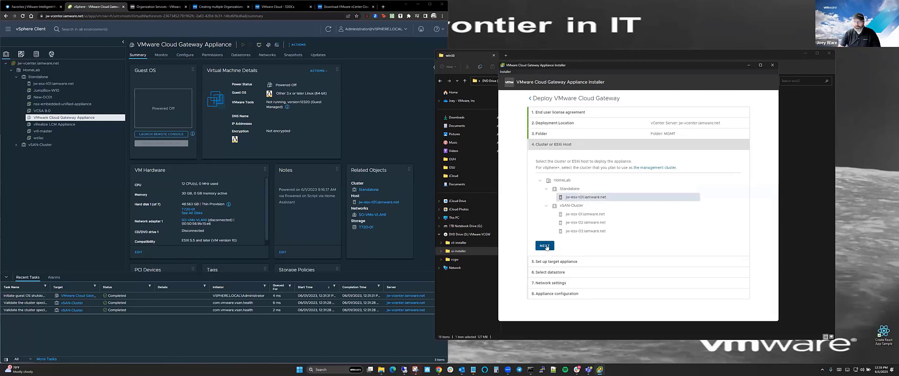
{"action": "left_click", "coordinate": [544, 246]}
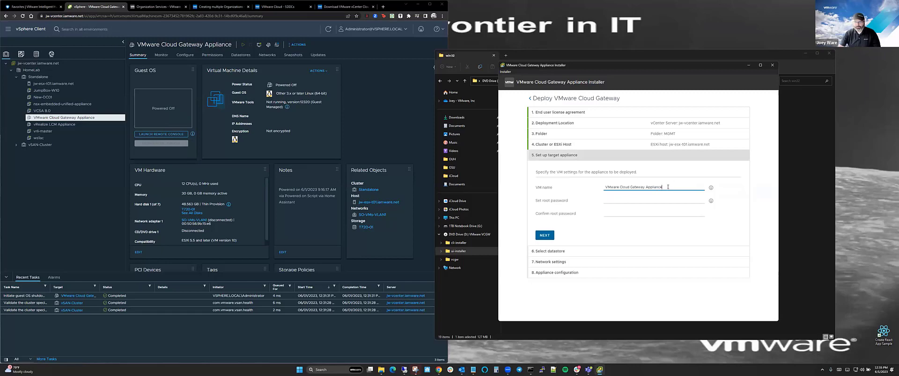
{"action": "type", "text": "(1"}
Enter and confirm the appliance root password.
{"action": "left_click", "coordinate": [615, 200]}
{"action": "type", "text": "••••••••••"}
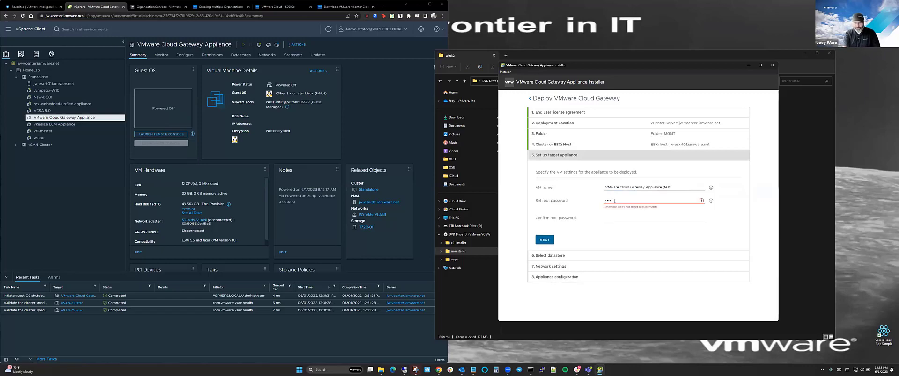
{"action": "key", "text": "Tab"}
{"action": "type", "text": "••••••••••"}
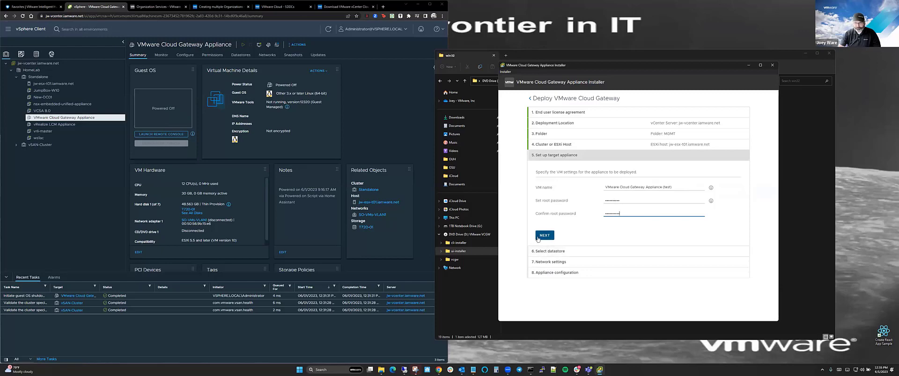
{"action": "left_click", "coordinate": [545, 235]}
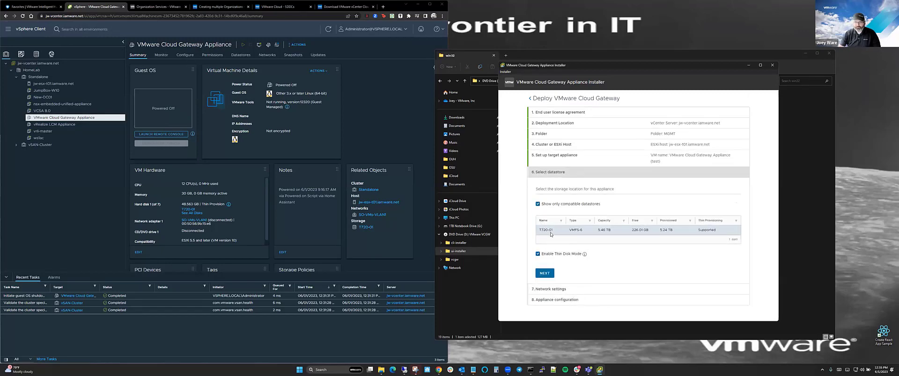
Keep datastore T720-01, use network SO-VMs-VLAN1, and synchronize time with NTP servers.
{"action": "left_click", "coordinate": [545, 275]}
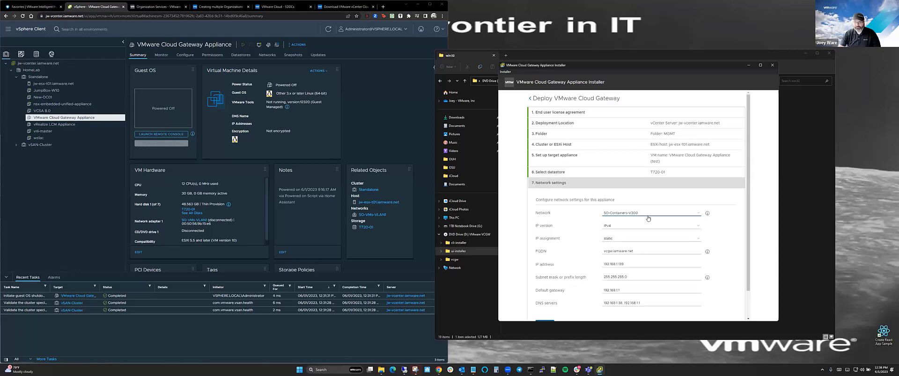
{"action": "left_click", "coordinate": [650, 214]}
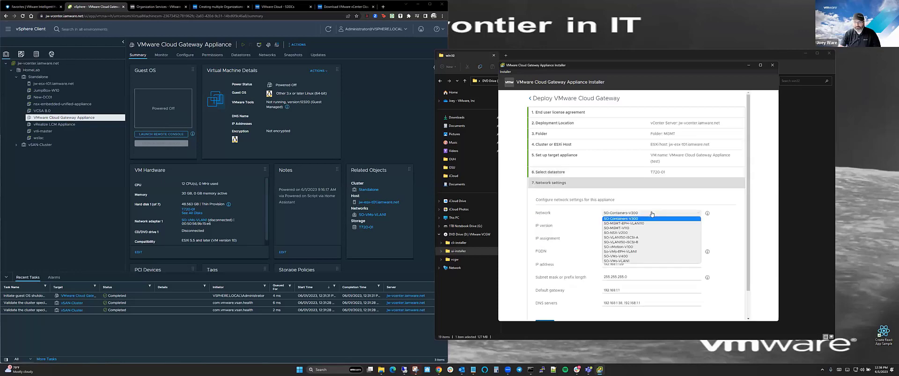
{"action": "left_click", "coordinate": [638, 264]}
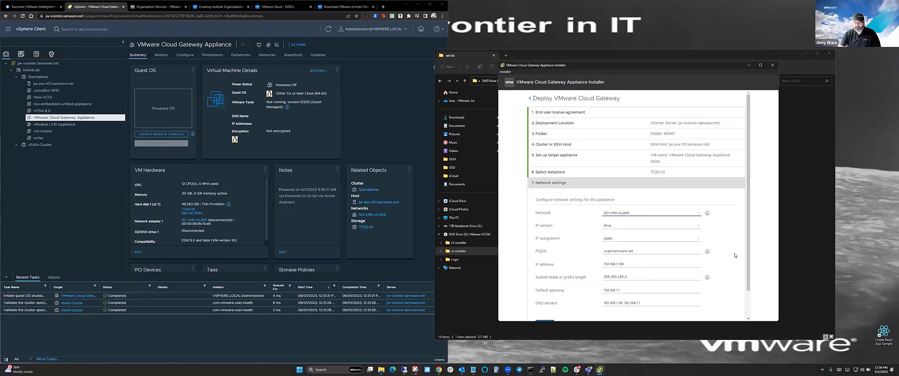
{"action": "scroll", "coordinate": [666, 245], "scroll_direction": "down", "scroll_amount": 1}
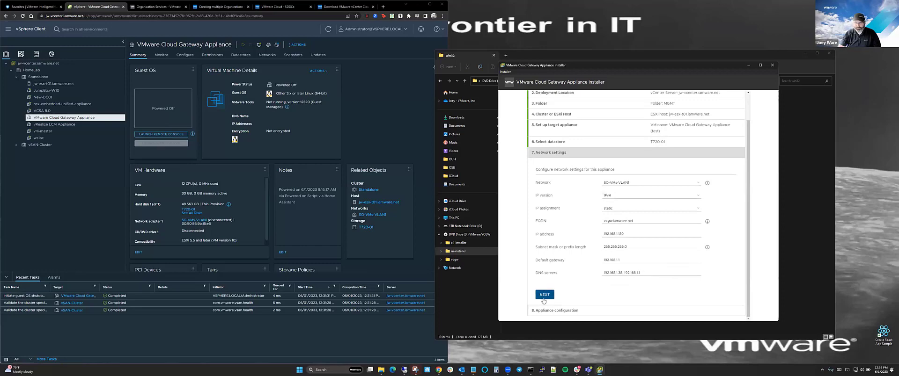
{"action": "left_click", "coordinate": [544, 295]}
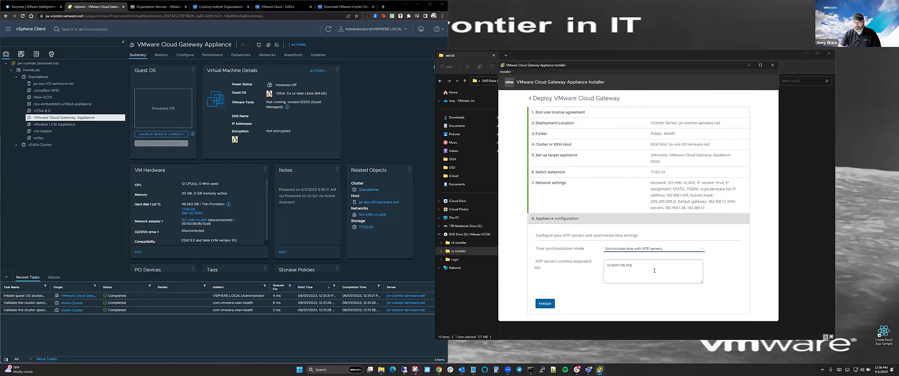
{"action": "left_click", "coordinate": [656, 249]}
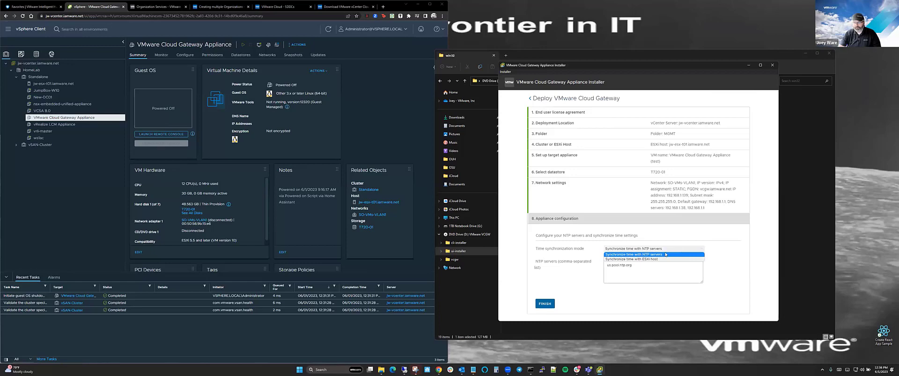
{"action": "left_click", "coordinate": [665, 254]}
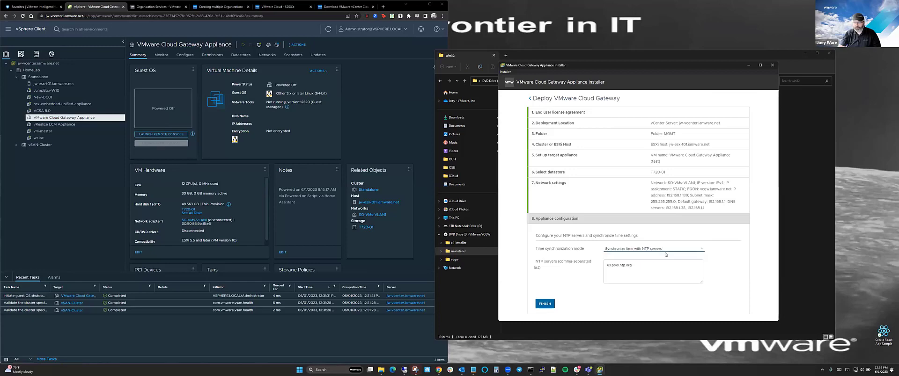
Start the appliance deployment and review the existing gateway VM's CPU, memory and disk sizes.
{"action": "left_click", "coordinate": [545, 304]}
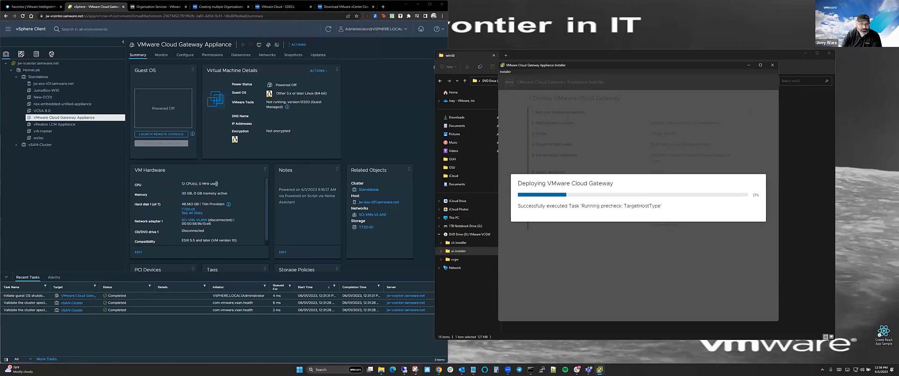
{"action": "left_click_drag", "start_coordinate": [217, 185], "coordinate": [170, 183]}
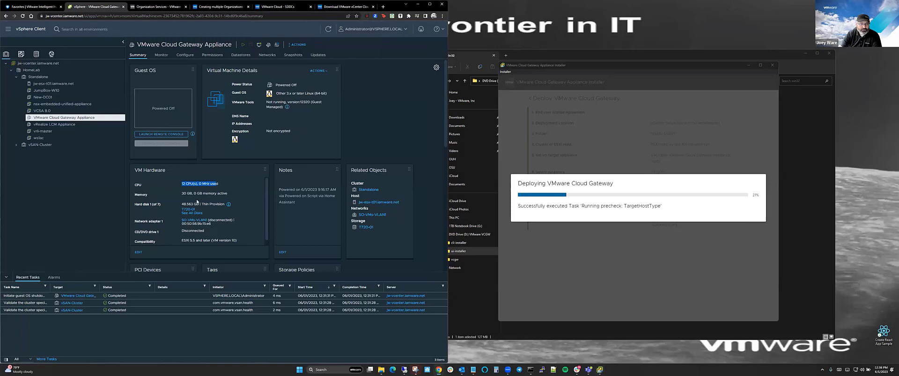
{"action": "left_click_drag", "start_coordinate": [225, 193], "coordinate": [180, 197]}
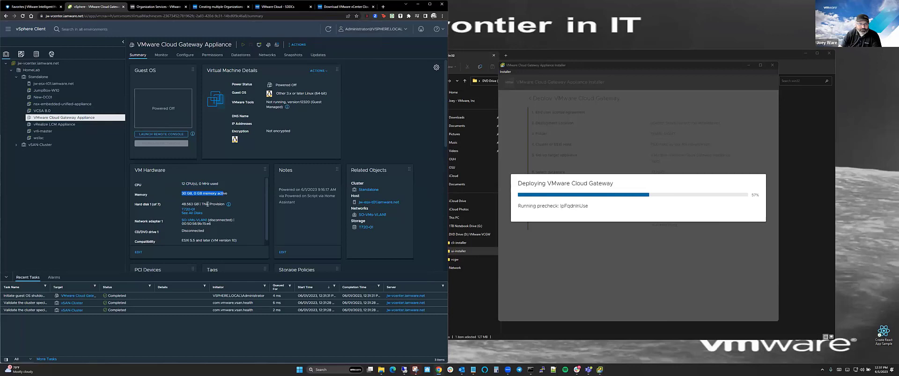
{"action": "left_click_drag", "start_coordinate": [199, 204], "coordinate": [181, 206]}
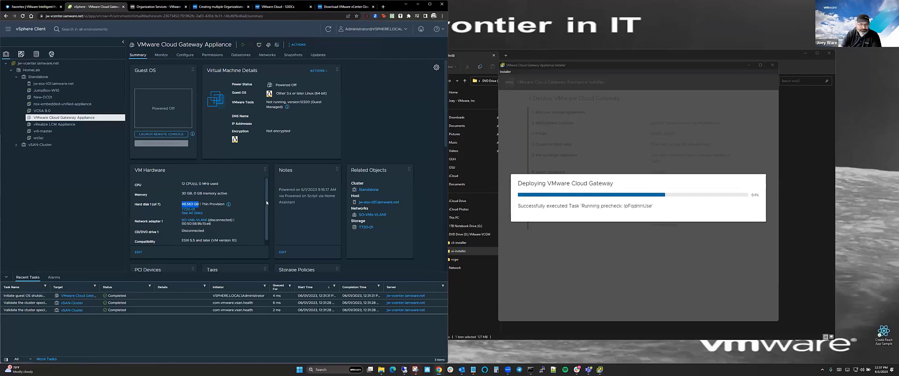
{"action": "scroll", "coordinate": [268, 216], "scroll_direction": "down", "scroll_amount": 1}
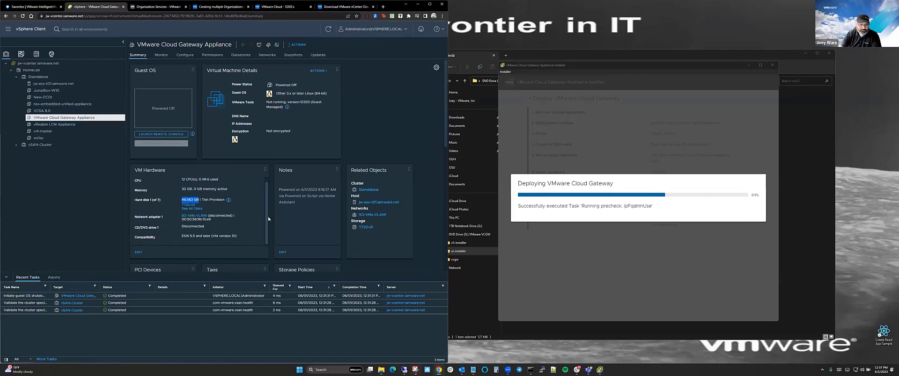
{"action": "scroll", "coordinate": [268, 216], "scroll_direction": "up", "scroll_amount": 1}
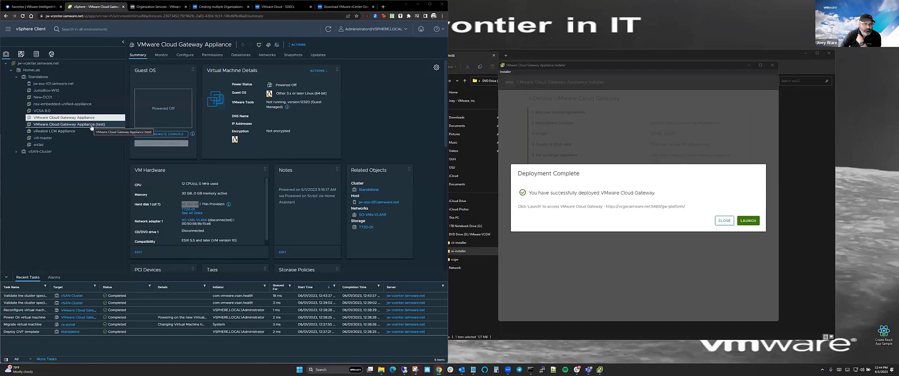
Review the (test) VM's CPU, memory and disk sizes, then launch the gateway's web interface.
{"action": "left_click", "coordinate": [69, 125]}
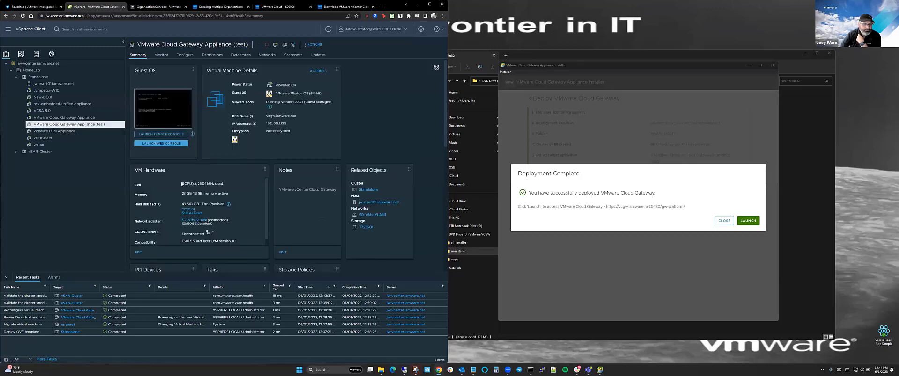
{"action": "left_click_drag", "start_coordinate": [182, 185], "coordinate": [228, 188]}
{"action": "triple_click", "coordinate": [182, 194]}
{"action": "left_click_drag", "start_coordinate": [182, 205], "coordinate": [198, 204]}
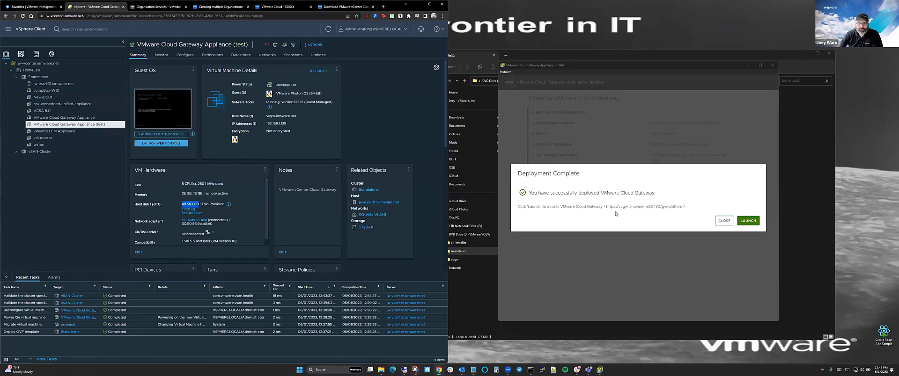
{"action": "left_click", "coordinate": [749, 221]}
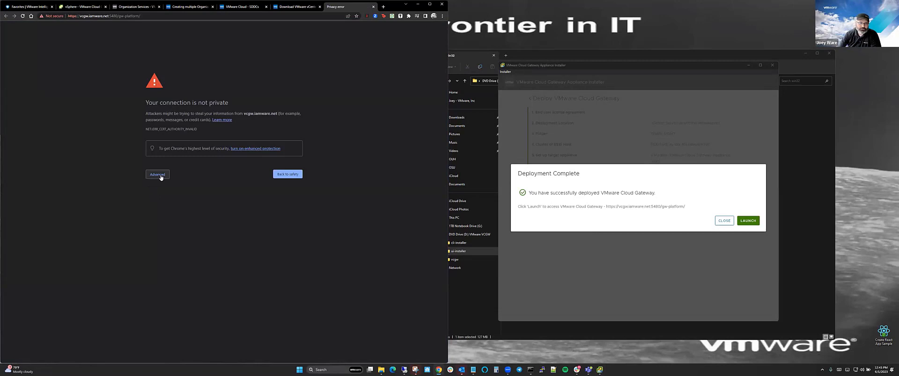
Proceed past the vcgw.iamware.net certificate warning and start the VMware Cloud setup.
{"action": "left_click", "coordinate": [159, 175]}
{"action": "left_click", "coordinate": [162, 215]}
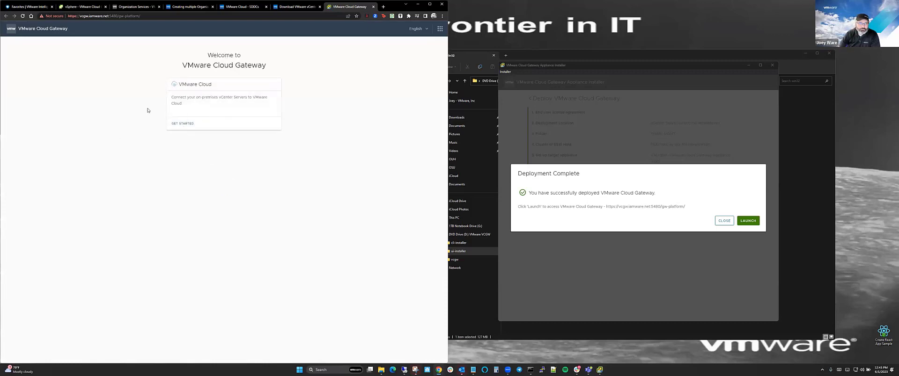
{"action": "left_click", "coordinate": [182, 124]}
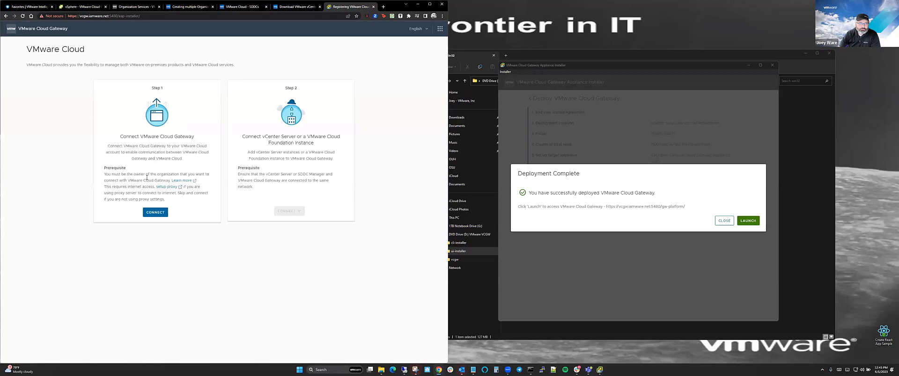
Sign in to the gateway installation with the root password to get the one-time registration code.
{"action": "left_click", "coordinate": [155, 214]}
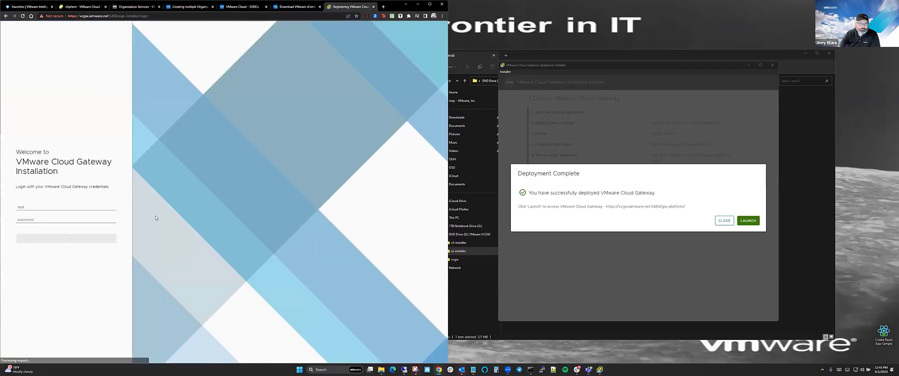
{"action": "left_click", "coordinate": [46, 218]}
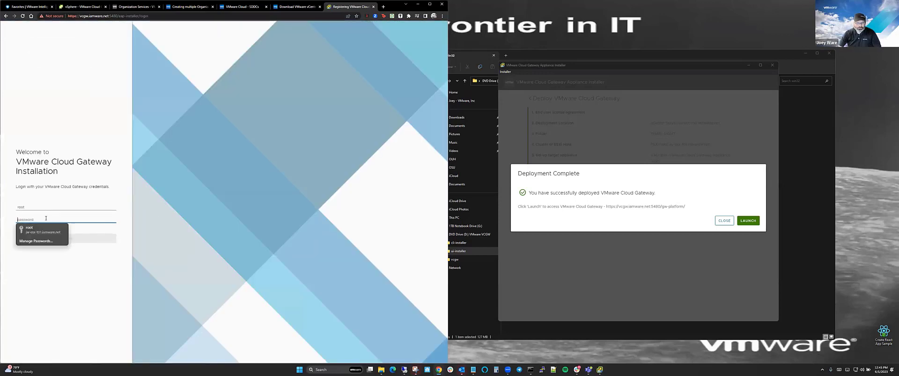
{"action": "type", "text": "***"}
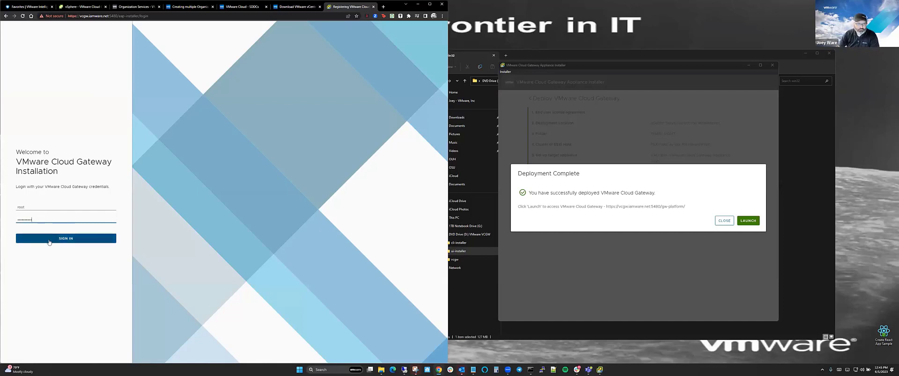
{"action": "left_click", "coordinate": [49, 239]}
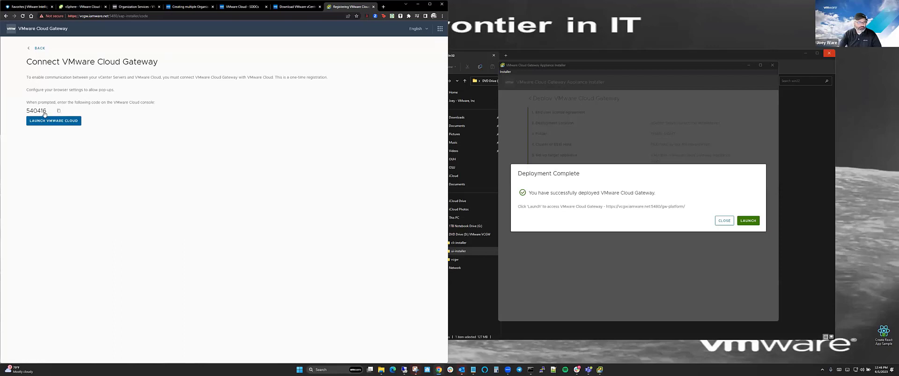
Register the gateway to the test organization in VMware Cloud by pasting its identification code.
{"action": "left_click", "coordinate": [61, 122]}
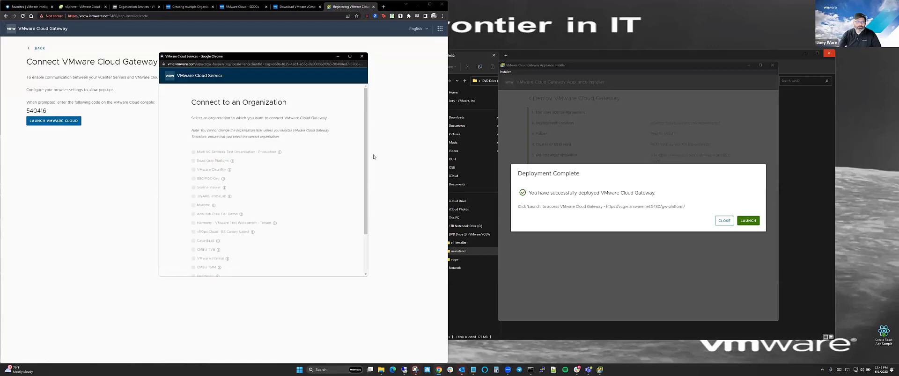
{"action": "scroll", "coordinate": [366, 141], "scroll_direction": "down", "scroll_amount": 2}
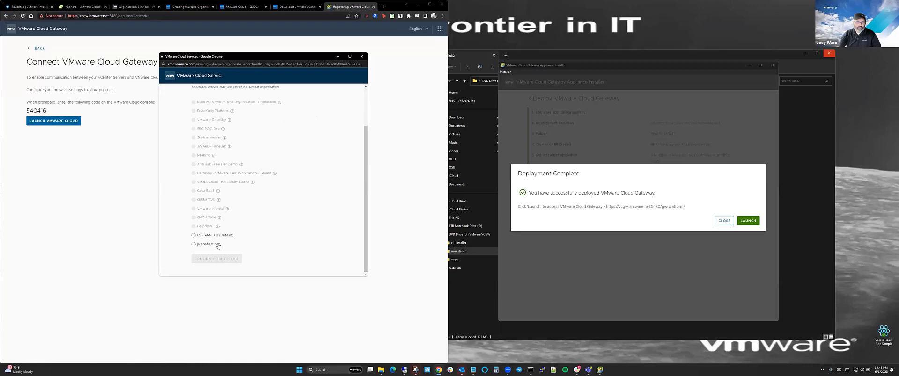
{"action": "left_click", "coordinate": [202, 246]}
{"action": "left_click", "coordinate": [202, 260]}
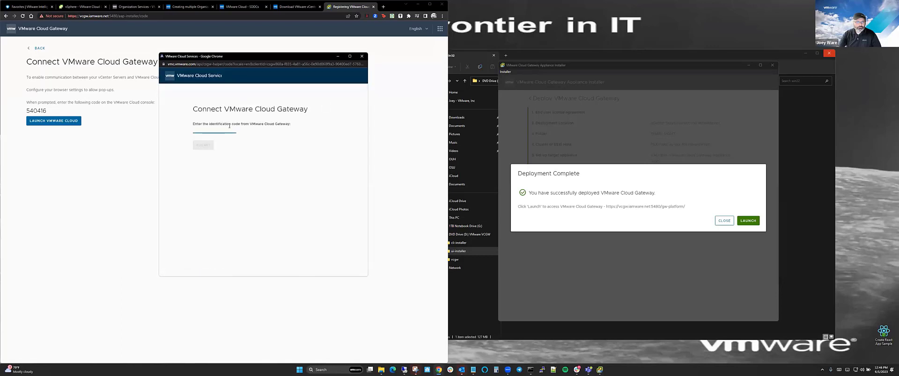
{"action": "type", "text": "540416"}
{"action": "left_click", "coordinate": [211, 146]}
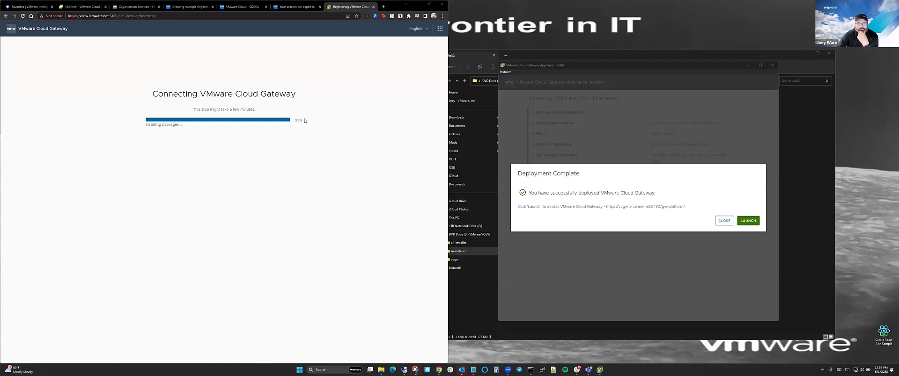
Close the installer's deployment-complete dialog and move the Explorer window fully into view.
{"action": "left_click", "coordinate": [725, 221]}
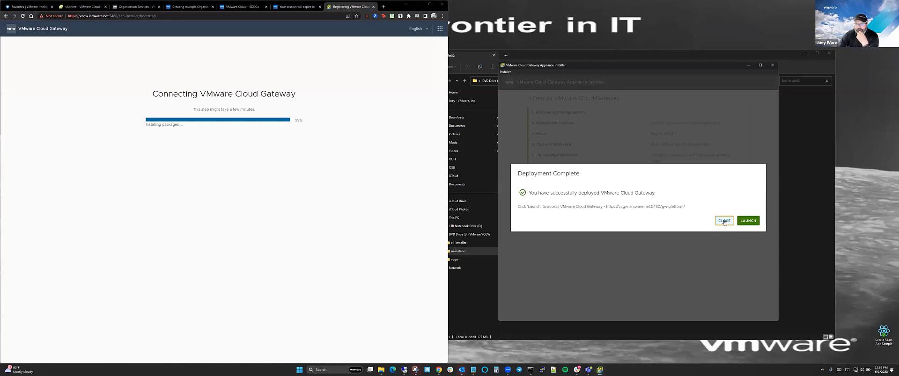
{"action": "left_click", "coordinate": [725, 221]}
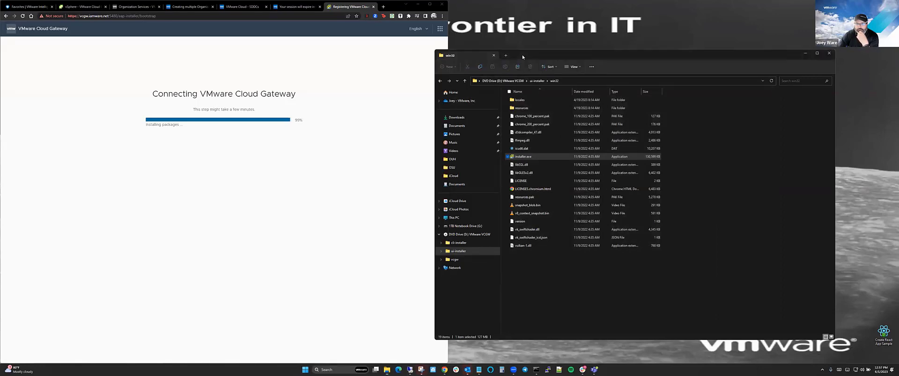
{"action": "left_click_drag", "start_coordinate": [521, 55], "coordinate": [596, 47]}
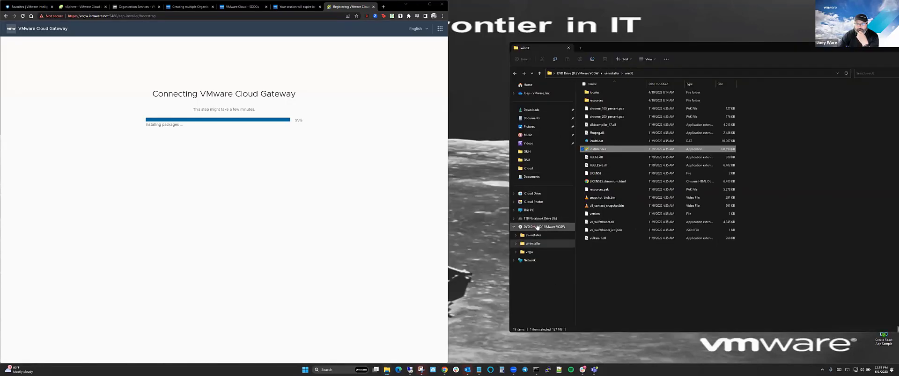
Eject the mounted installer DVD drive and close the Command Prompt window.
{"action": "right_click", "coordinate": [539, 227]}
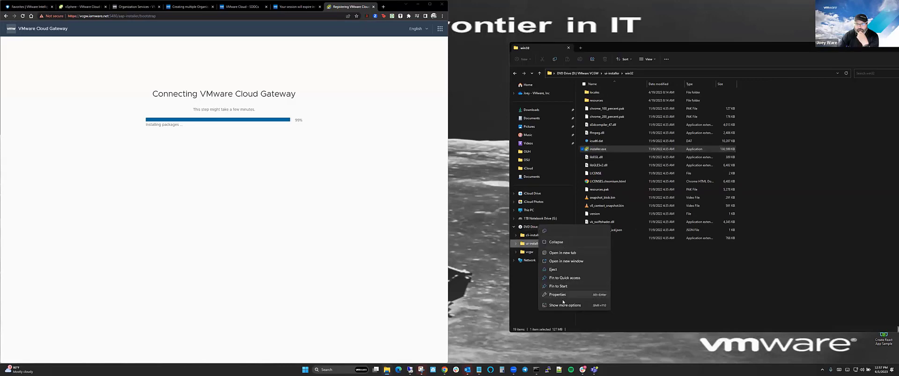
{"action": "left_click", "coordinate": [552, 270]}
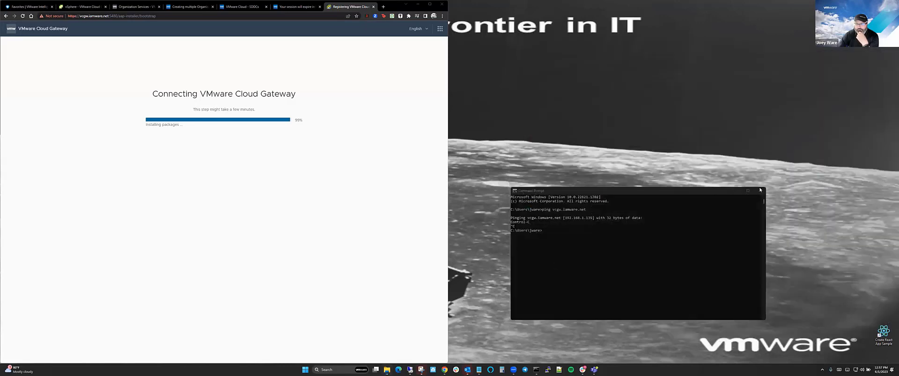
{"action": "left_click", "coordinate": [760, 191]}
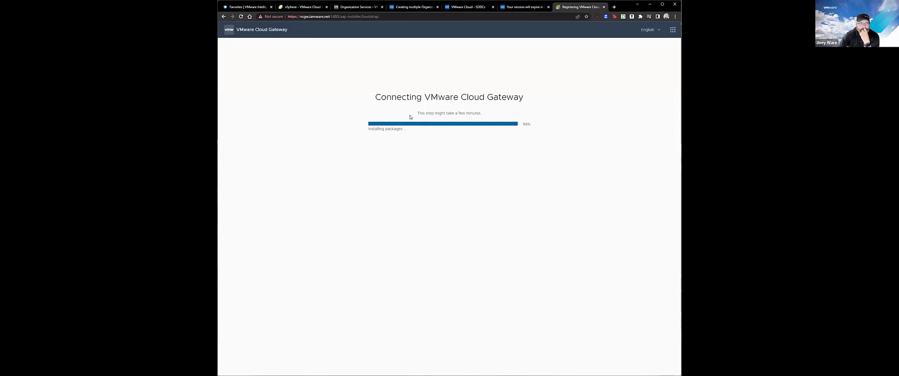
View the gateway appliance's web console with its configuration URLs, then go back to Cloud Gateway registration.
{"action": "left_click", "coordinate": [302, 7]}
{"action": "left_click", "coordinate": [378, 118]}
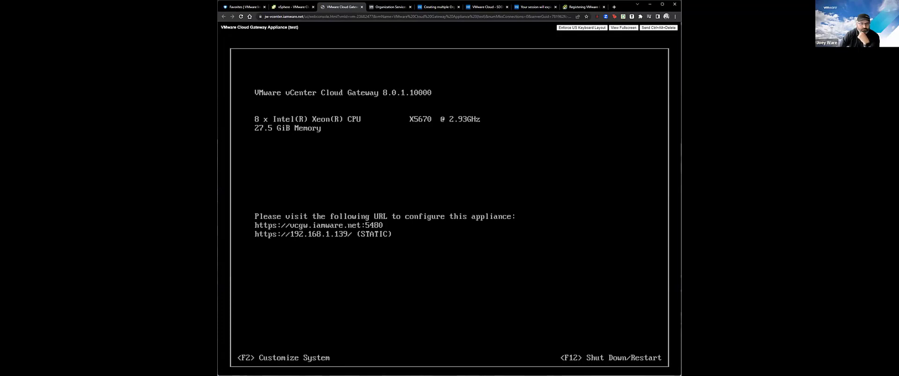
{"action": "left_click", "coordinate": [585, 7]}
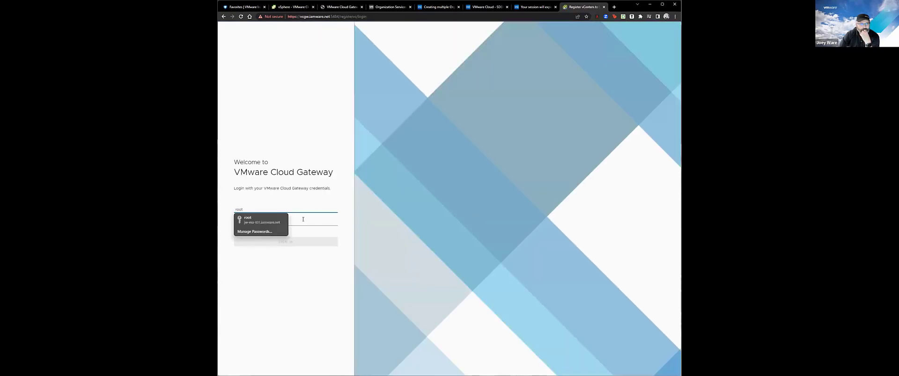
Sign in with the gateway password and open the Step 2 connection choices.
{"action": "left_click", "coordinate": [298, 222]}
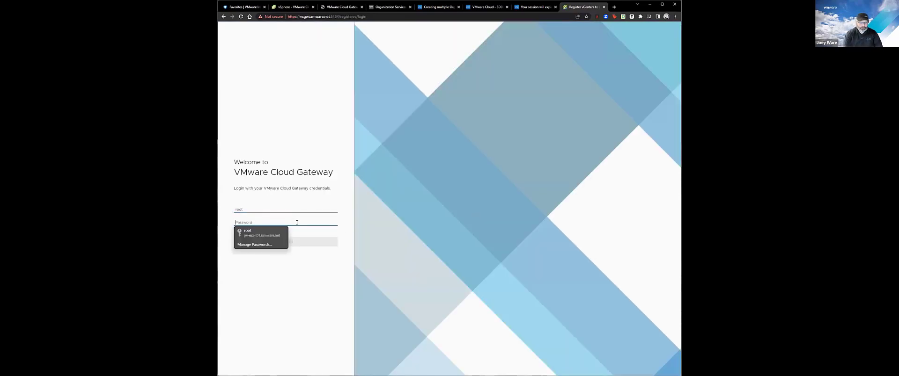
{"action": "type", "text": "***"}
{"action": "key", "text": "Return"}
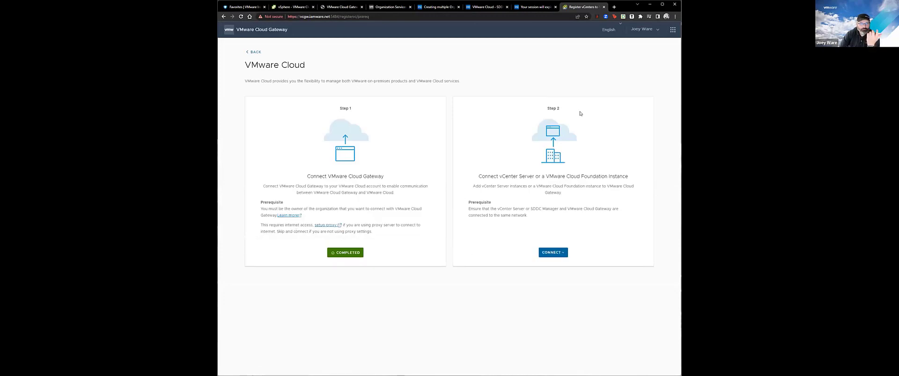
{"action": "left_click", "coordinate": [552, 254]}
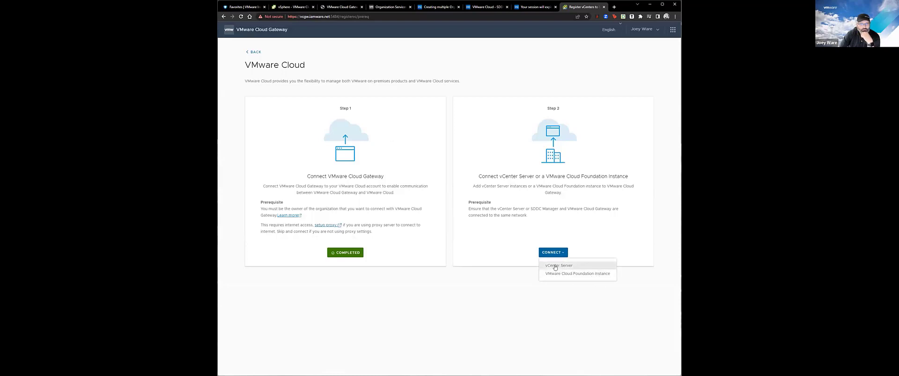
Choose to add a vCenter Server and enter the FQDN jw-vcenter.iamware.net.
{"action": "left_click", "coordinate": [558, 265]}
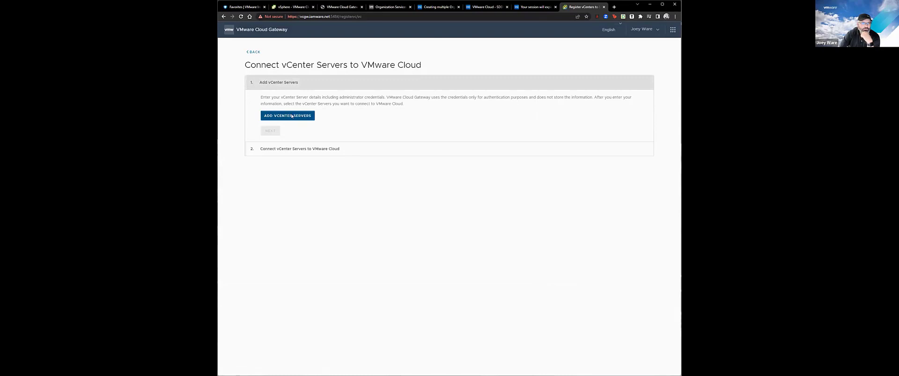
{"action": "left_click", "coordinate": [292, 118]}
{"action": "left_click", "coordinate": [392, 118]}
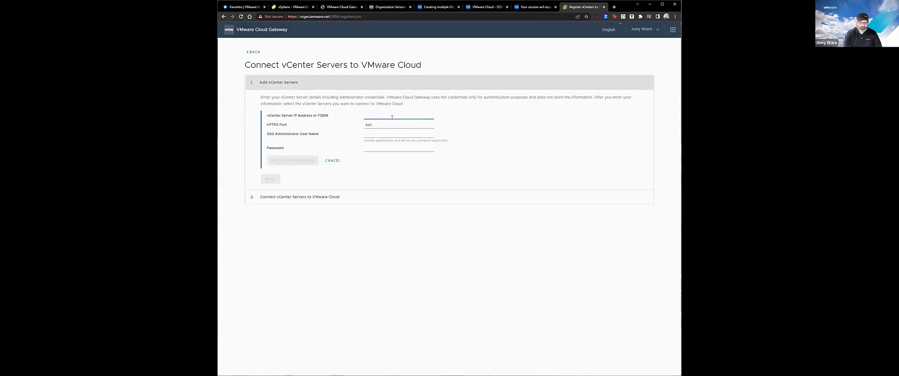
{"action": "type", "text": "jw-vcenter.iamware.net"}
{"action": "key", "text": "Tab"}
{"action": "key", "text": "Tab"}
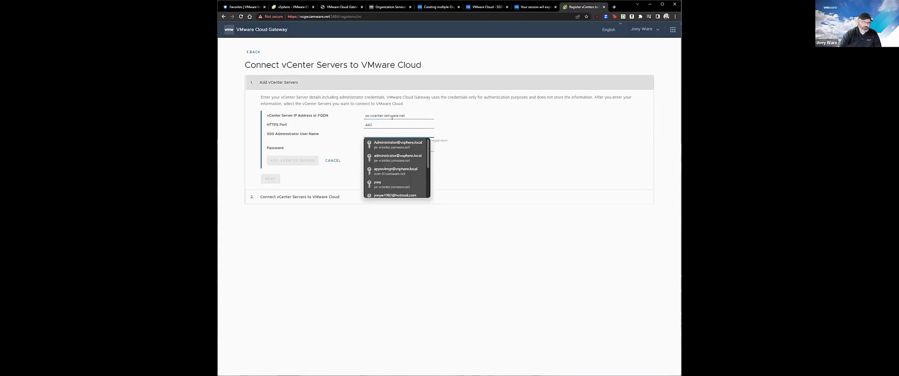
Enter the vsphere.local SSO administrator user name and password, add the vCenter, and accept its certificate.
{"action": "left_click", "coordinate": [387, 145]}
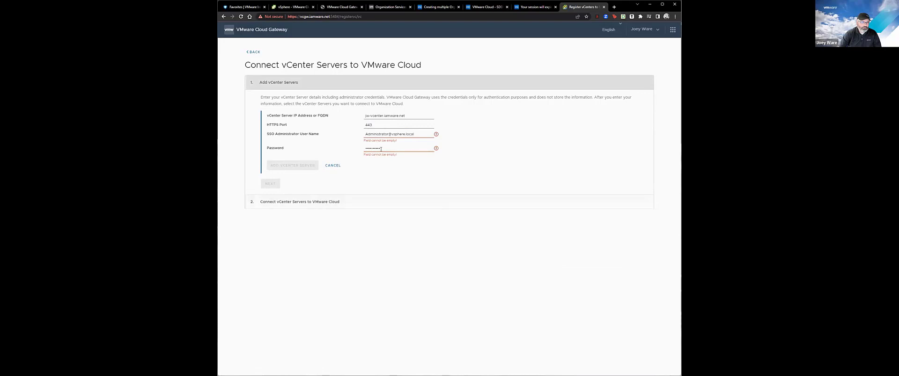
{"action": "left_click", "coordinate": [406, 149]}
{"action": "key", "text": "BackSpace"}
{"action": "key", "text": "BackSpace"}
{"action": "key", "text": "BackSpace"}
{"action": "key", "text": "BackSpace"}
{"action": "key", "text": "BackSpace"}
{"action": "key", "text": "BackSpace"}
{"action": "key", "text": "BackSpace"}
{"action": "key", "text": "BackSpace"}
{"action": "key", "text": "BackSpace"}
{"action": "key", "text": "BackSpace"}
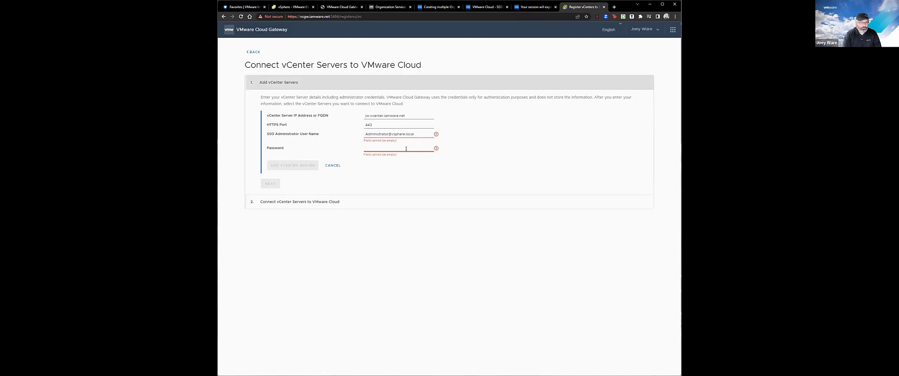
{"action": "type", "text": "***"}
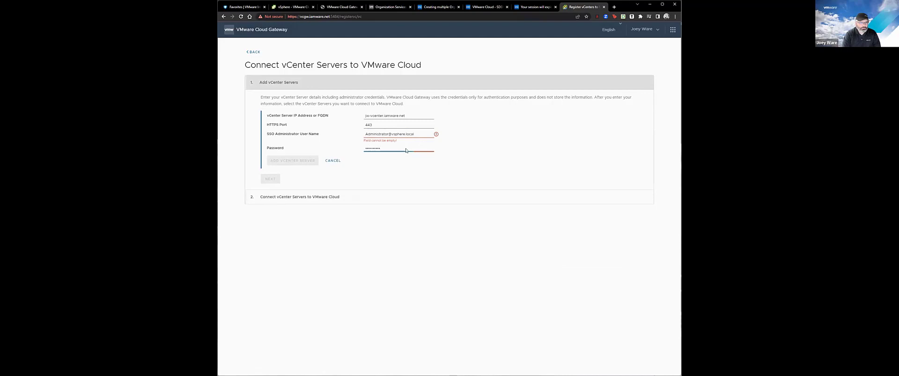
{"action": "key", "text": "shift+Tab"}
{"action": "type", "text": "adm"}
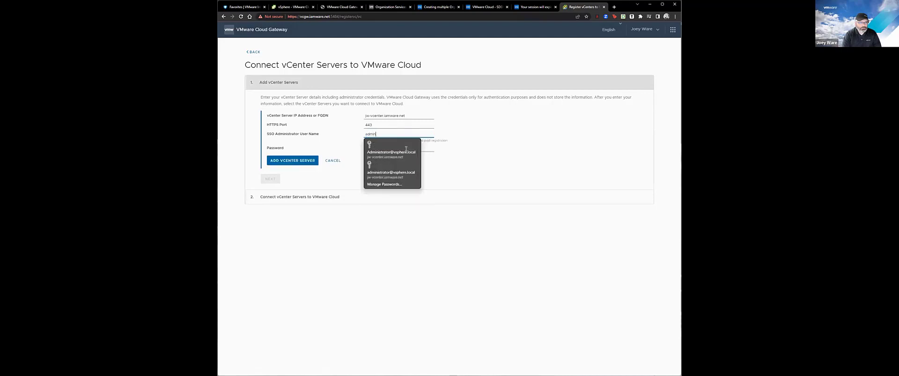
{"action": "type", "text": "in@v"}
{"action": "type", "text": "rator@vsphere"}
{"action": "type", "text": ".local"}
{"action": "key", "text": "Tab"}
{"action": "key", "text": "Tab"}
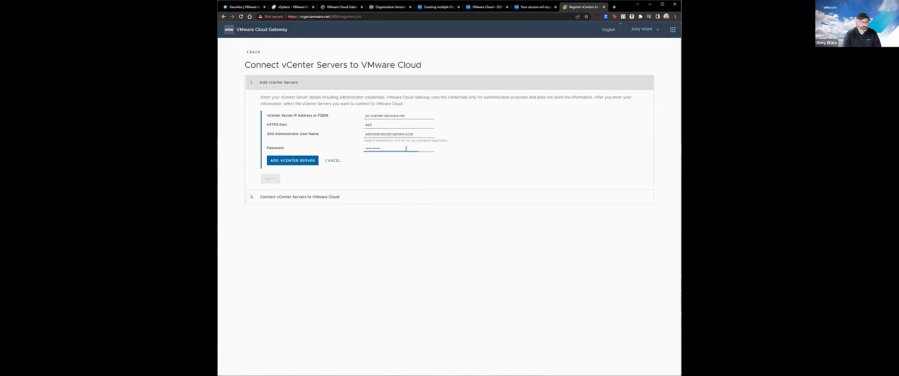
{"action": "left_click", "coordinate": [303, 160]}
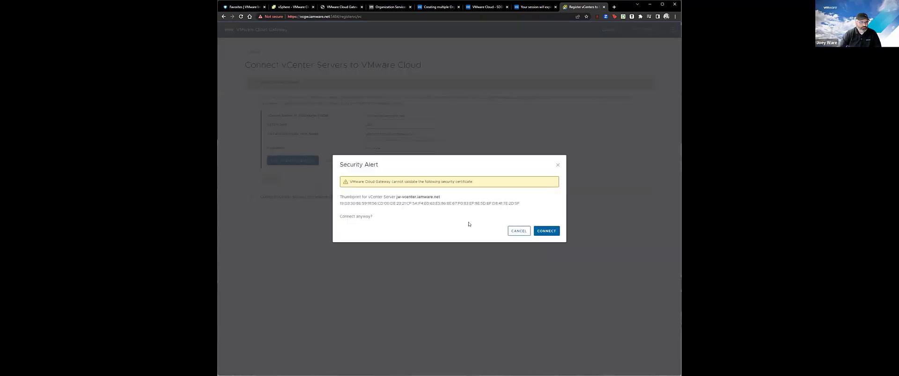
{"action": "left_click", "coordinate": [547, 230]}
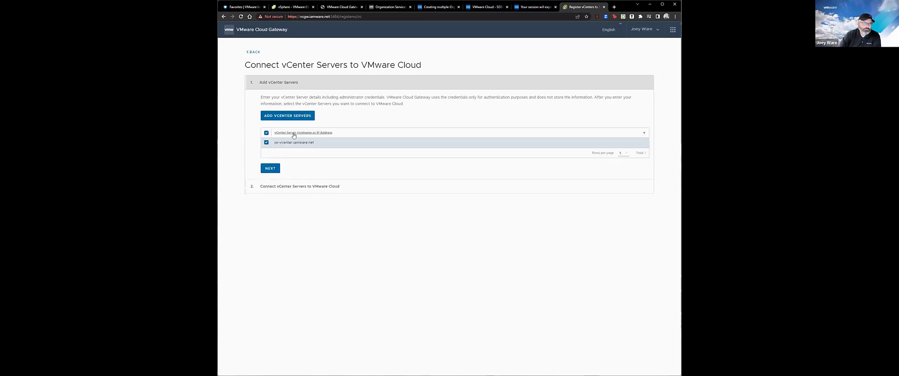
Try connecting jw-vcenter.iamware.net to VMware Cloud, then read and dismiss the 'already connected in another organization' error.
{"action": "left_click", "coordinate": [270, 169]}
{"action": "left_click", "coordinate": [263, 130]}
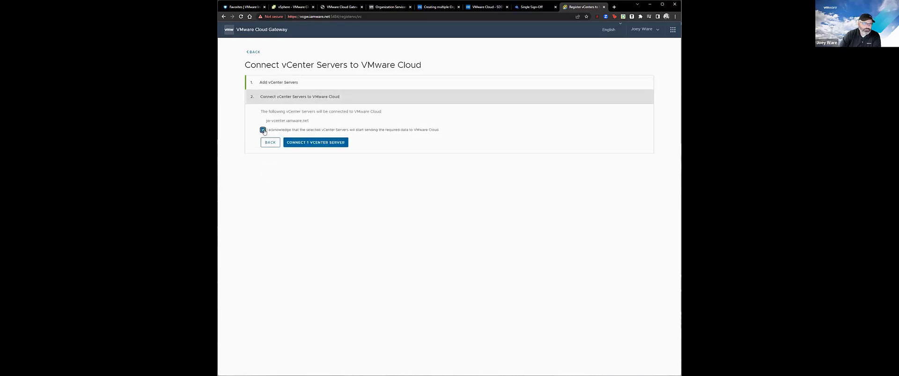
{"action": "left_click", "coordinate": [313, 143]}
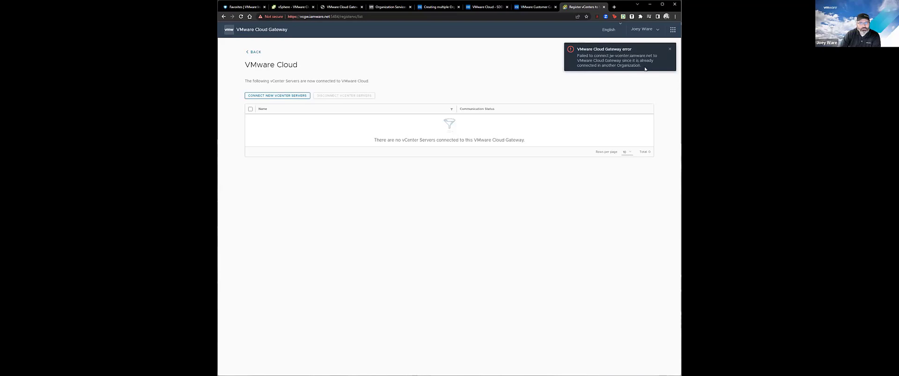
{"action": "left_click_drag", "start_coordinate": [645, 69], "coordinate": [575, 58]}
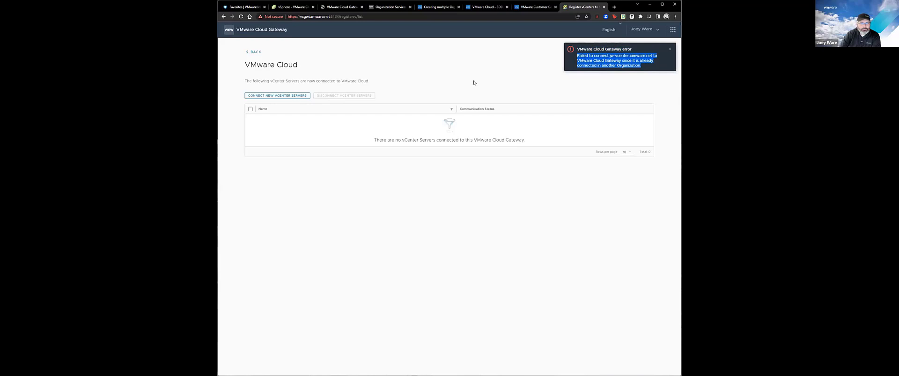
{"action": "left_click", "coordinate": [513, 76]}
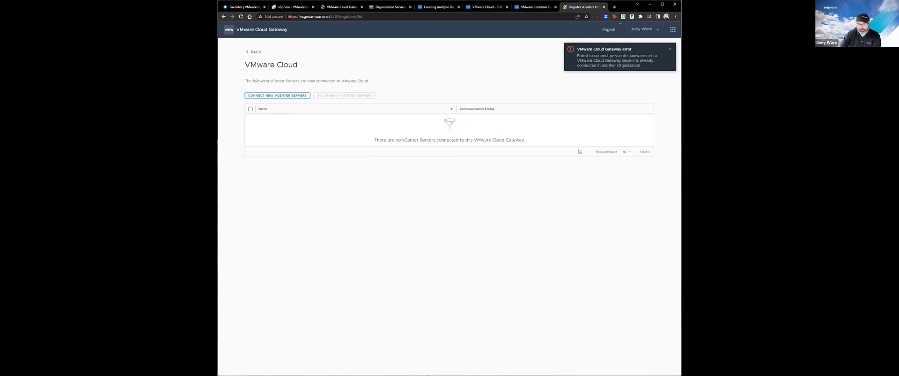
{"action": "left_click", "coordinate": [669, 49]}
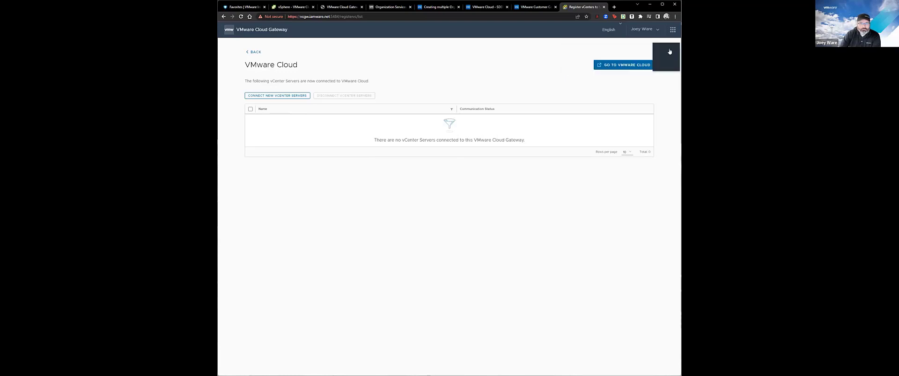
Close the Customer Connect, VMware Cloud SDDC and multiple-organizations KB article tabs.
{"action": "left_click", "coordinate": [540, 7]}
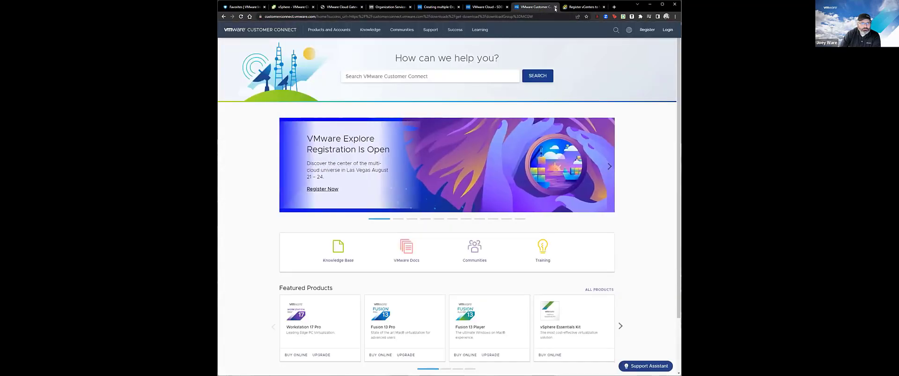
{"action": "left_click", "coordinate": [555, 7]}
{"action": "left_click", "coordinate": [483, 8]}
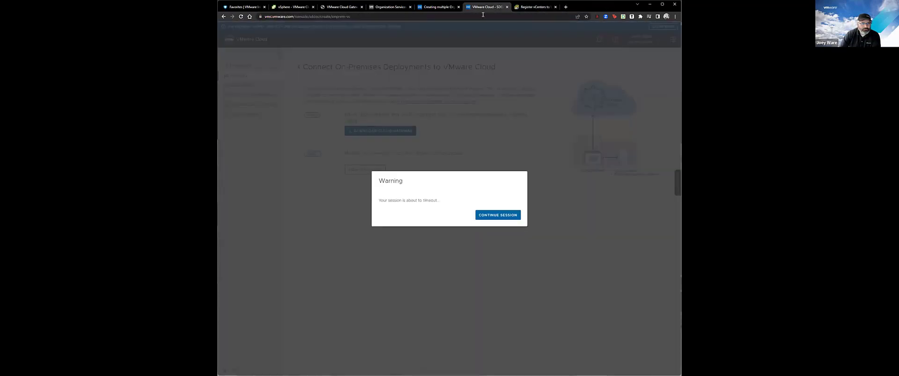
{"action": "left_click", "coordinate": [506, 7]}
{"action": "left_click", "coordinate": [455, 7]}
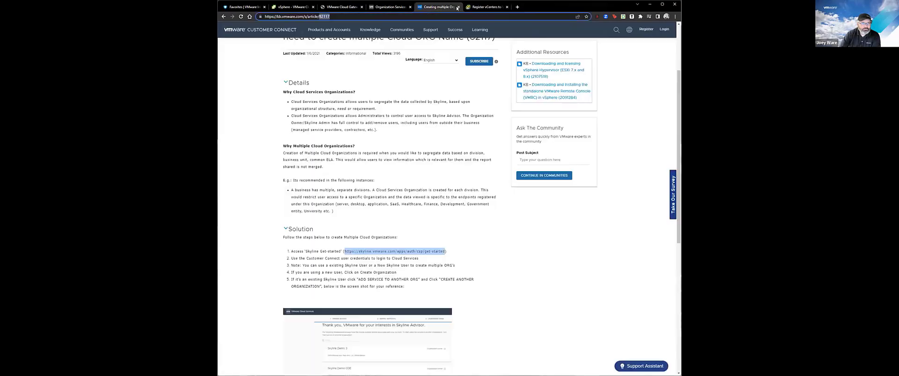
{"action": "left_click", "coordinate": [459, 7]}
Confirm the active CS-TAM-LAB organization and launch the vSphere+ service.
{"action": "left_click", "coordinate": [392, 7]}
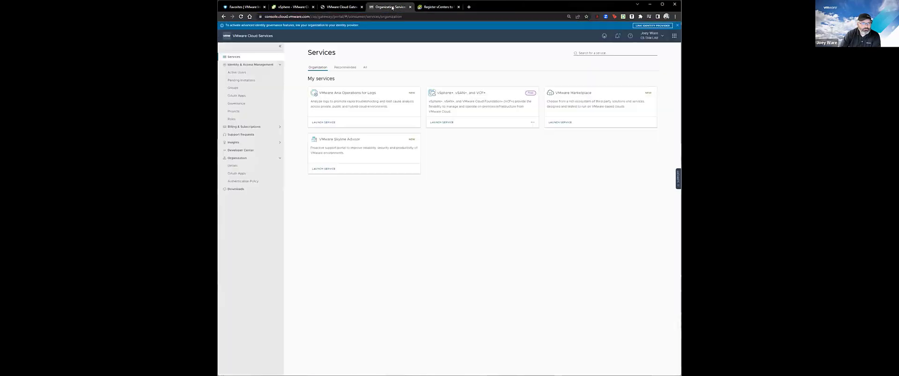
{"action": "left_click", "coordinate": [649, 40]}
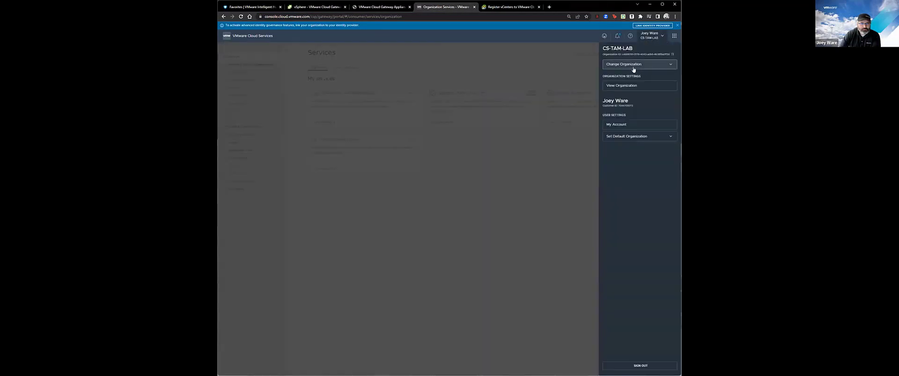
{"action": "left_click", "coordinate": [558, 62]}
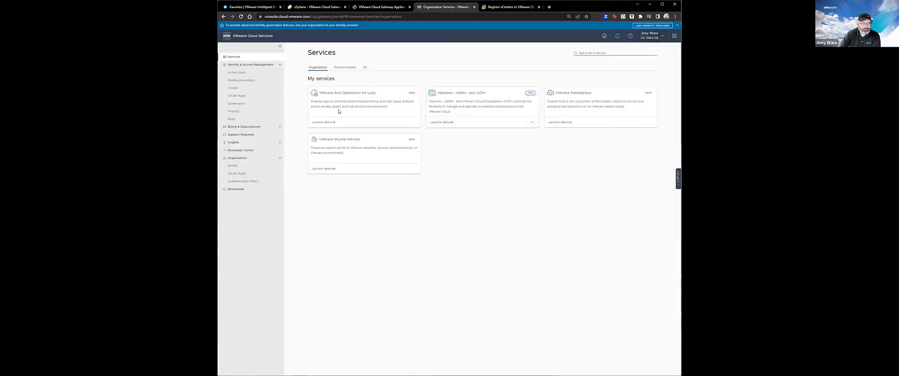
{"action": "left_click", "coordinate": [441, 122]}
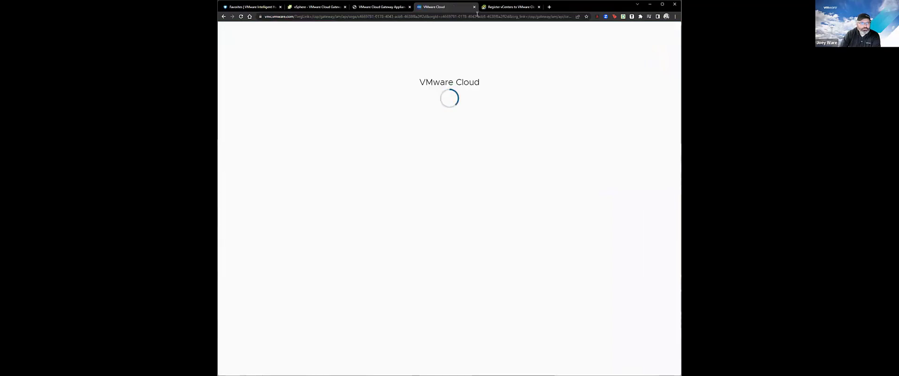
{"action": "left_click", "coordinate": [315, 6]}
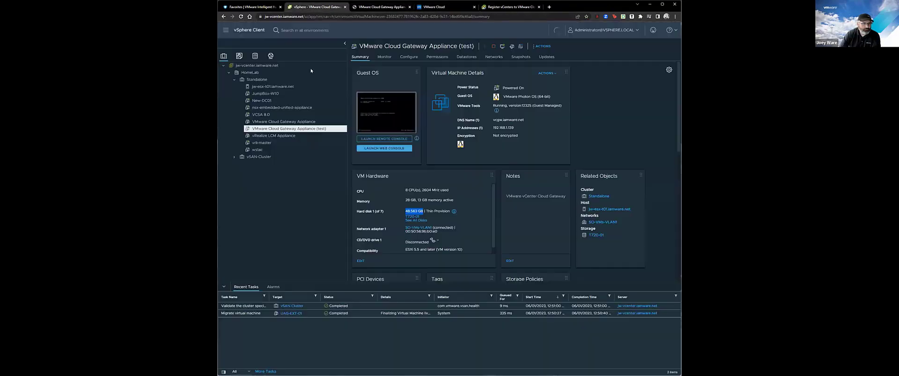
Shut down the guest OS of VMware Cloud Gateway Appliance (test) and select the original appliance.
{"action": "left_click", "coordinate": [285, 122]}
{"action": "right_click", "coordinate": [286, 130]}
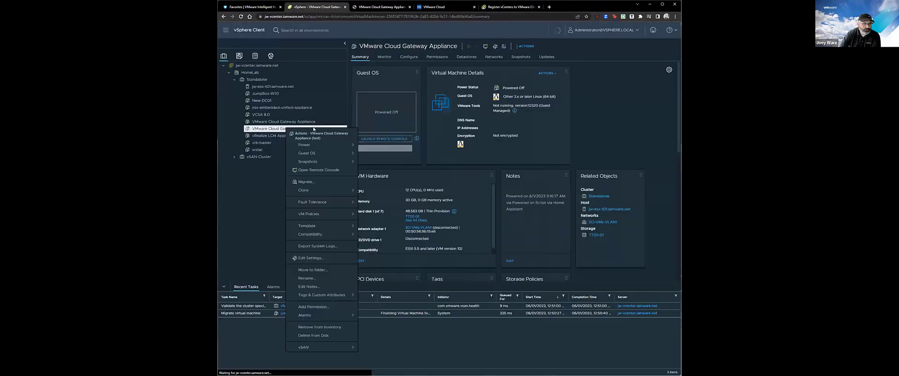
{"action": "mouse_move", "coordinate": [309, 145]}
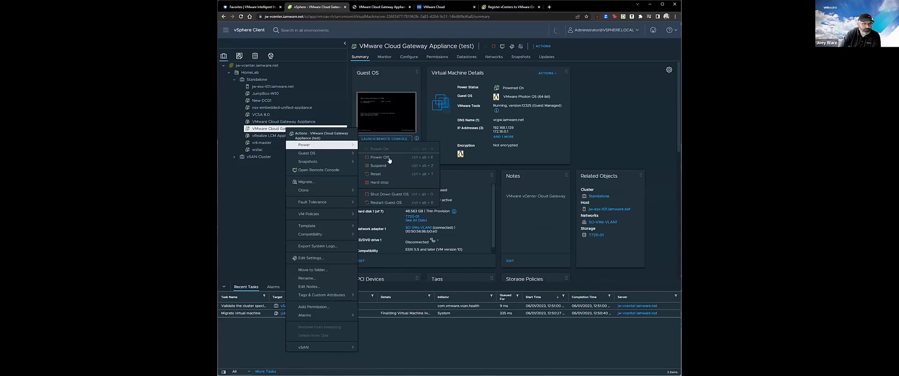
{"action": "left_click", "coordinate": [399, 196]}
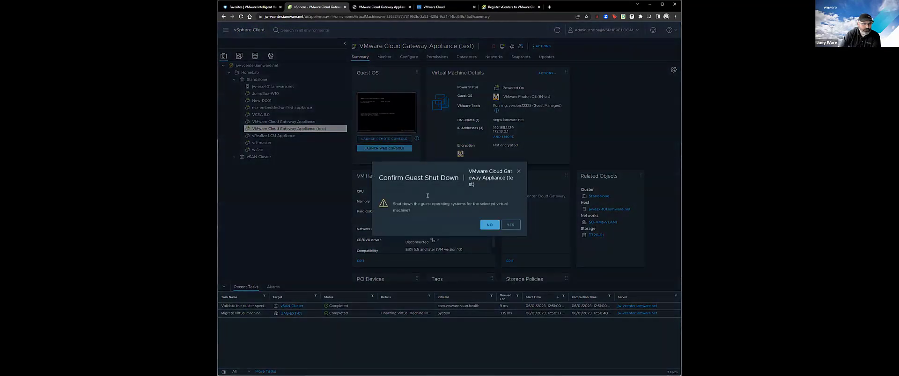
{"action": "left_click", "coordinate": [488, 223]}
{"action": "left_click", "coordinate": [327, 123]}
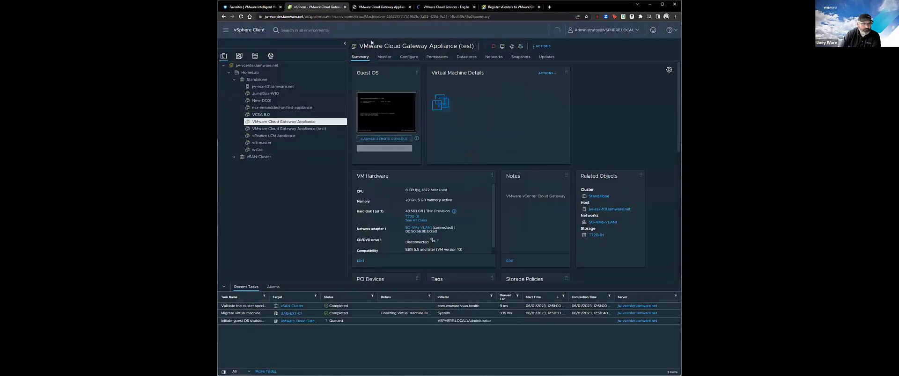
Check the VMware Cloud page and the test appliance's console, closing the disconnected console page.
{"action": "left_click", "coordinate": [443, 7]}
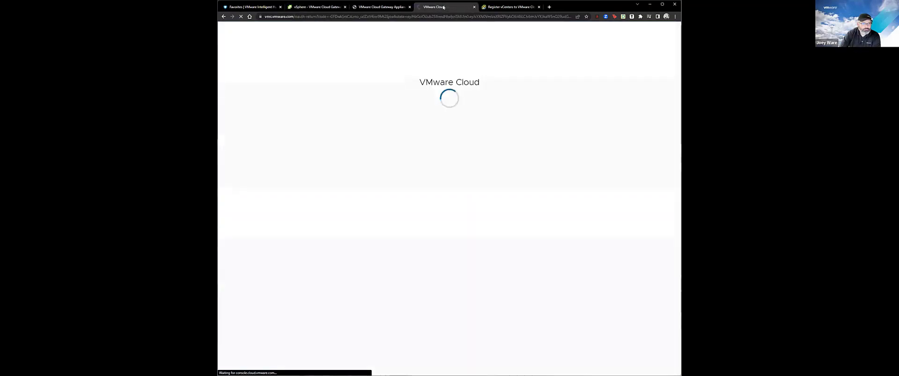
{"action": "left_click", "coordinate": [384, 10]}
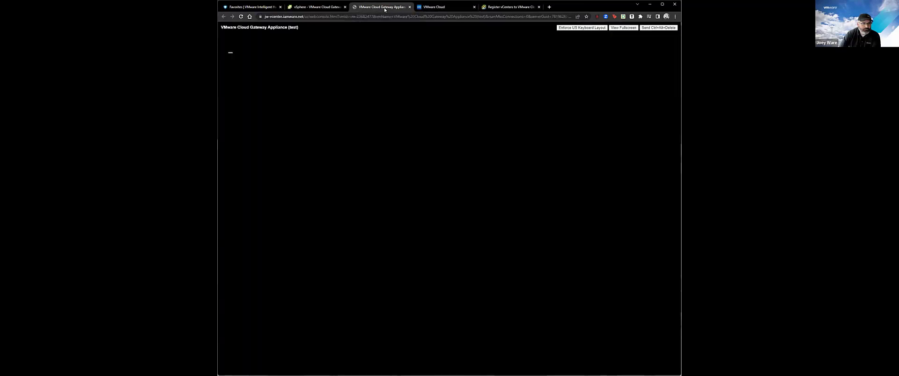
{"action": "left_click", "coordinate": [409, 7]}
{"action": "left_click", "coordinate": [317, 7]}
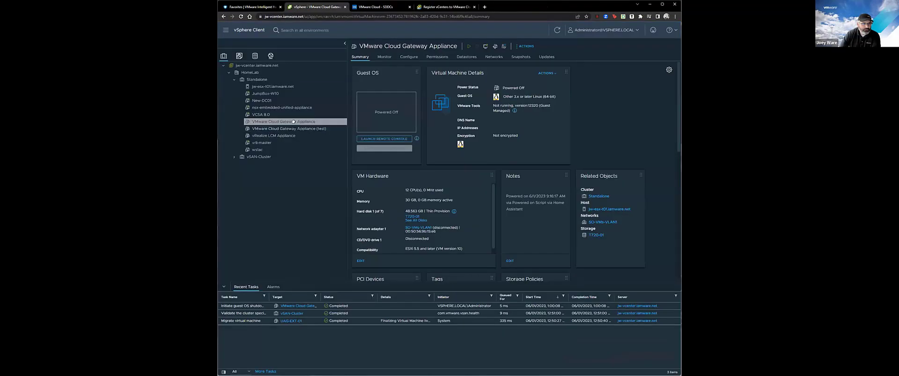
Power on VMware Cloud Gateway Appliance and view the VMware Cloud inventory.
{"action": "right_click", "coordinate": [296, 123]}
{"action": "mouse_move", "coordinate": [328, 139]}
{"action": "left_click", "coordinate": [388, 143]}
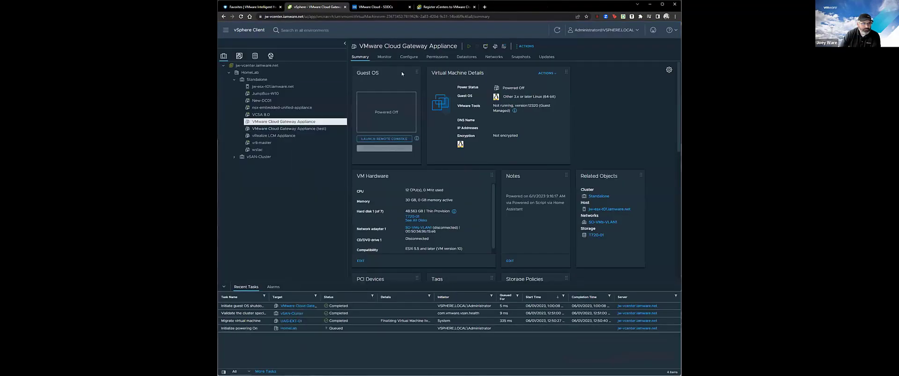
{"action": "left_click", "coordinate": [367, 8]}
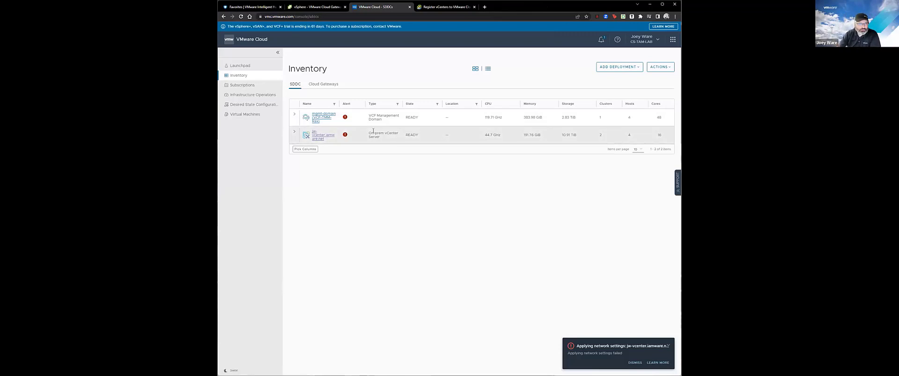
{"action": "left_click_drag", "start_coordinate": [382, 139], "coordinate": [370, 133]}
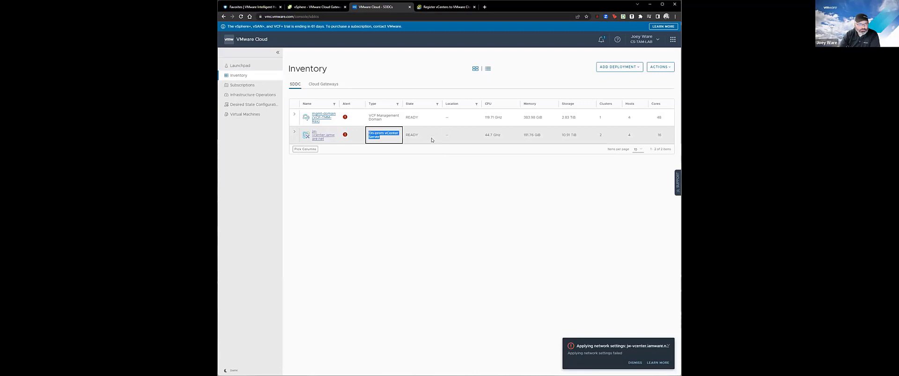
{"action": "left_click_drag", "start_coordinate": [502, 136], "coordinate": [484, 136]}
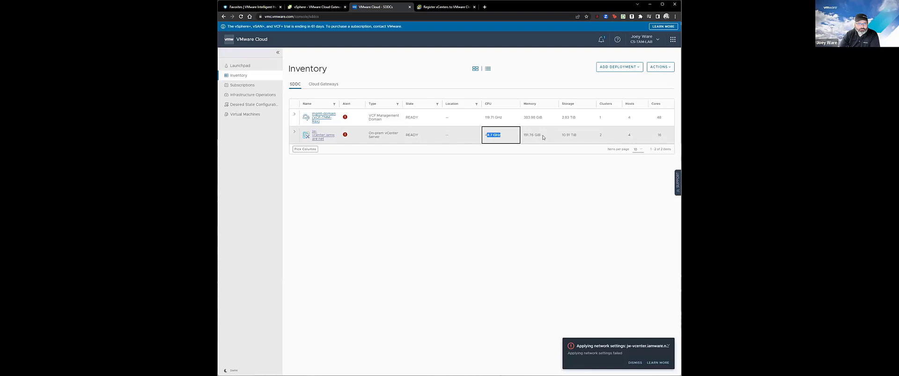
{"action": "left_click_drag", "start_coordinate": [543, 137], "coordinate": [524, 133]}
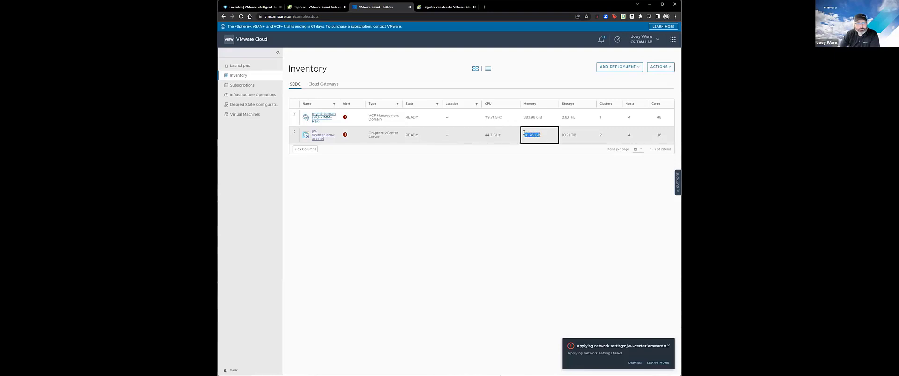
{"action": "left_click_drag", "start_coordinate": [580, 136], "coordinate": [654, 139]}
{"action": "left_click", "coordinate": [643, 139]}
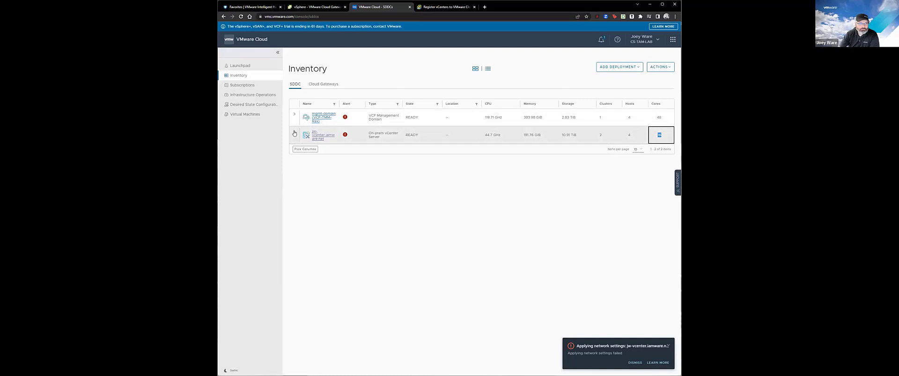
{"action": "left_click", "coordinate": [345, 135]}
{"action": "left_click", "coordinate": [319, 85]}
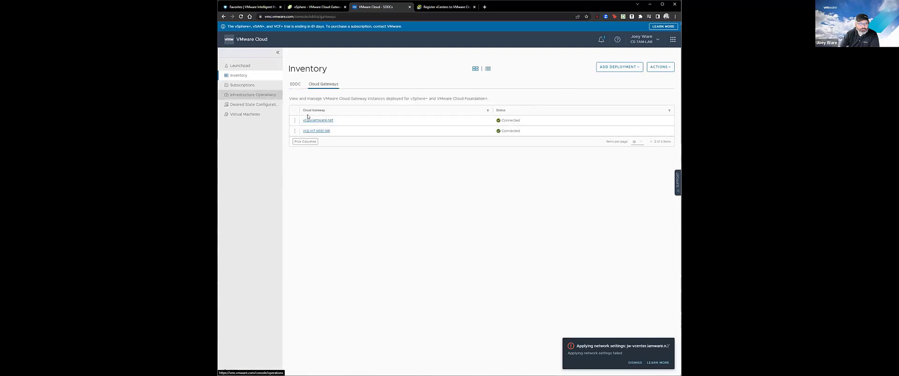
{"action": "left_click", "coordinate": [296, 87]}
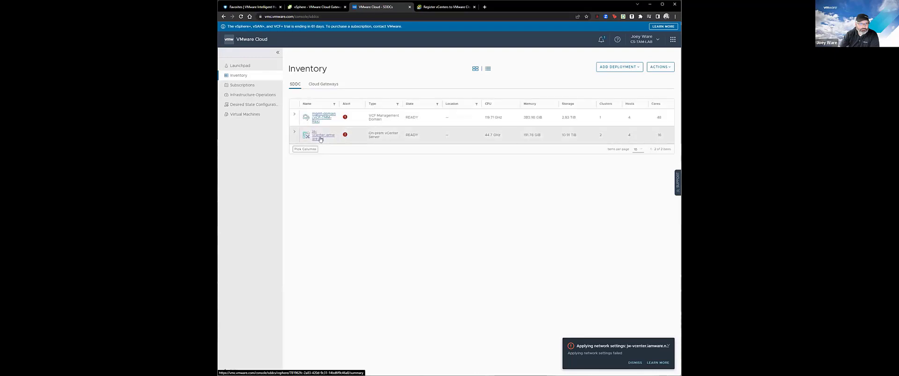
Open the jw-vcenter.iamware.net summary, dismiss the network-settings error, and review CPU, memory and storage usage.
{"action": "left_click", "coordinate": [320, 139]}
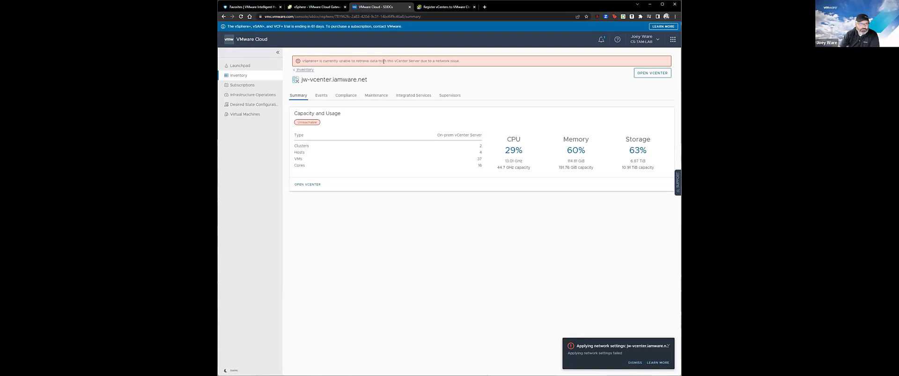
{"action": "left_click_drag", "start_coordinate": [469, 63], "coordinate": [348, 37]}
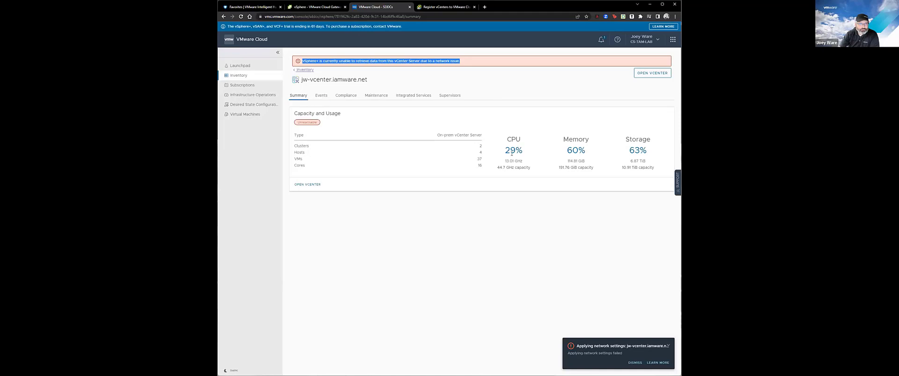
{"action": "left_click", "coordinate": [635, 364]}
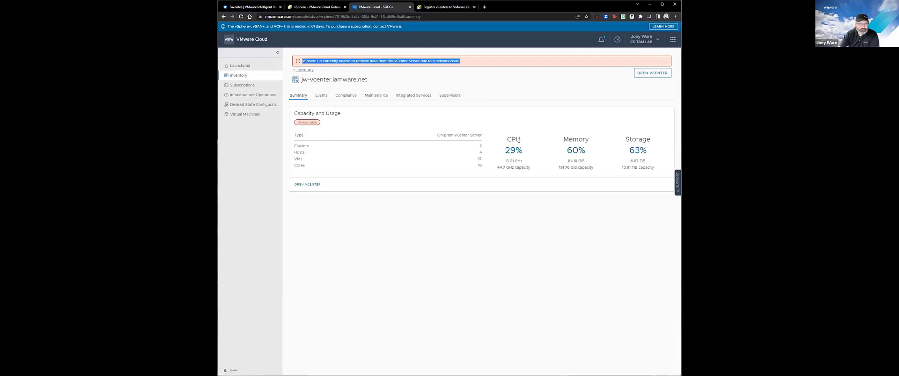
{"action": "left_click_drag", "start_coordinate": [497, 140], "coordinate": [652, 163]}
{"action": "left_click", "coordinate": [544, 176]}
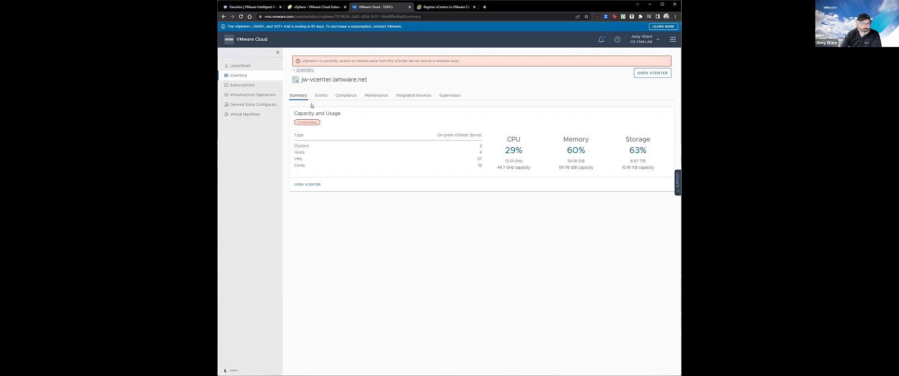
Close the vCenter registration page and show the jw-vcenter event log.
{"action": "left_click", "coordinate": [473, 6]}
{"action": "left_click", "coordinate": [331, 7]}
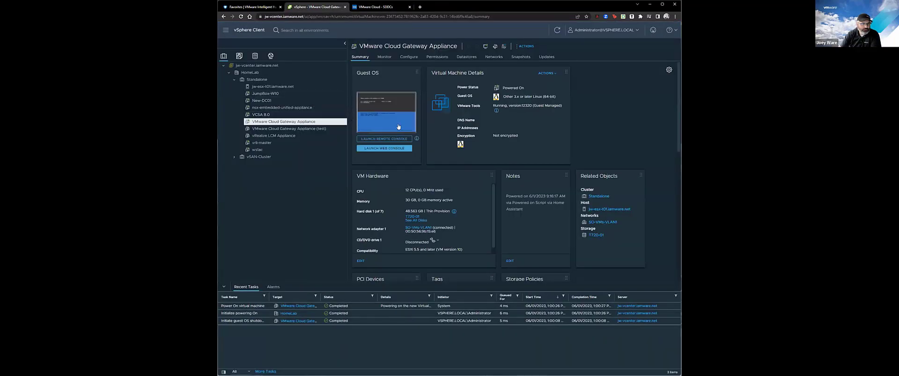
{"action": "left_click", "coordinate": [381, 7]}
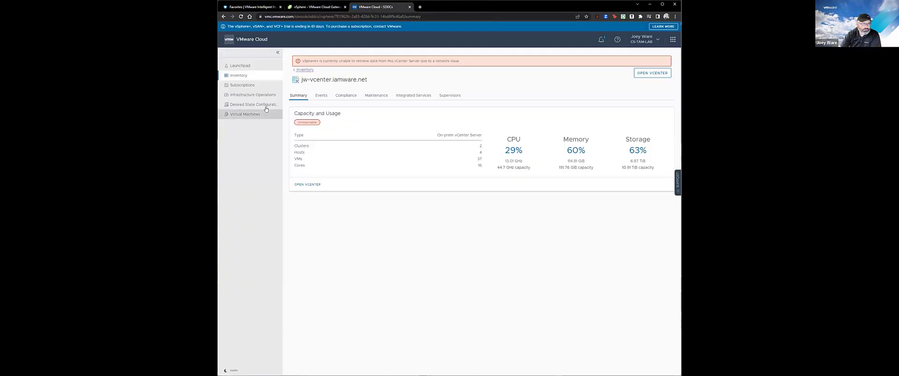
{"action": "left_click", "coordinate": [323, 99]}
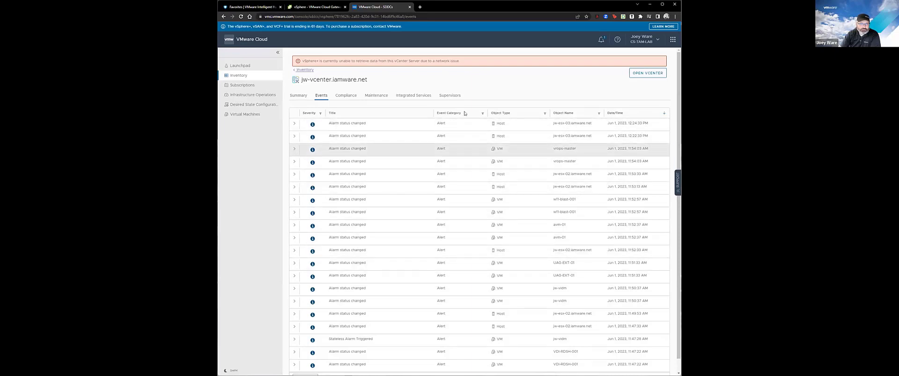
Filter the jw-vcenter events by Configuration, then by Security category.
{"action": "left_click", "coordinate": [481, 113]}
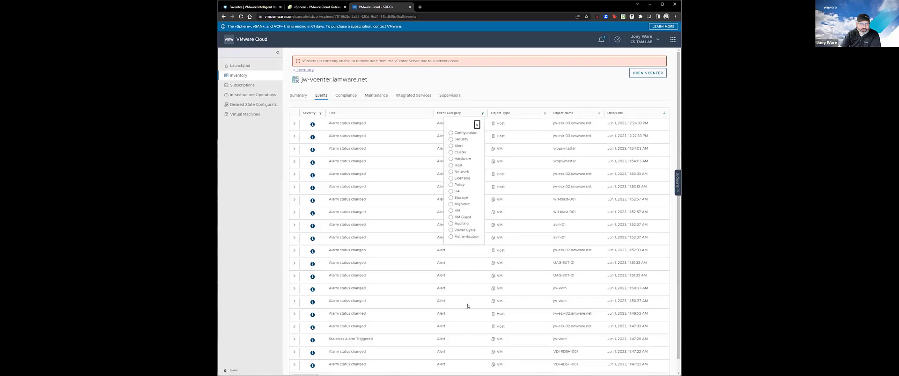
{"action": "left_click", "coordinate": [456, 134]}
{"action": "left_click", "coordinate": [482, 89]}
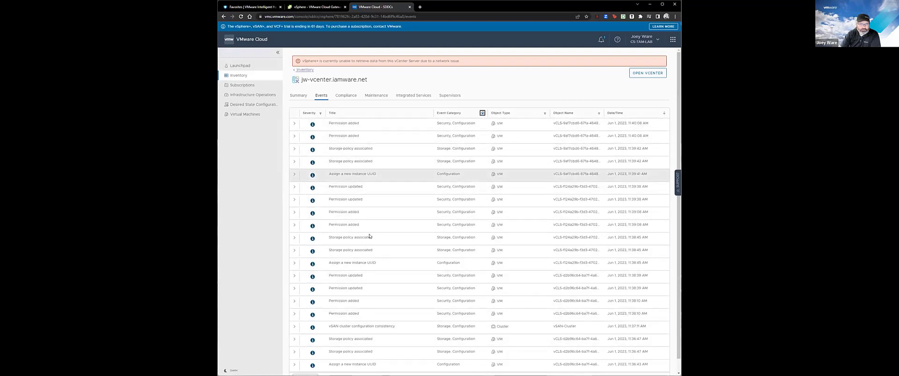
{"action": "left_click", "coordinate": [480, 115]}
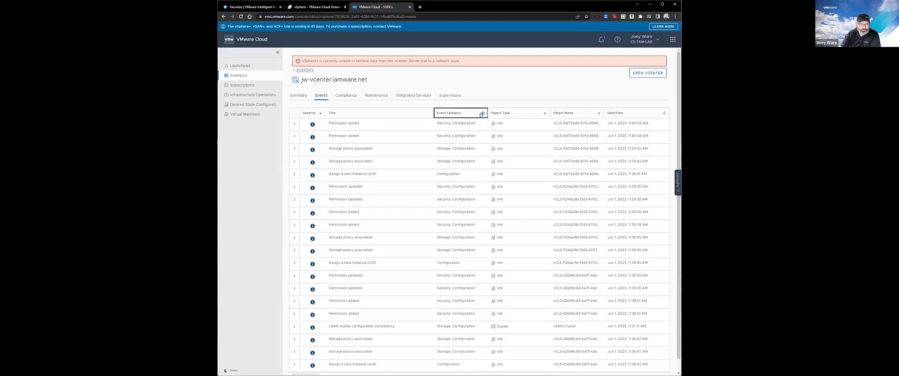
{"action": "left_click", "coordinate": [482, 114]}
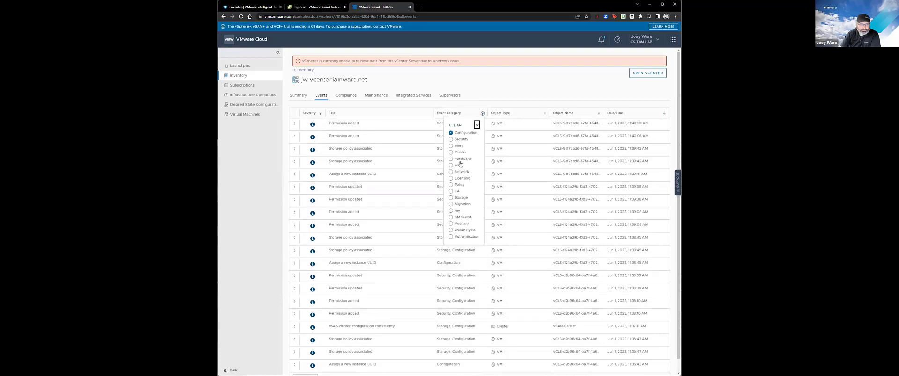
{"action": "left_click", "coordinate": [451, 139]}
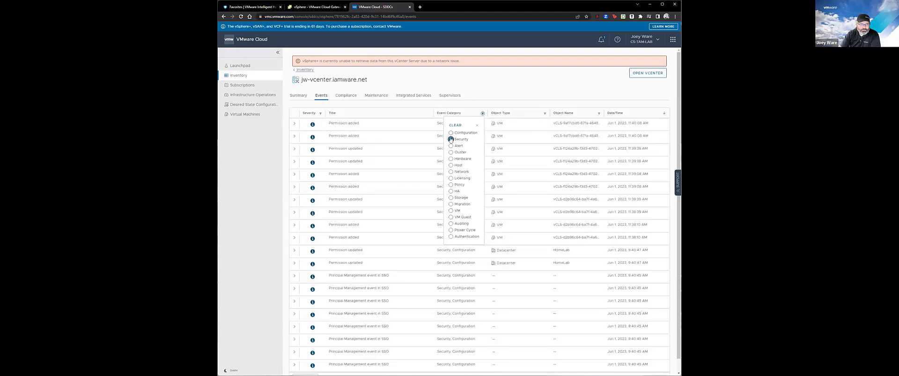
{"action": "left_click", "coordinate": [497, 93]}
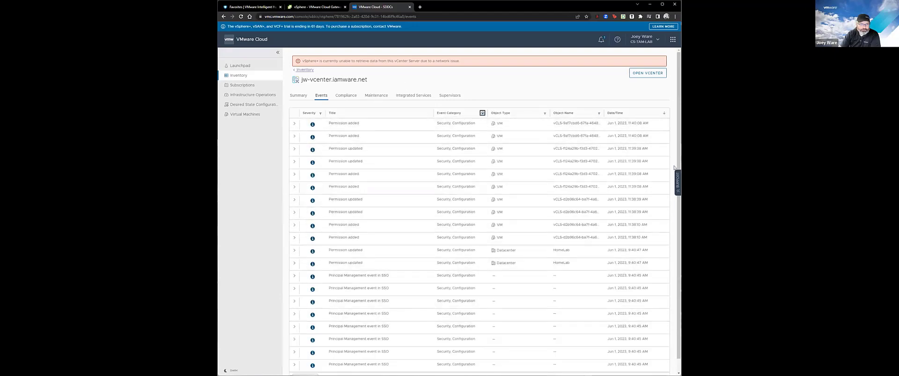
{"action": "mouse_move", "coordinate": [678, 225]}
{"action": "left_mouse_down"}
{"action": "mouse_move", "coordinate": [675, 241]}
{"action": "mouse_move", "coordinate": [674, 223]}
{"action": "left_mouse_up"}
Try the Auditing, Authentication and Configuration categories, then clear the category filter.
{"action": "left_click", "coordinate": [482, 115]}
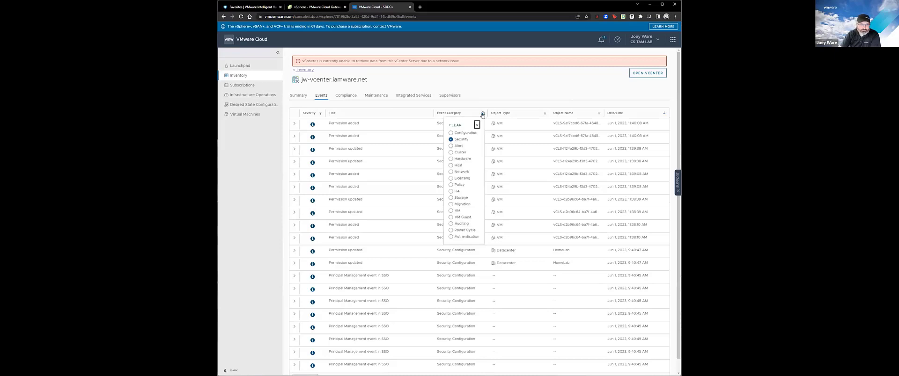
{"action": "left_click", "coordinate": [476, 126]}
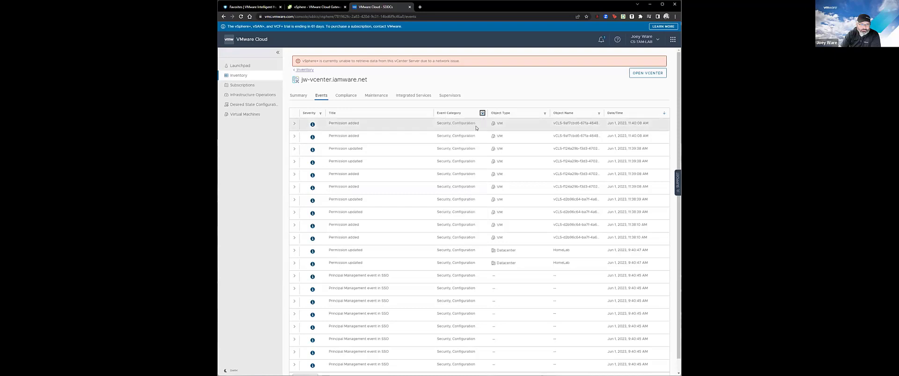
{"action": "left_click", "coordinate": [482, 114]}
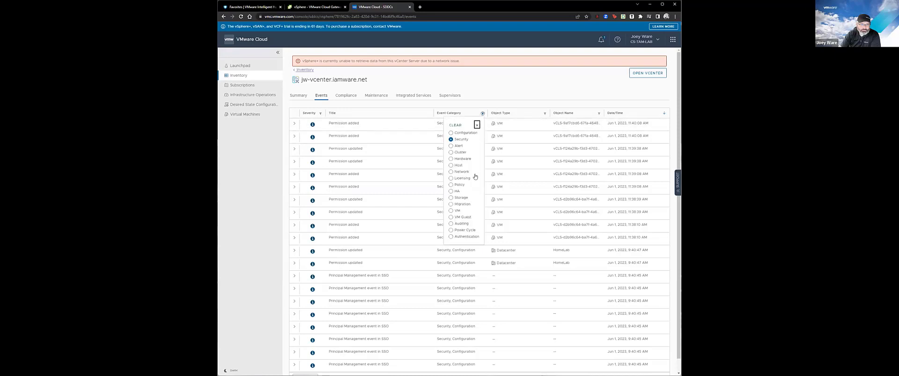
{"action": "left_click", "coordinate": [460, 224]}
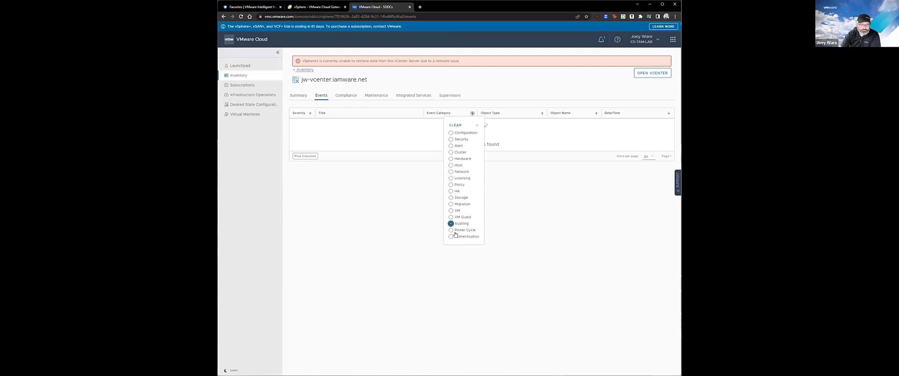
{"action": "left_click", "coordinate": [451, 237]}
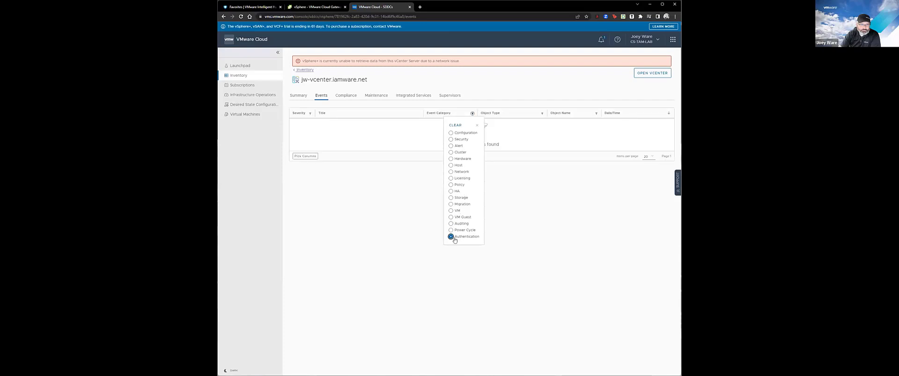
{"action": "left_click", "coordinate": [458, 133]}
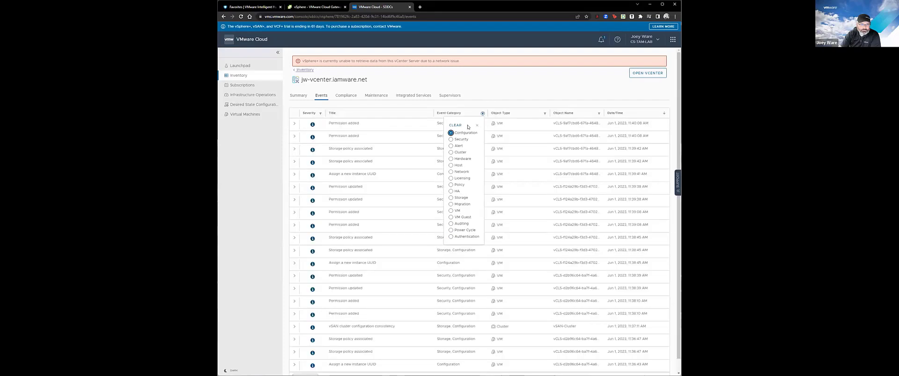
{"action": "left_click", "coordinate": [461, 125]}
{"action": "left_click", "coordinate": [477, 126]}
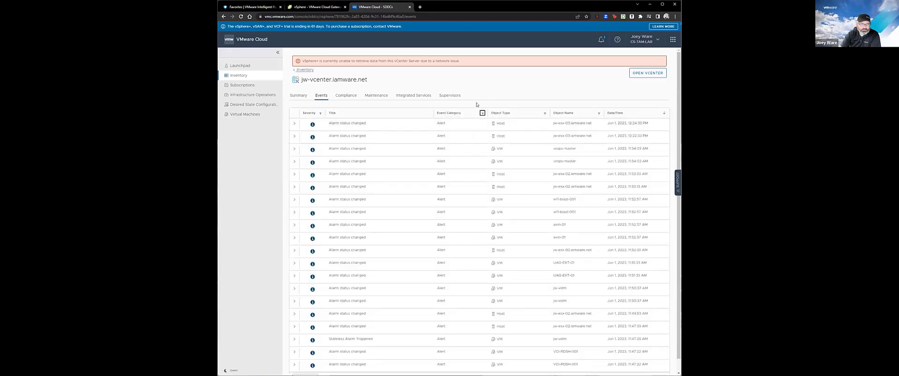
Show the Compliance tab and highlight the JW-HomeLab-Profile name and the network warning banner.
{"action": "left_click", "coordinate": [346, 96]}
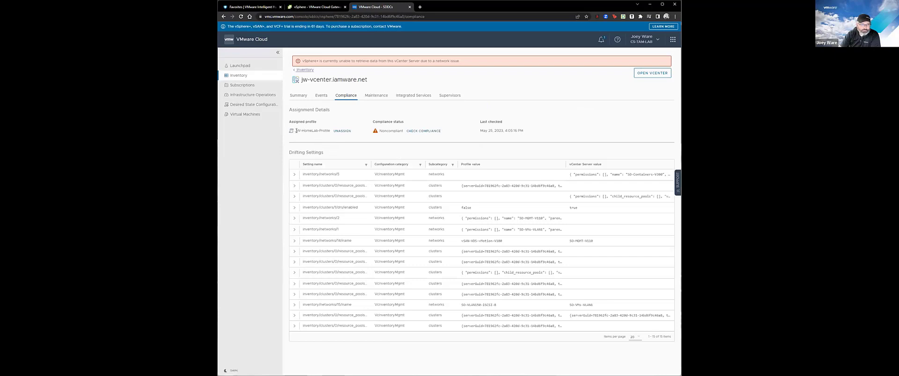
{"action": "left_click_drag", "start_coordinate": [296, 131], "coordinate": [328, 131]}
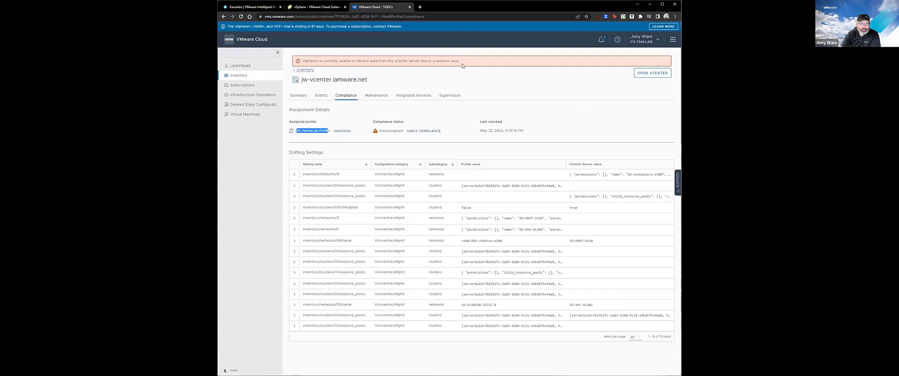
{"action": "left_click_drag", "start_coordinate": [462, 62], "coordinate": [293, 62]}
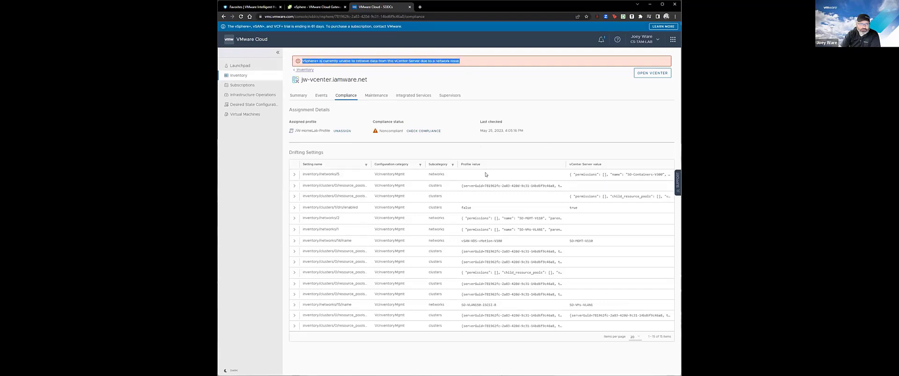
{"action": "left_click", "coordinate": [538, 140]}
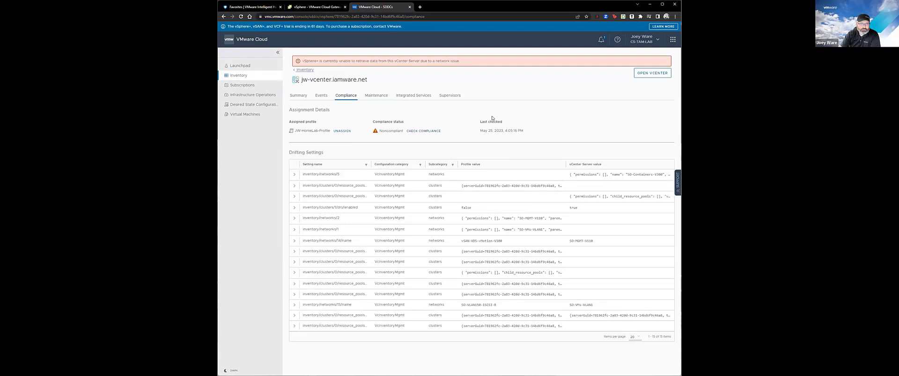
Show jw-vcenter.iamware.net's Maintenance tab with the network details connectivity error.
{"action": "left_click", "coordinate": [376, 96]}
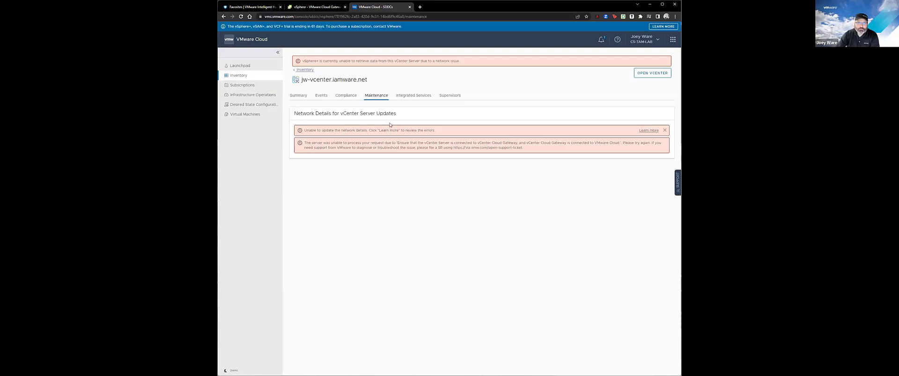
Review the mgmt-domain summary and its version 4.5.1 available notice.
{"action": "left_click", "coordinate": [298, 100]}
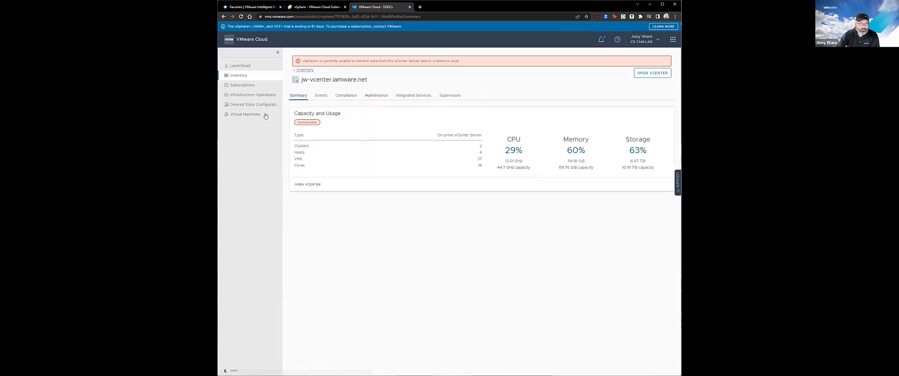
{"action": "left_click", "coordinate": [303, 71]}
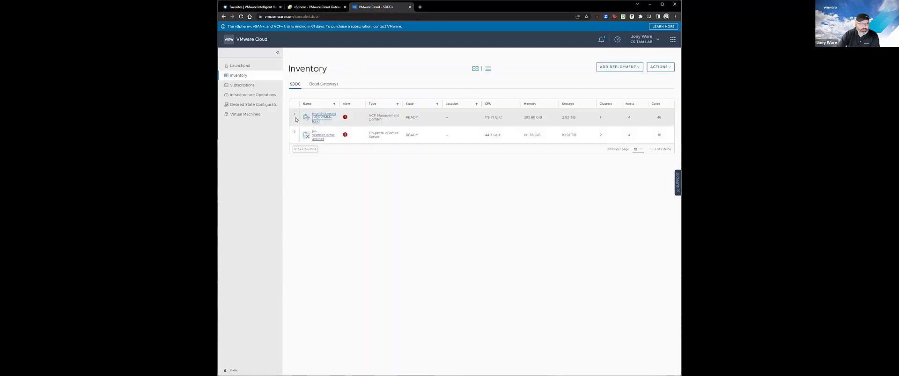
{"action": "left_click", "coordinate": [317, 117]}
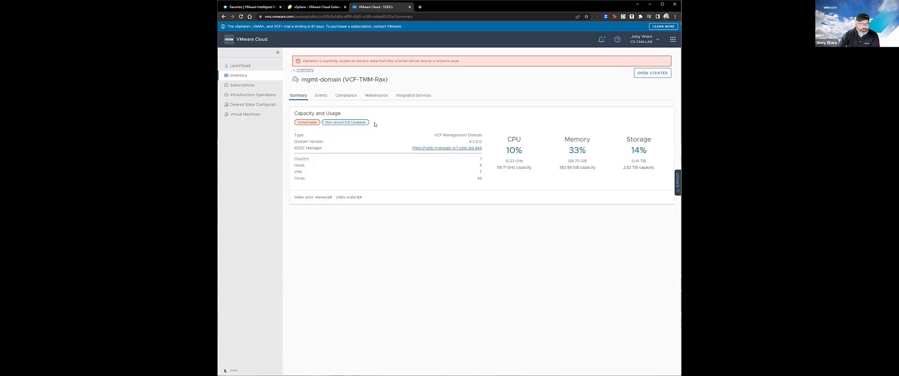
{"action": "left_click_drag", "start_coordinate": [375, 124], "coordinate": [324, 122]}
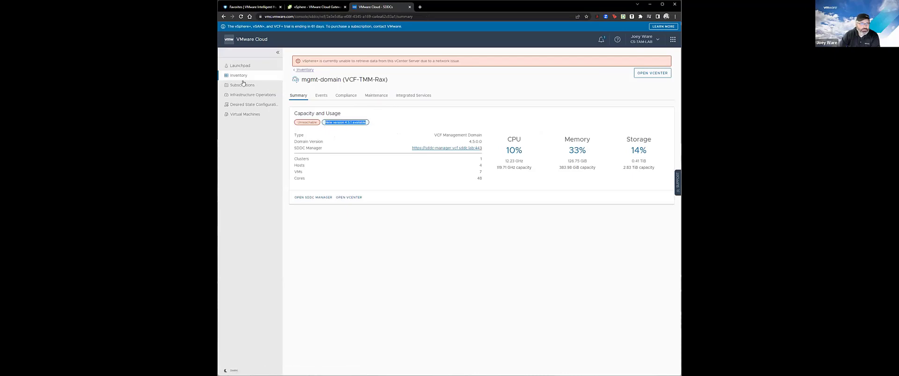
{"action": "left_click", "coordinate": [305, 70]}
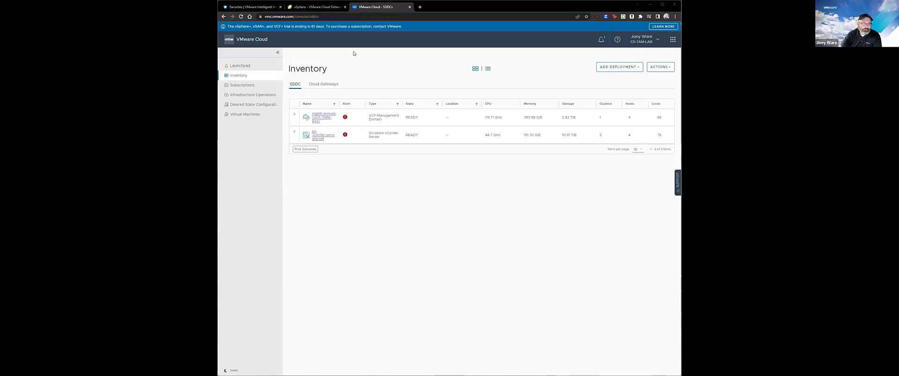
Open the vcgw.iamware.net cloud gateway and its jw-vcenter.iamware.net link.
{"action": "left_click", "coordinate": [323, 84]}
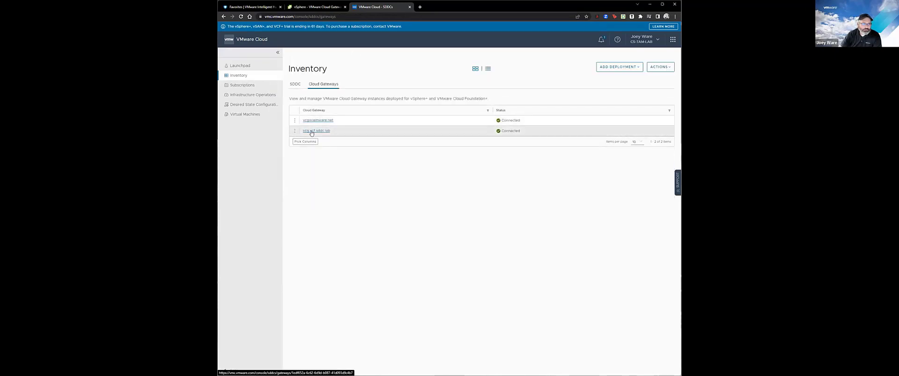
{"action": "left_click", "coordinate": [317, 122]}
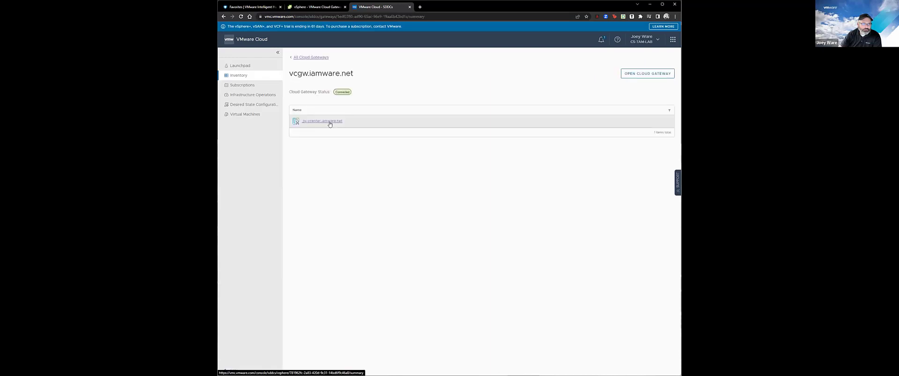
{"action": "left_click", "coordinate": [330, 123]}
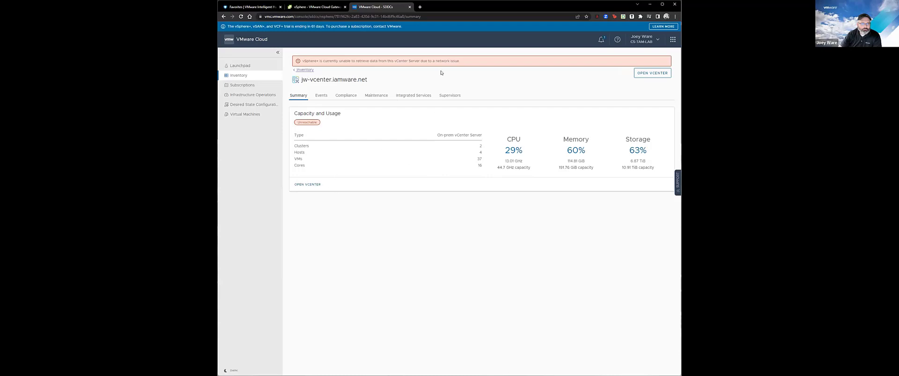
Review the vCenter update network settings, keeping Standalone cluster, then view the gateway appliance in vSphere.
{"action": "left_click", "coordinate": [368, 98]}
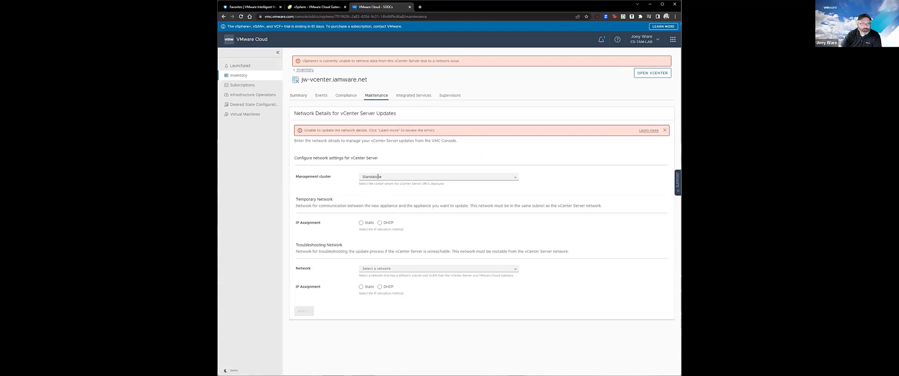
{"action": "left_click", "coordinate": [515, 178]}
{"action": "left_click", "coordinate": [515, 179]}
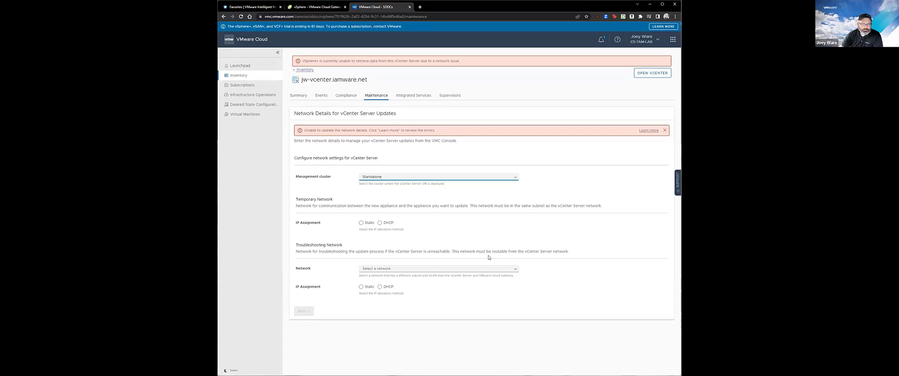
{"action": "left_click", "coordinate": [394, 270]}
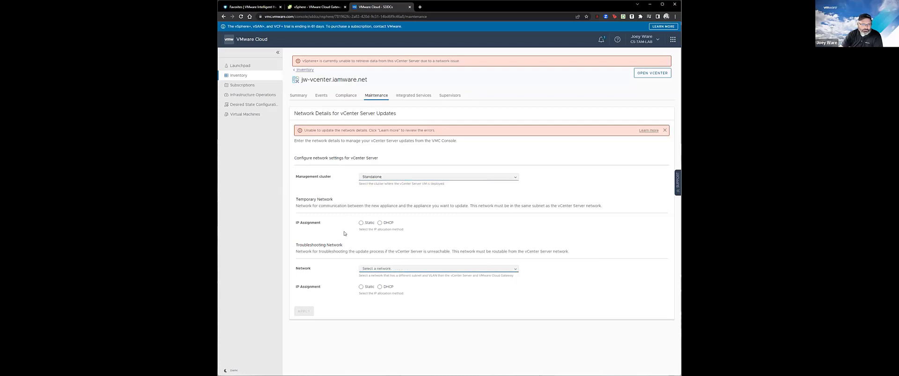
{"action": "left_click", "coordinate": [515, 269]}
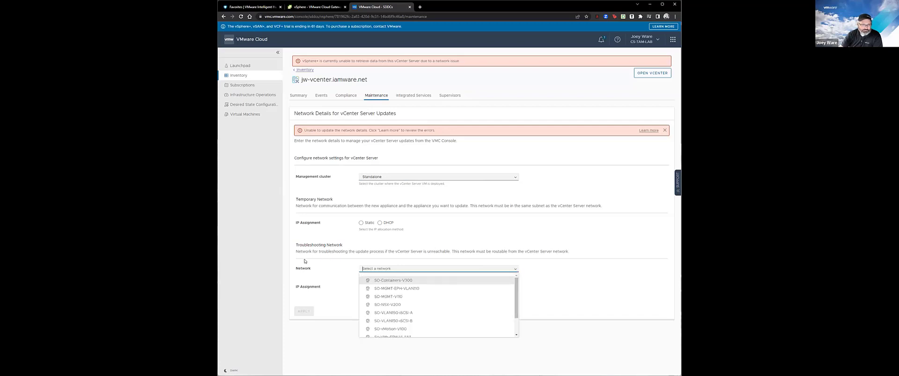
{"action": "left_click", "coordinate": [321, 263]}
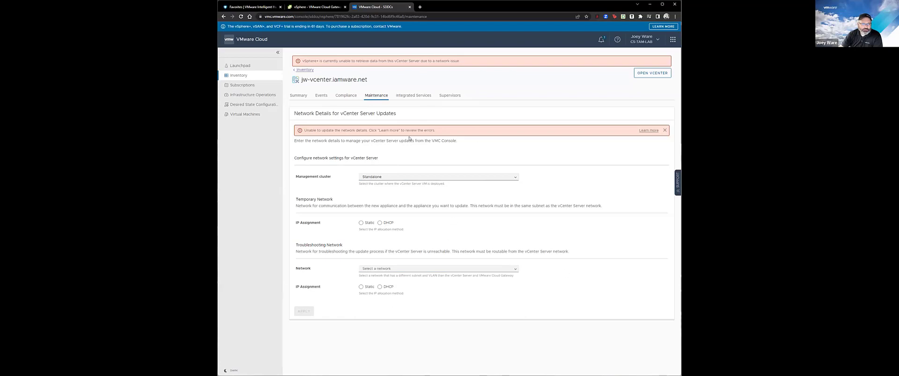
{"action": "left_click", "coordinate": [310, 7]}
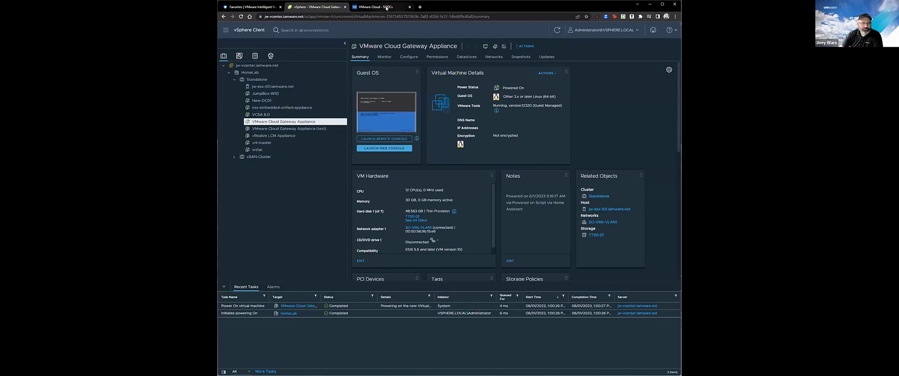
Launch jw-vcenter's vSphere Client in a new tab and view its Integrated Services page.
{"action": "left_click", "coordinate": [386, 8]}
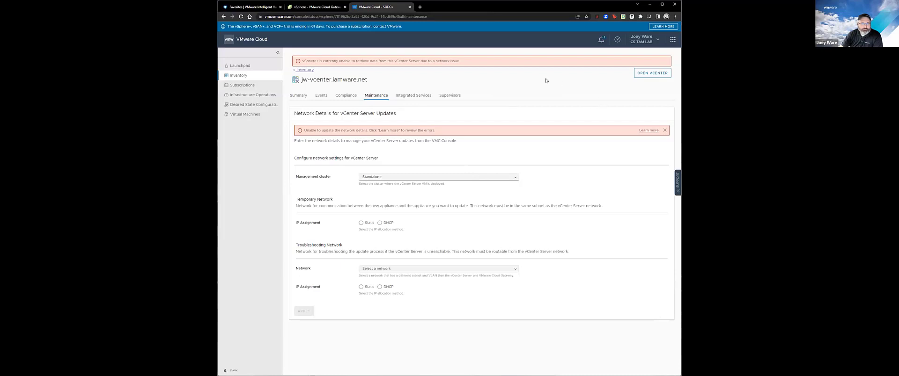
{"action": "left_click", "coordinate": [640, 75]}
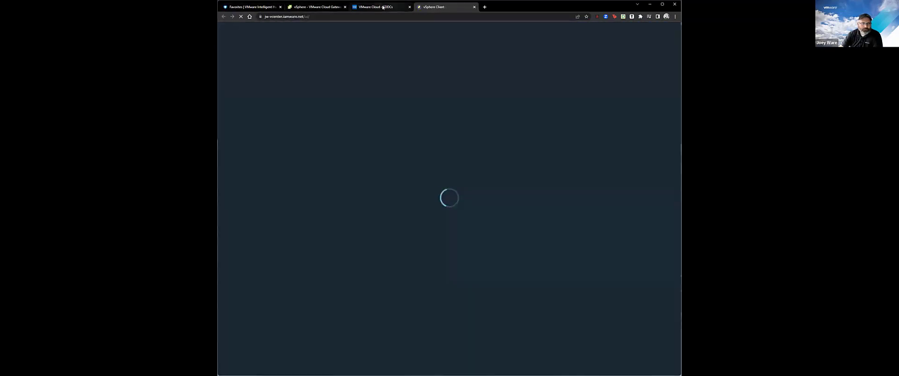
{"action": "left_click", "coordinate": [379, 7]}
{"action": "left_click", "coordinate": [441, 9]}
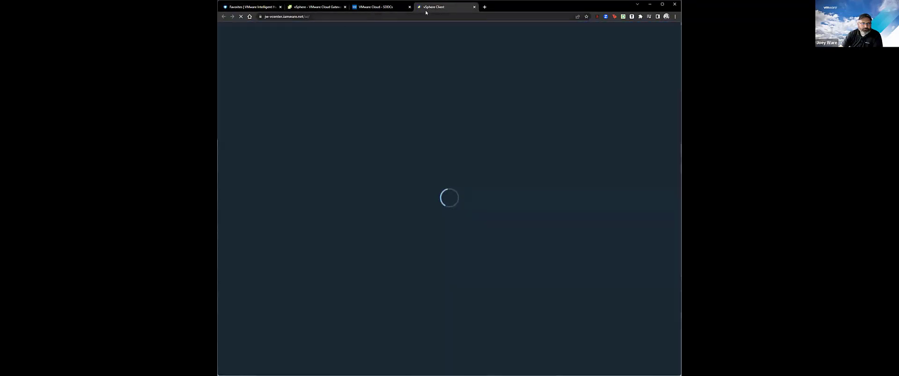
{"action": "left_click", "coordinate": [368, 8]}
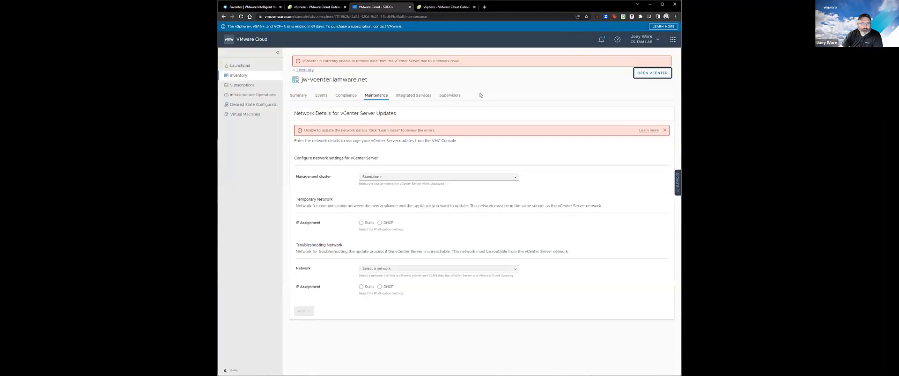
{"action": "left_click", "coordinate": [413, 95]}
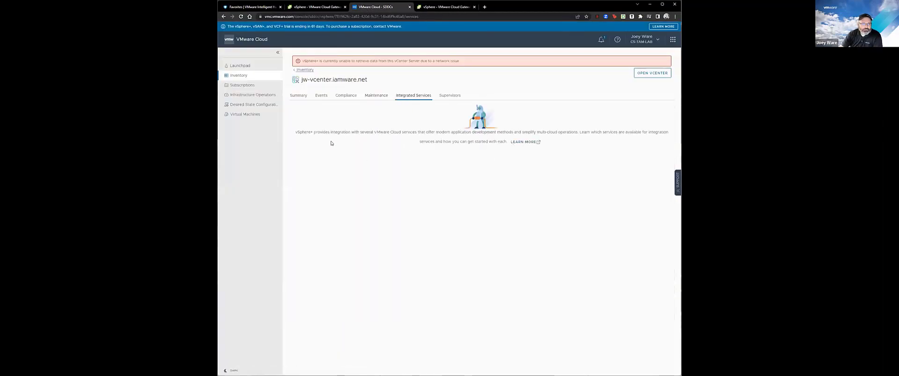
Open the Using Integrated Services docs, noting Aria Automation Free Tier, and return to VMware Cloud.
{"action": "left_click_drag", "start_coordinate": [302, 133], "coordinate": [521, 135]}
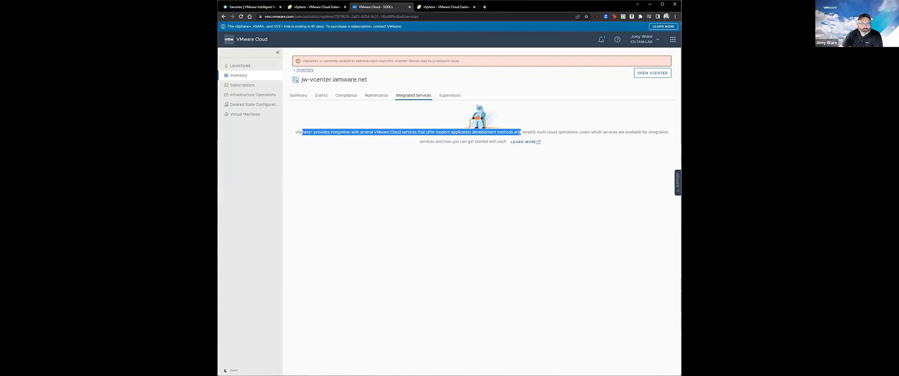
{"action": "left_click", "coordinate": [628, 162]}
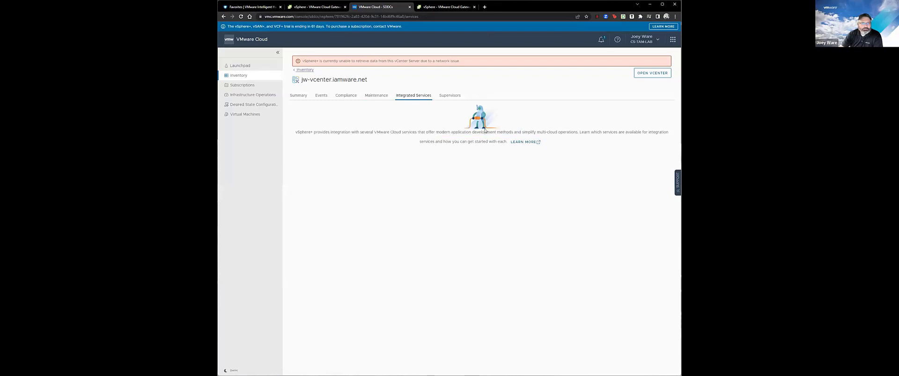
{"action": "left_click", "coordinate": [533, 142]}
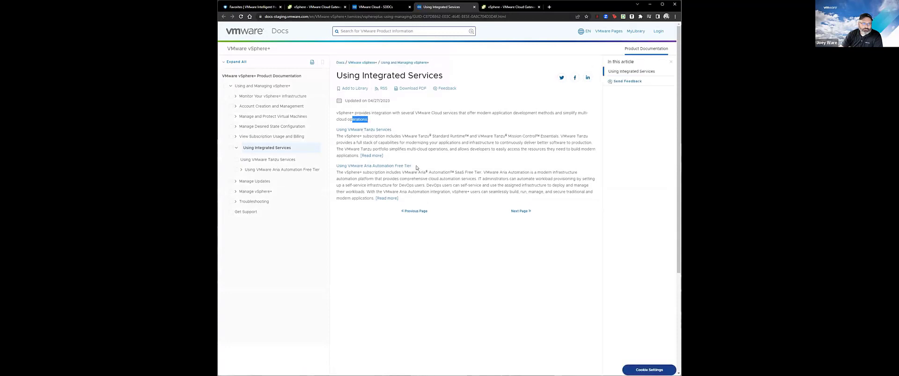
{"action": "left_click_drag", "start_coordinate": [416, 168], "coordinate": [382, 166]}
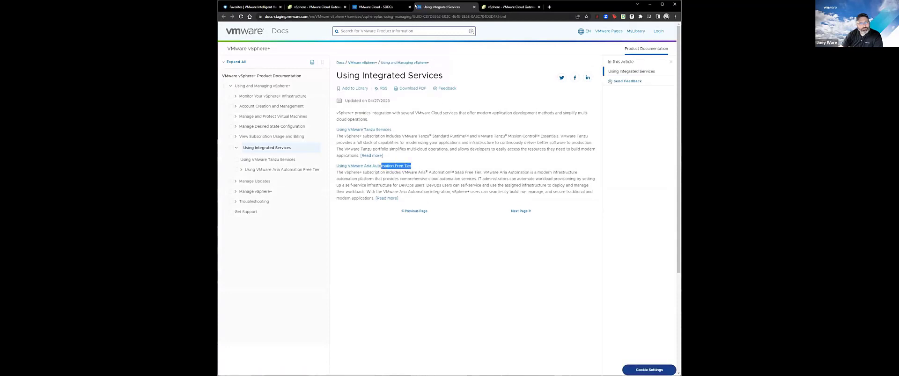
{"action": "left_click", "coordinate": [383, 8]}
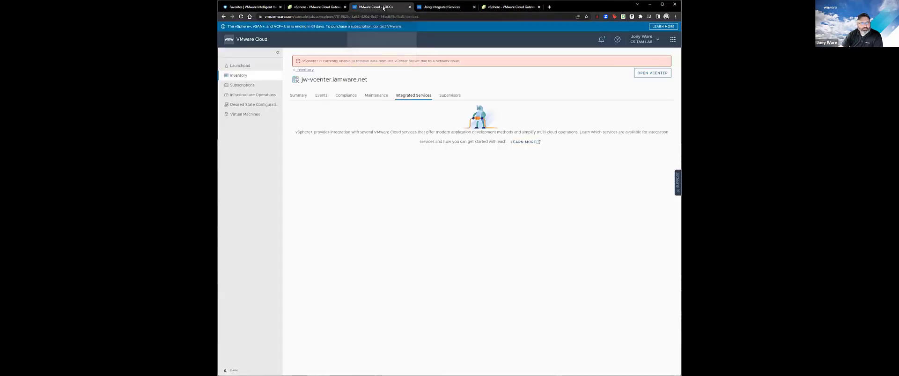
Check Supervisors, the empty Subscriptions and Subscription Usage, then open Desired State Configuration.
{"action": "left_click", "coordinate": [442, 96]}
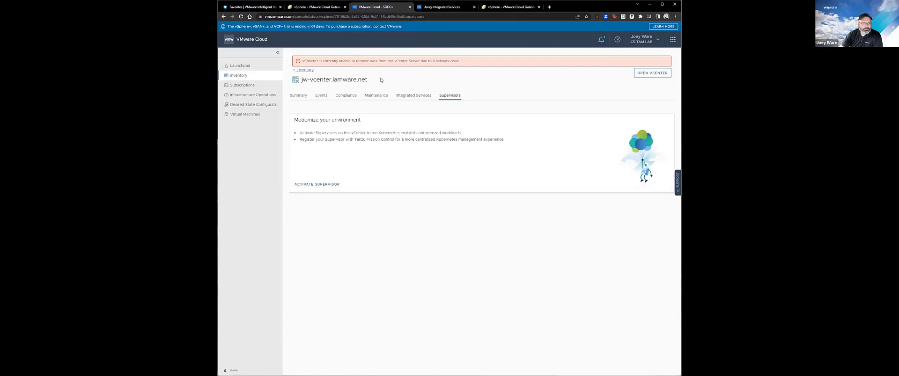
{"action": "left_click", "coordinate": [243, 85]}
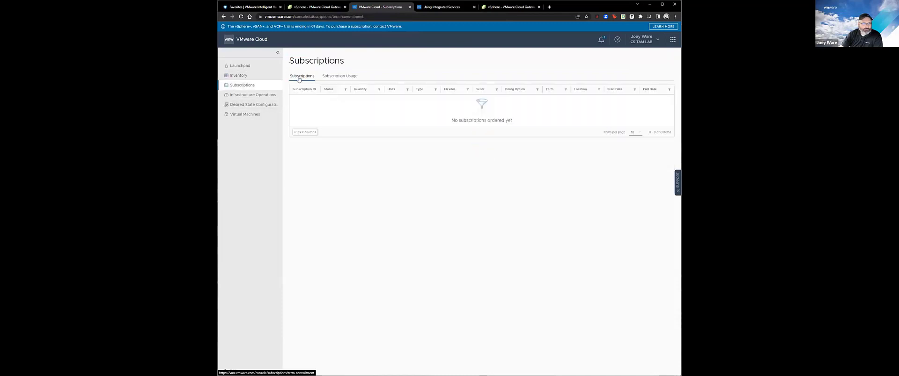
{"action": "left_click", "coordinate": [342, 78]}
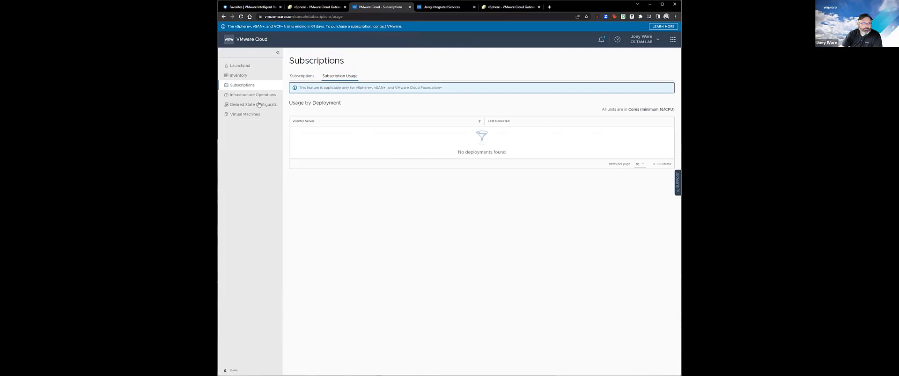
{"action": "left_click", "coordinate": [240, 107]}
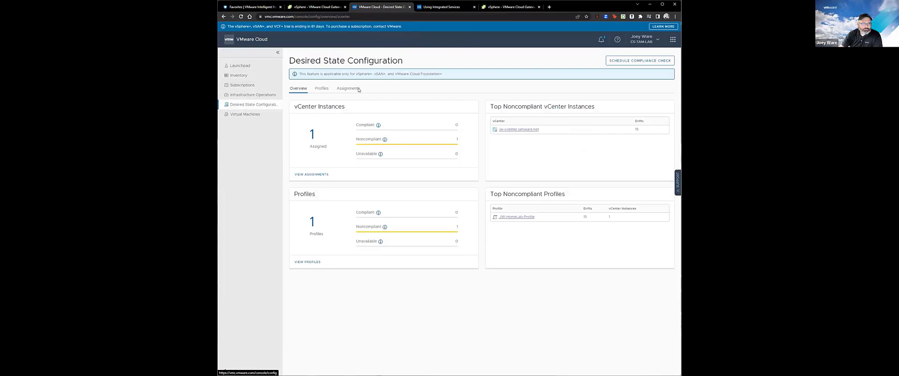
Highlight the editions note, then show the Virtual Machines list of 53 VMs.
{"action": "left_click_drag", "start_coordinate": [342, 74], "coordinate": [458, 75]}
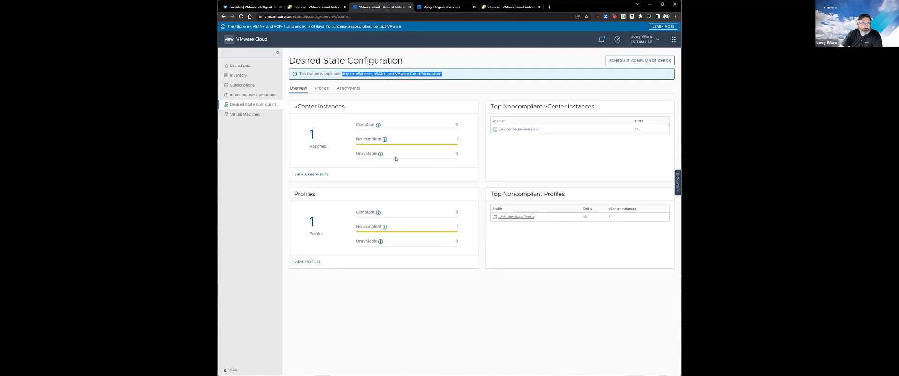
{"action": "left_click", "coordinate": [251, 117]}
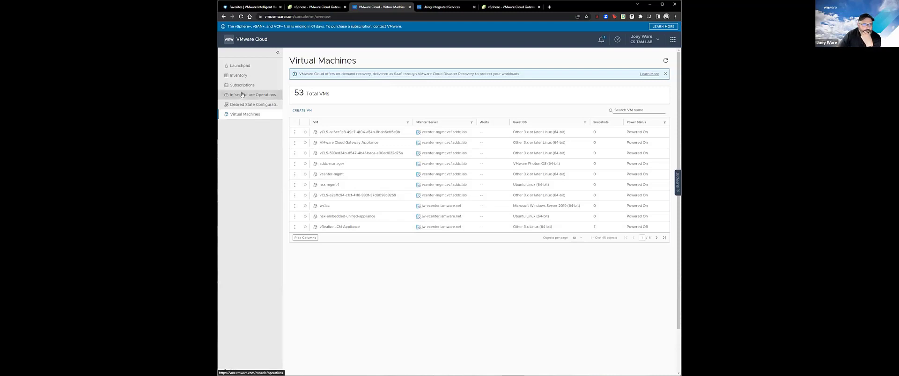
Start a new VM named test01 placed on jw-vcenter.iamware.net, HomeLab, vSAN-Cluster.
{"action": "left_click", "coordinate": [301, 111]}
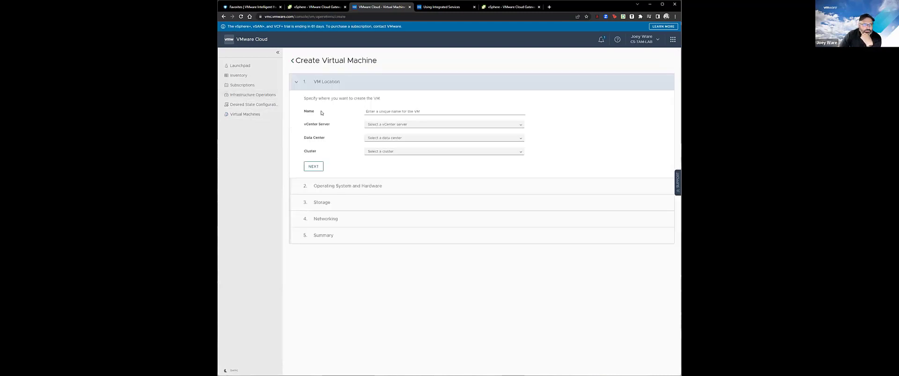
{"action": "left_click", "coordinate": [397, 112]}
{"action": "type", "text": "t"}
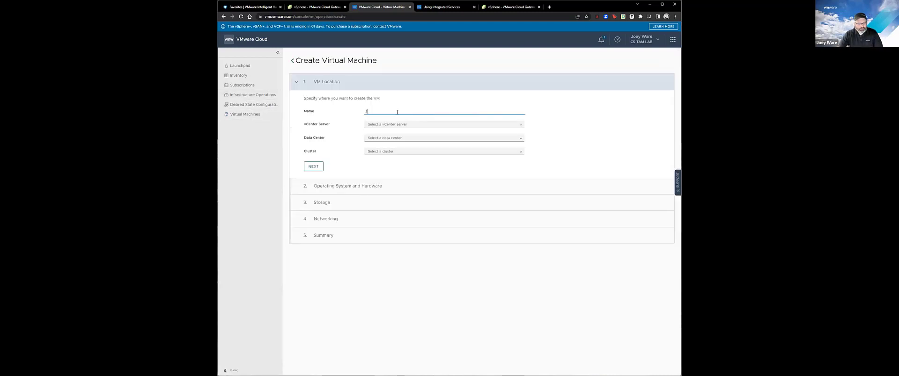
{"action": "type", "text": "est01"}
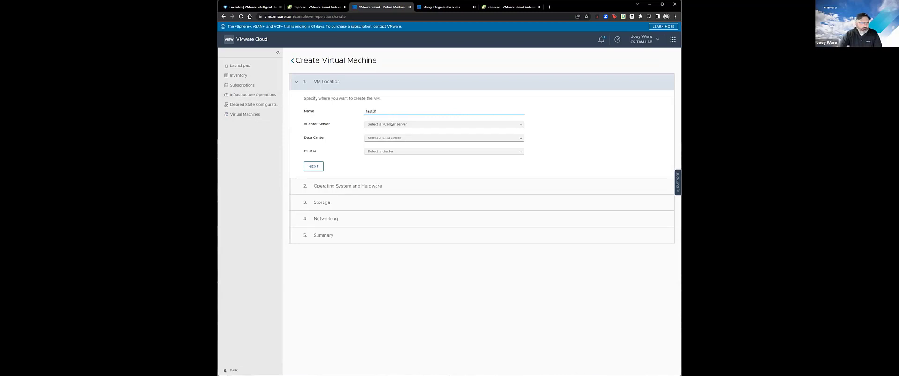
{"action": "left_click", "coordinate": [392, 124]}
{"action": "left_click", "coordinate": [518, 124]}
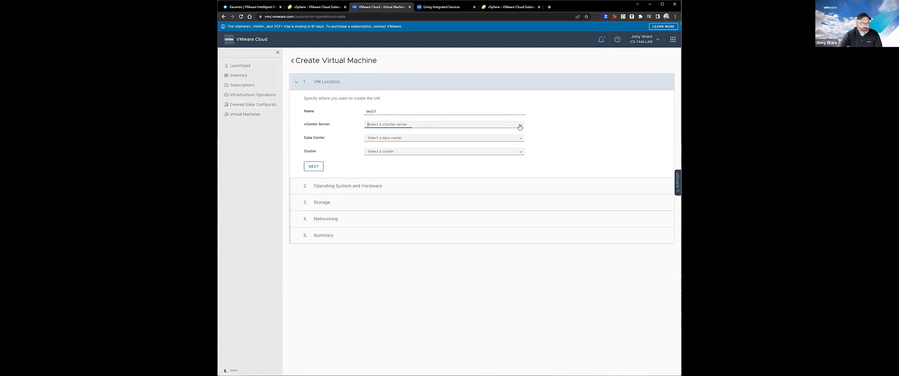
{"action": "left_click", "coordinate": [408, 145]}
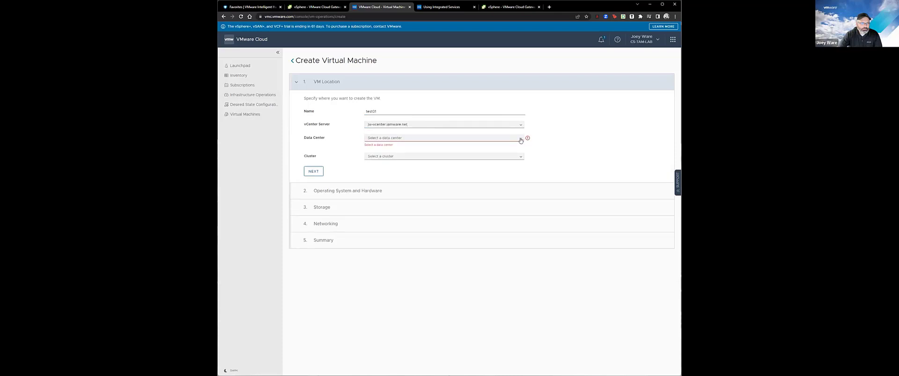
{"action": "left_click", "coordinate": [520, 138]}
{"action": "left_click", "coordinate": [399, 150]}
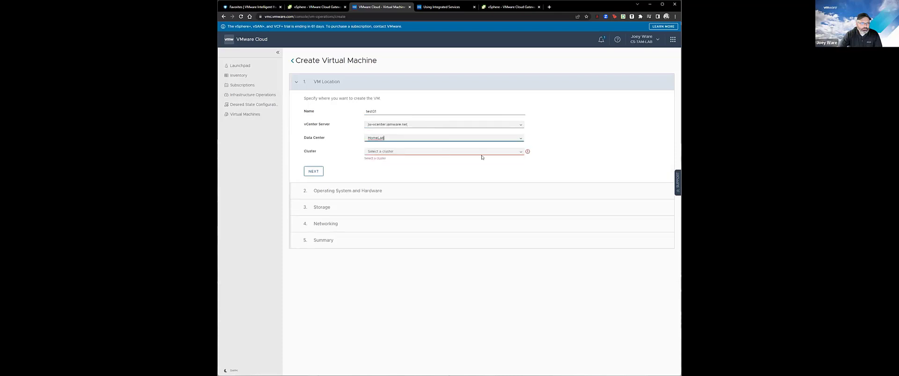
{"action": "left_click", "coordinate": [519, 152]}
{"action": "left_click", "coordinate": [389, 164]}
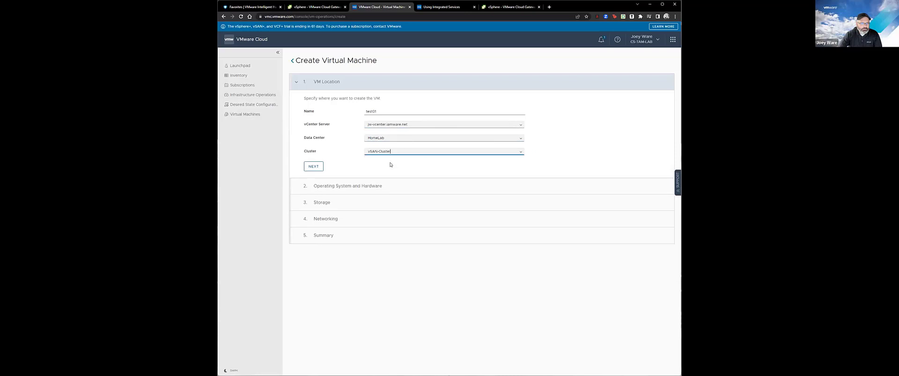
{"action": "left_click", "coordinate": [312, 167]}
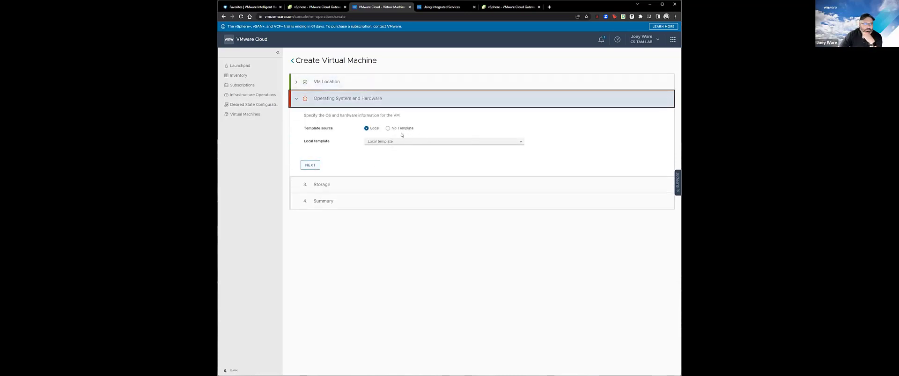
Choose local template Server2022-STD (3) and keep vsanDatastore to reach the Summary.
{"action": "left_click", "coordinate": [522, 144]}
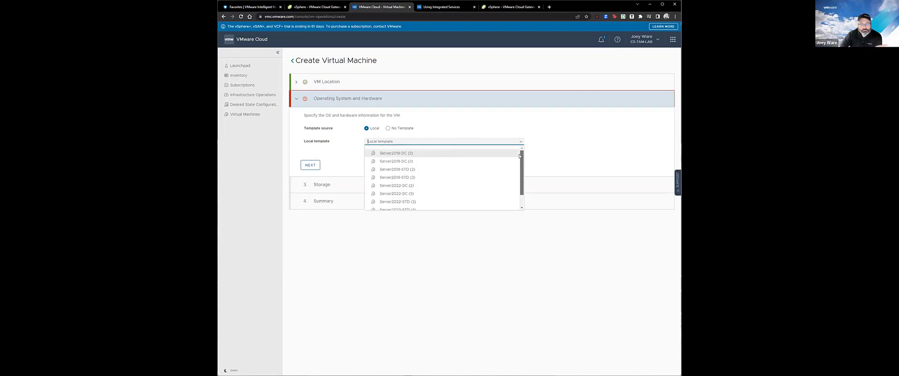
{"action": "left_click_drag", "start_coordinate": [519, 156], "coordinate": [522, 174]}
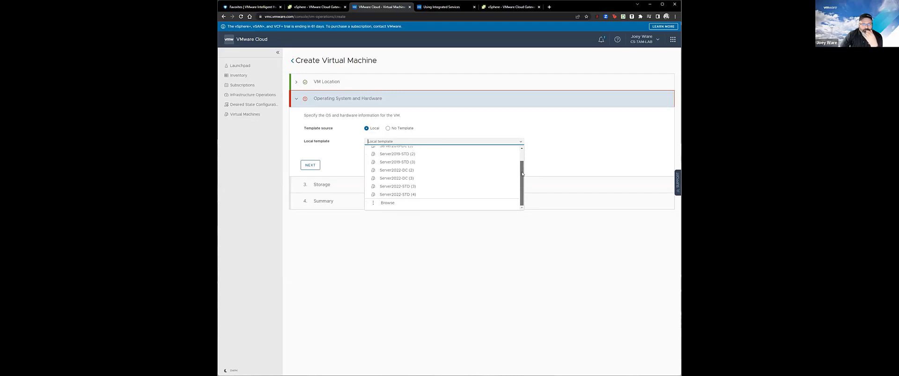
{"action": "left_click", "coordinate": [388, 203]}
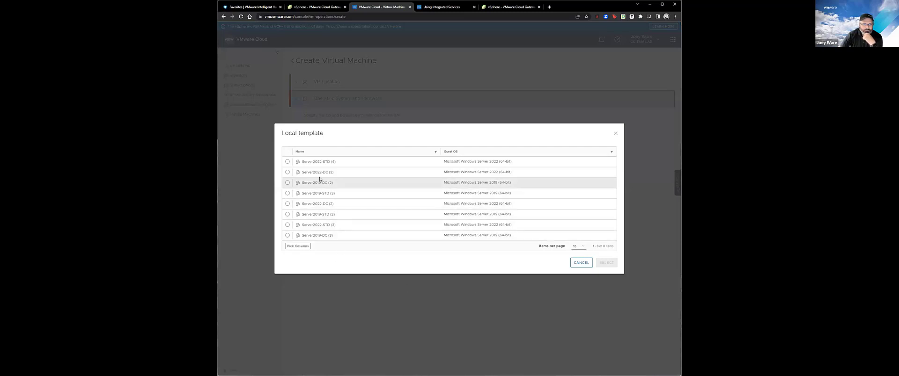
{"action": "left_click", "coordinate": [580, 263]}
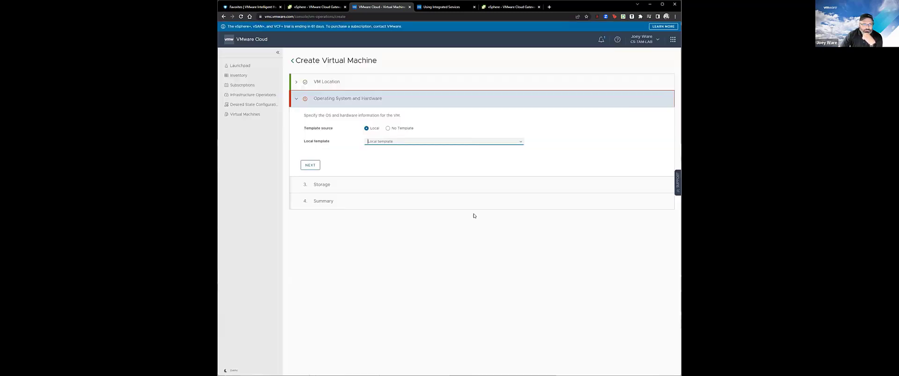
{"action": "left_click", "coordinate": [521, 143]}
{"action": "left_click", "coordinate": [388, 128]}
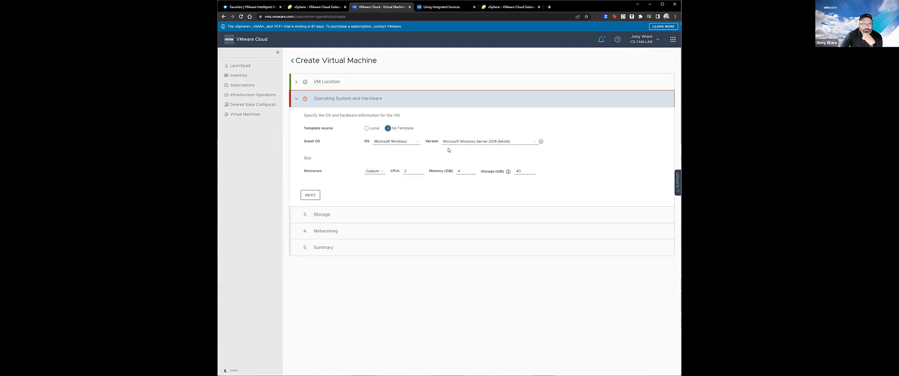
{"action": "left_click", "coordinate": [371, 129]}
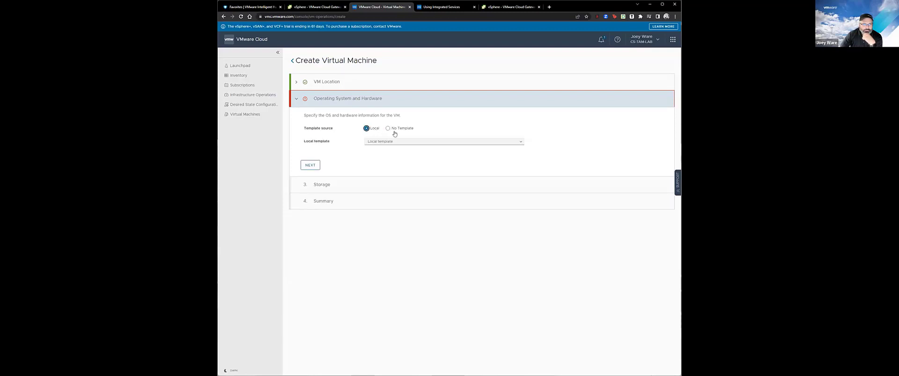
{"action": "left_click", "coordinate": [521, 142]}
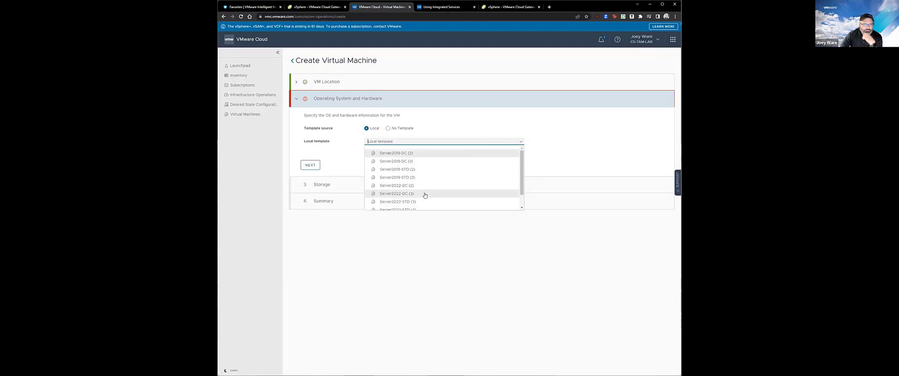
{"action": "left_click", "coordinate": [396, 202]}
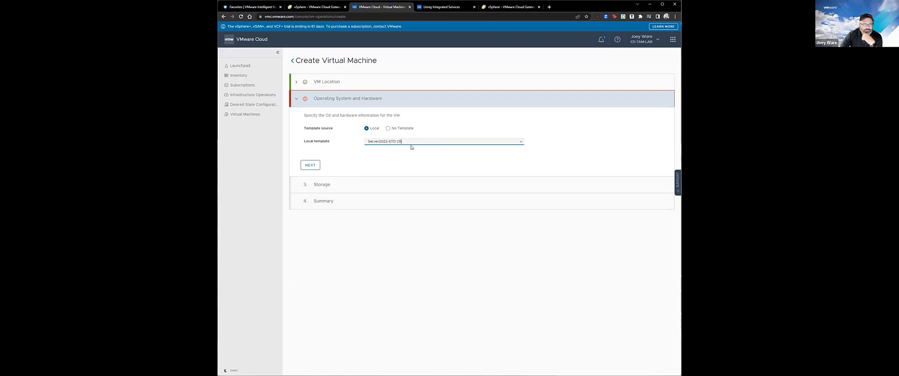
{"action": "left_click", "coordinate": [310, 165]}
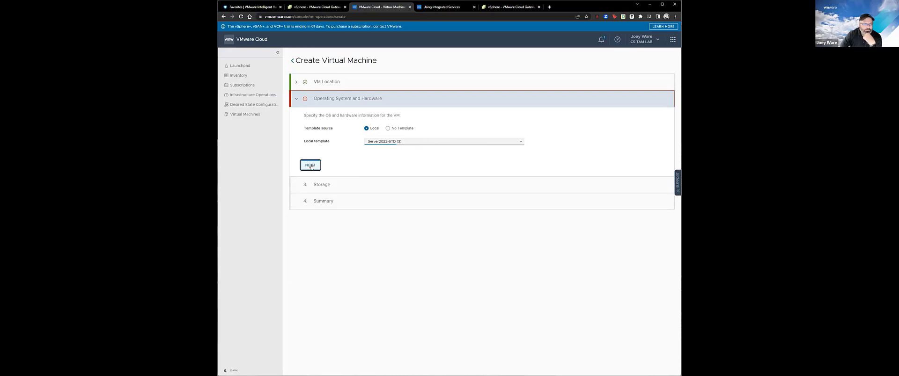
{"action": "left_click", "coordinate": [519, 146]}
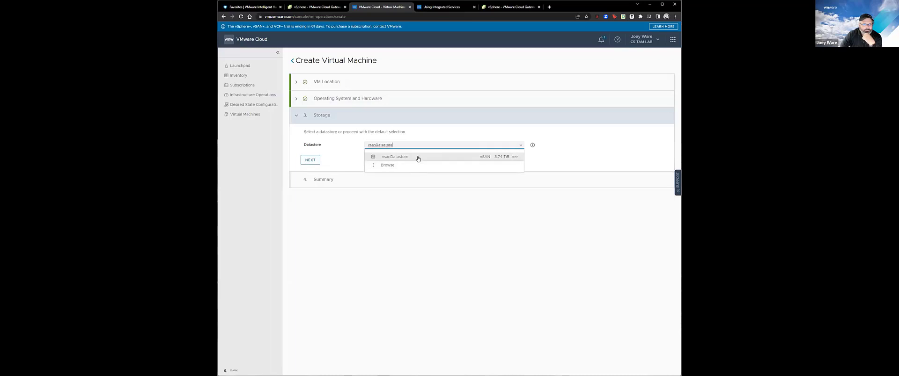
{"action": "left_click", "coordinate": [301, 161]}
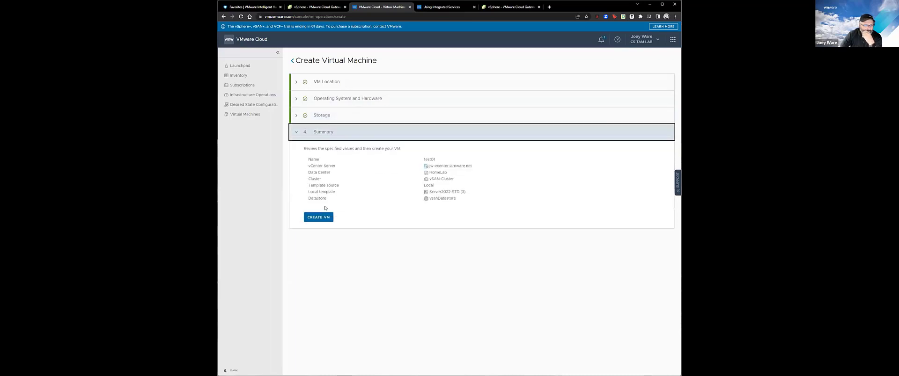
Submit creation of VM test01 and check the gateway appliance in vSphere Client meanwhile.
{"action": "left_click", "coordinate": [320, 218]}
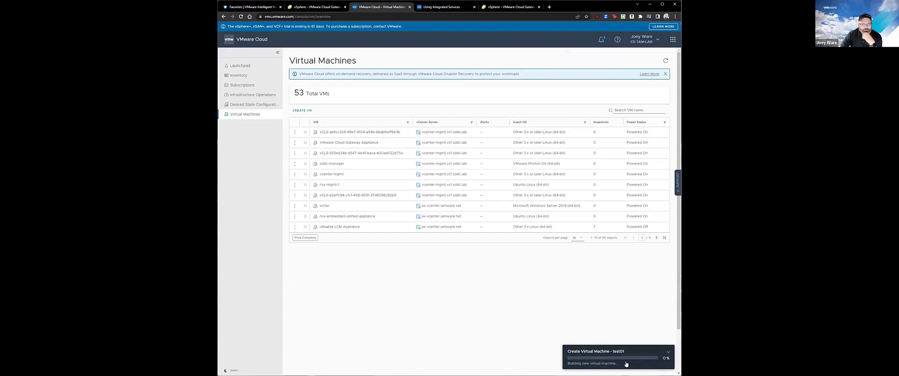
{"action": "left_click", "coordinate": [307, 7]}
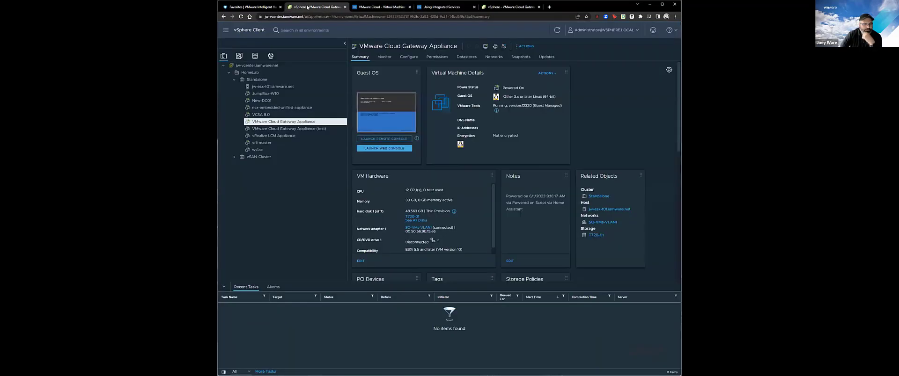
{"action": "left_click", "coordinate": [557, 30]}
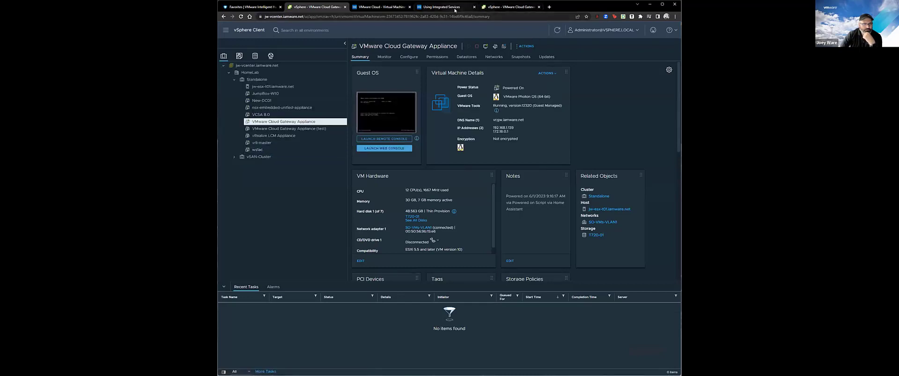
{"action": "mouse_move", "coordinate": [441, 9]}
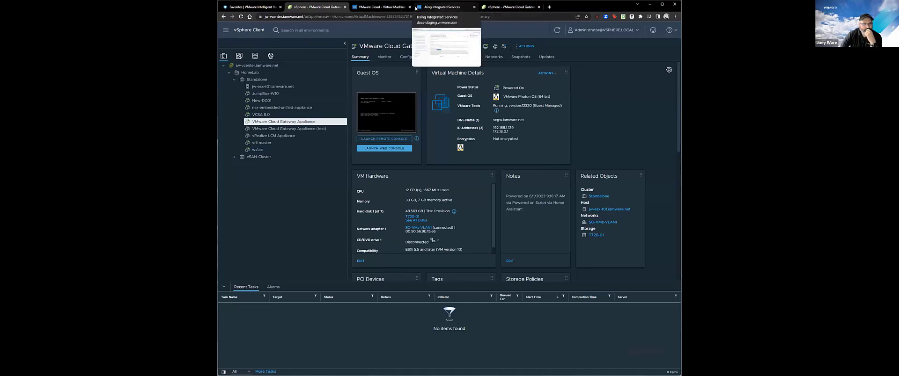
{"action": "left_click", "coordinate": [381, 7]}
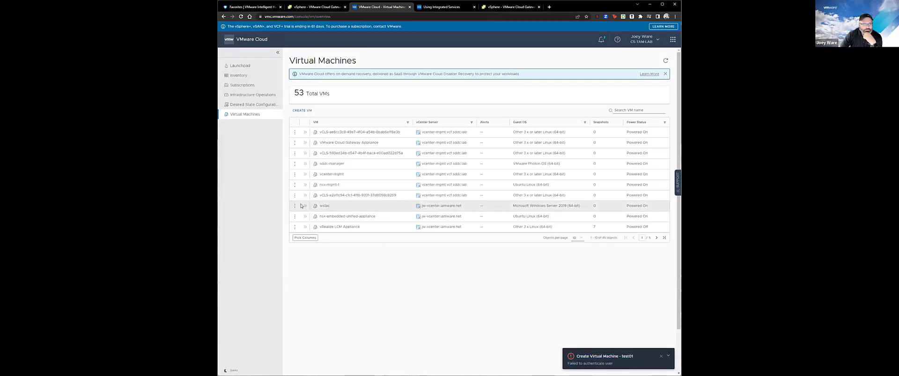
{"action": "left_click", "coordinate": [317, 9]}
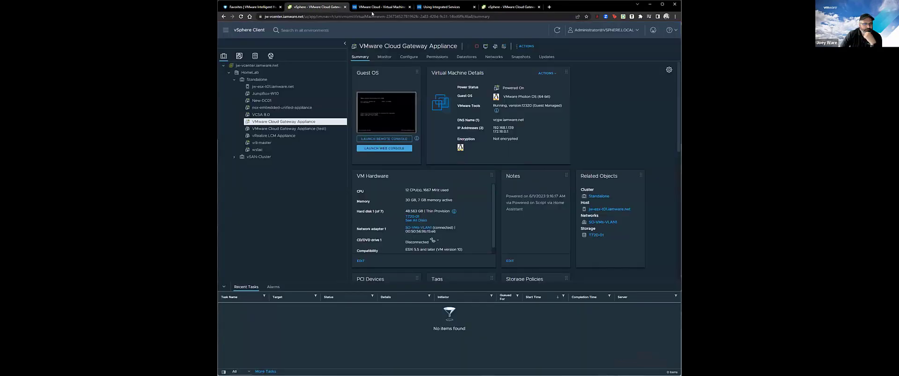
{"action": "left_click", "coordinate": [372, 10]}
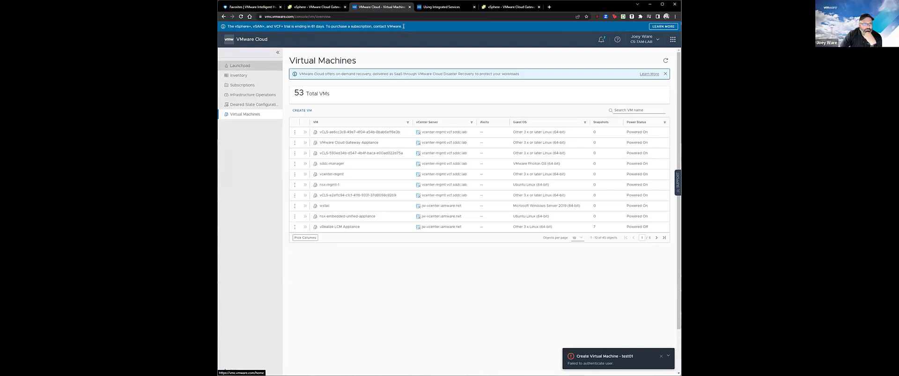
{"action": "left_click", "coordinate": [549, 7]}
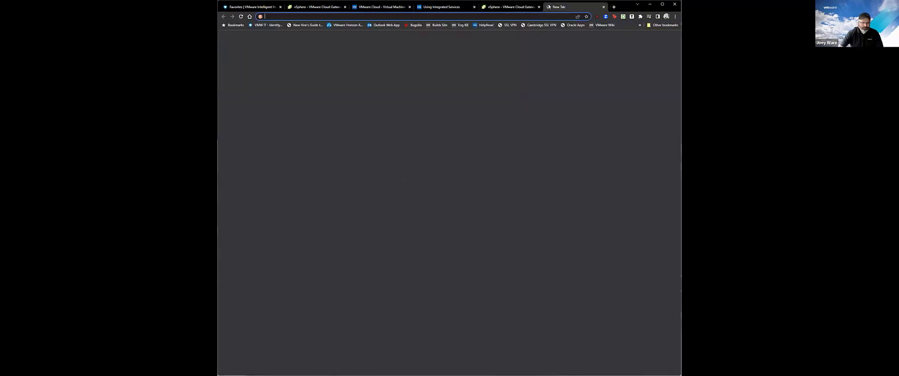
{"action": "type", "text": "https://"}
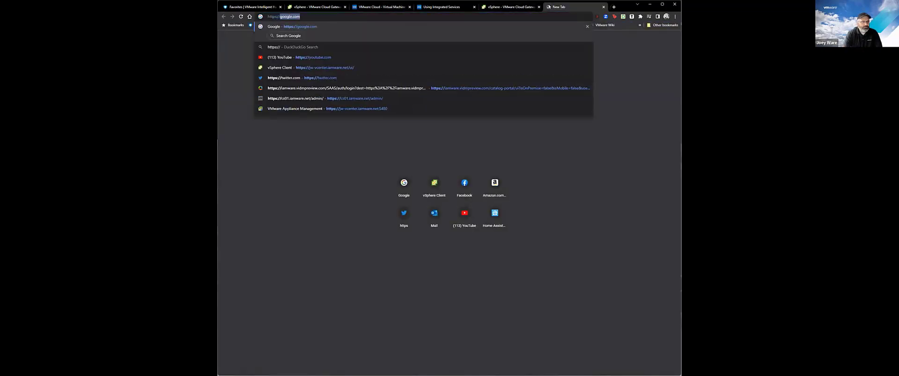
{"action": "type", "text": "vc"}
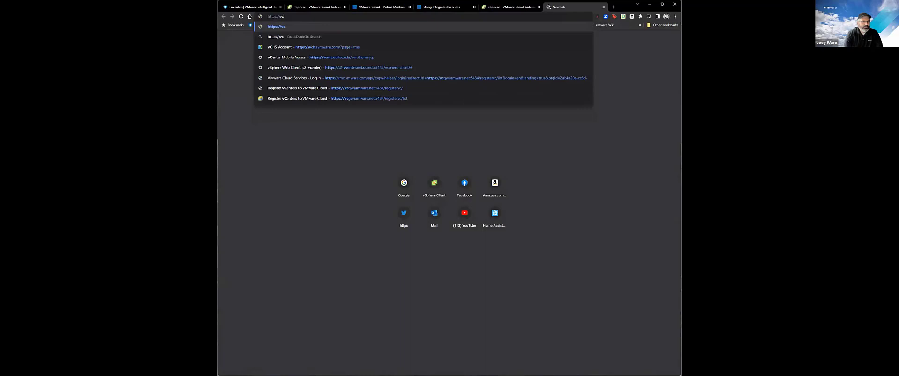
{"action": "type", "text": "gw"}
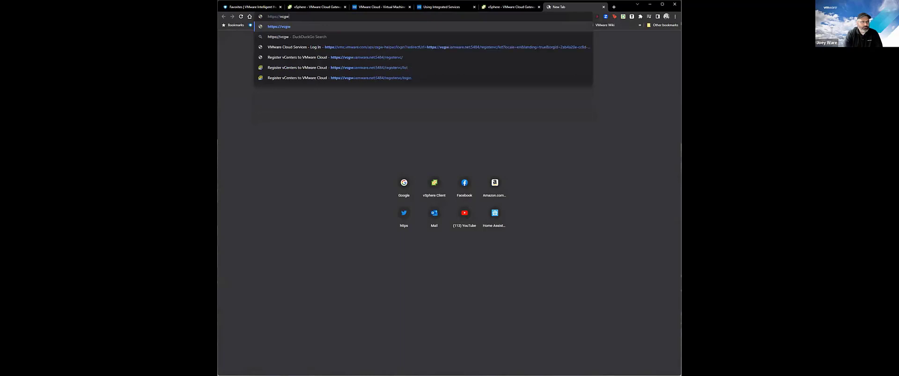
{"action": "type", "text": ".ia"}
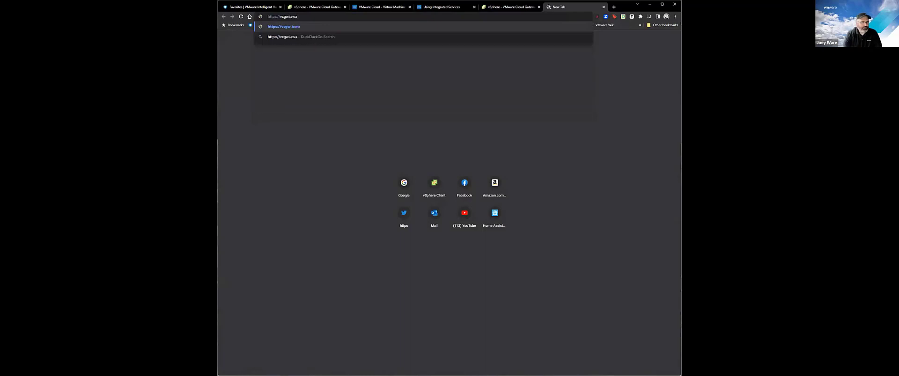
{"action": "type", "text": "mware.net"}
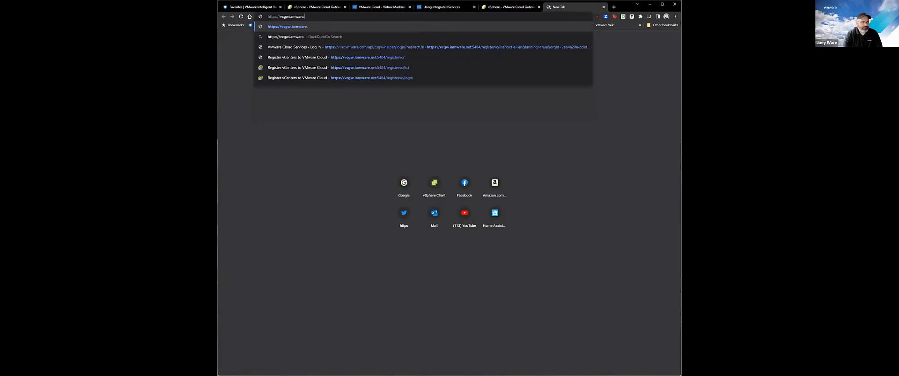
{"action": "type", "text": ":5480"}
{"action": "key", "text": "Return"}
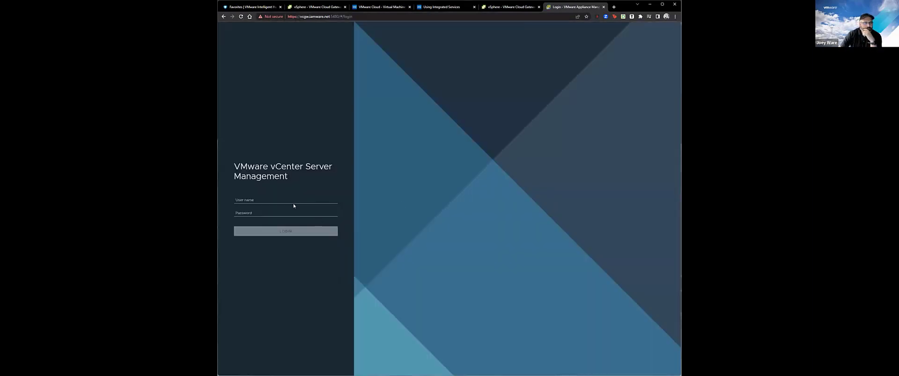
Log in to the appliance as root with its password.
{"action": "left_click", "coordinate": [292, 198]}
{"action": "type", "text": "root"}
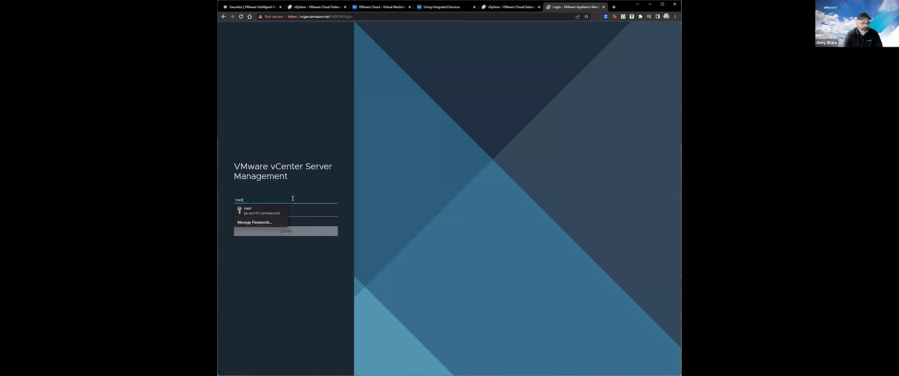
{"action": "key", "text": "Tab"}
{"action": "type", "text": "***"}
{"action": "key", "text": "Return"}
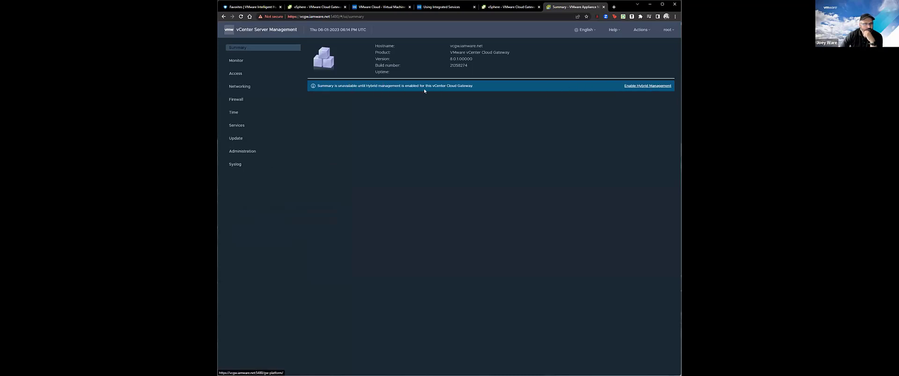
Review the appliance's Monitor, Access, Administration and Update pages, selecting the auto-update notice.
{"action": "left_click", "coordinate": [233, 69]}
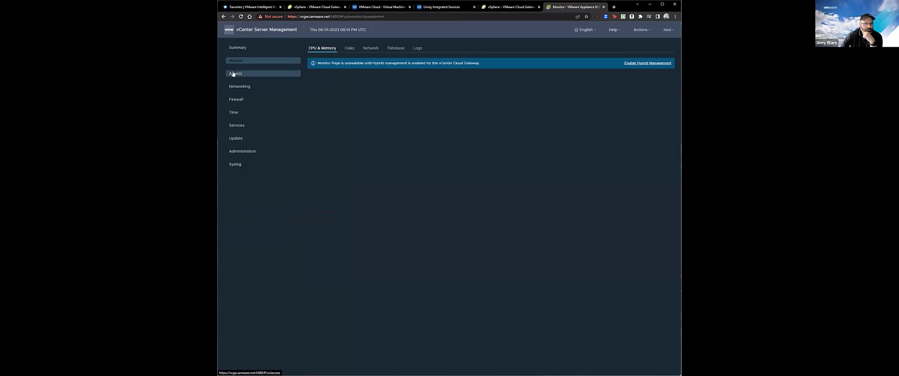
{"action": "left_click", "coordinate": [233, 73]}
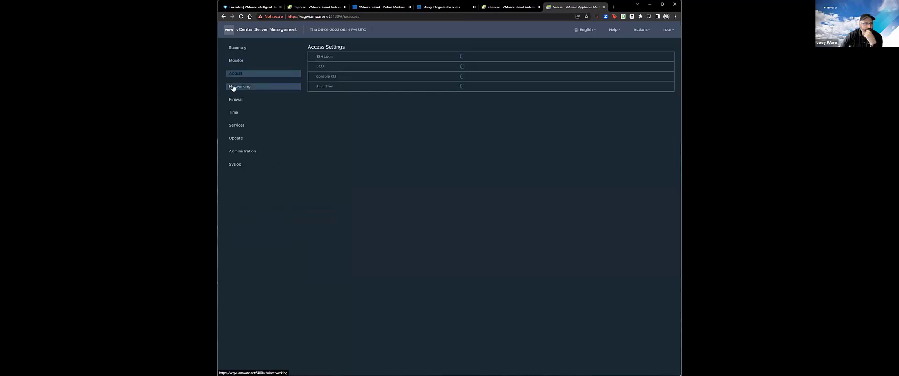
{"action": "left_click", "coordinate": [242, 152]}
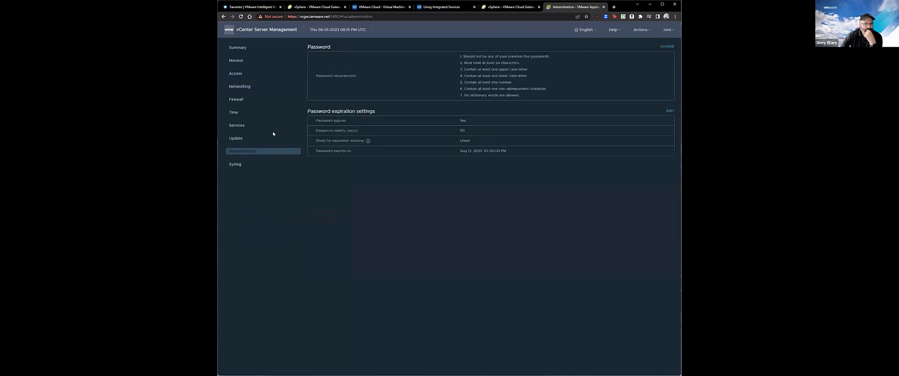
{"action": "left_click", "coordinate": [248, 140]}
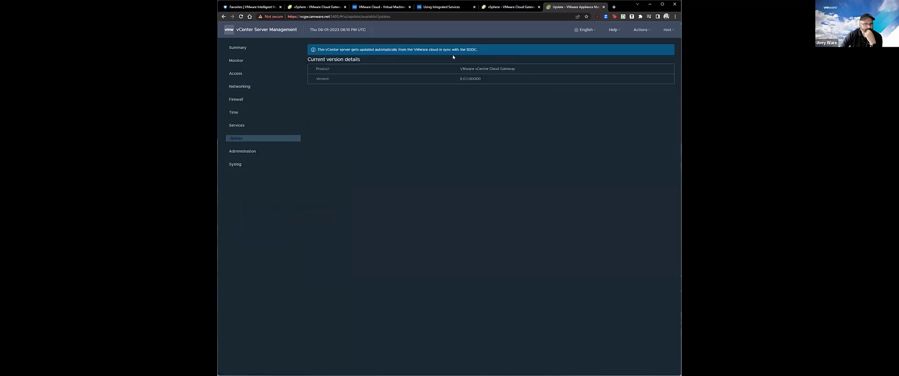
{"action": "left_click_drag", "start_coordinate": [488, 50], "coordinate": [317, 50]}
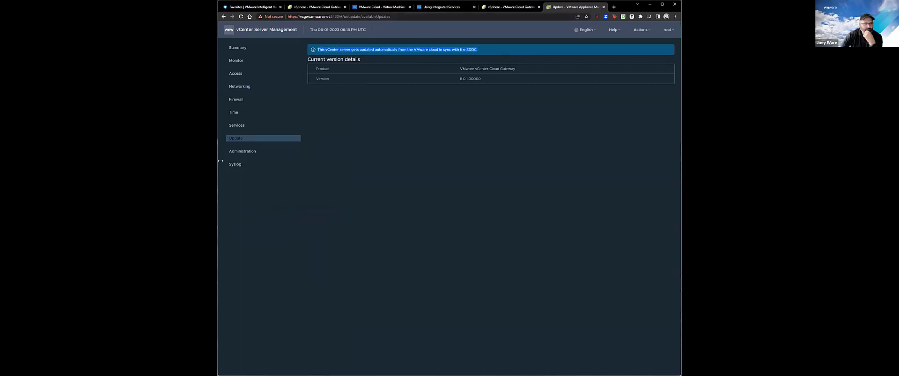
Review the Services, Time, Firewall and Networking settings, then return to the Summary.
{"action": "left_click", "coordinate": [235, 124]}
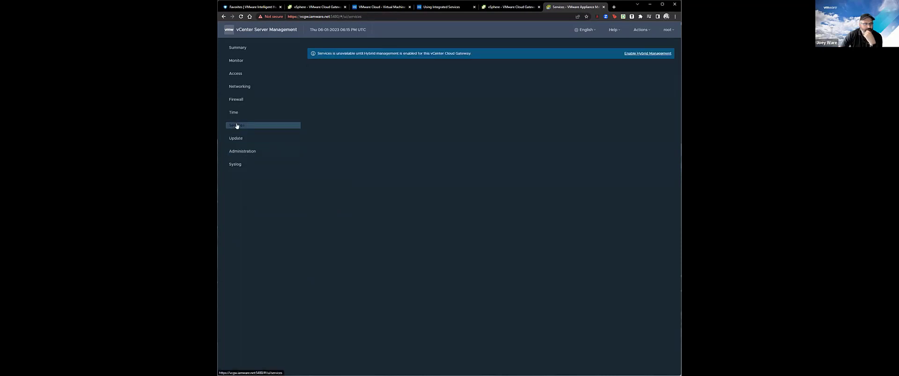
{"action": "left_click", "coordinate": [238, 112]}
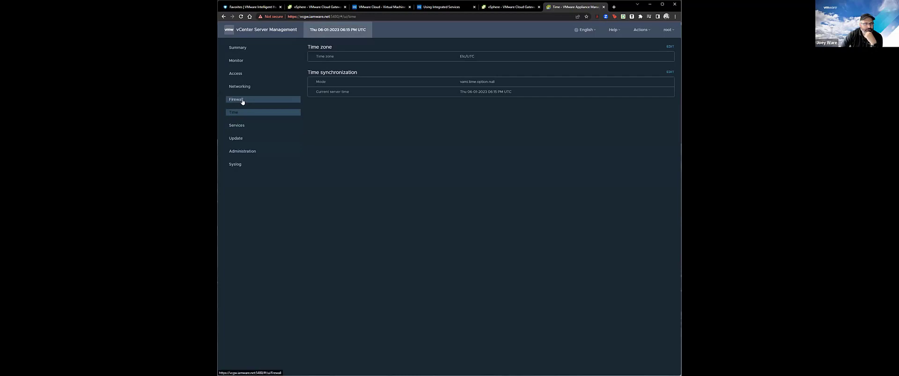
{"action": "left_click", "coordinate": [242, 102]}
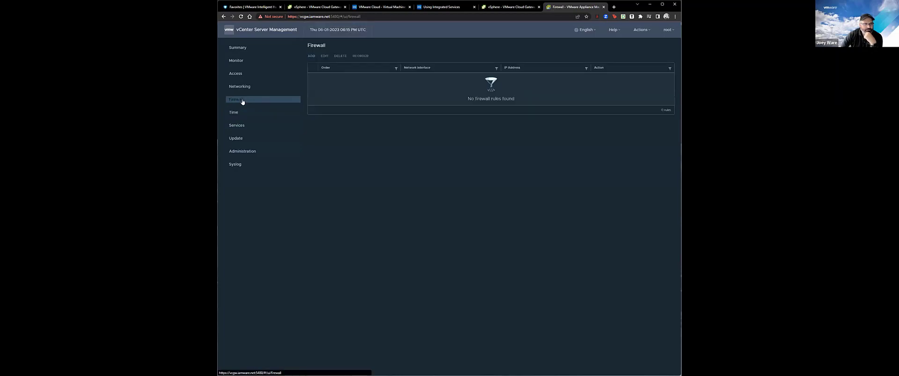
{"action": "left_click", "coordinate": [235, 74]}
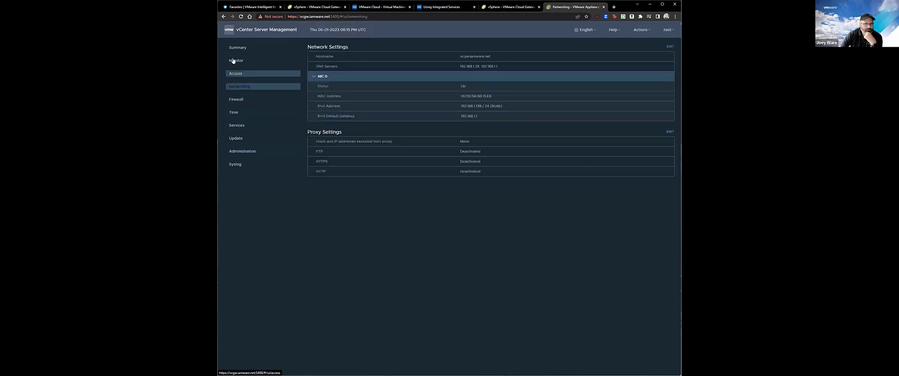
{"action": "left_click", "coordinate": [233, 60]}
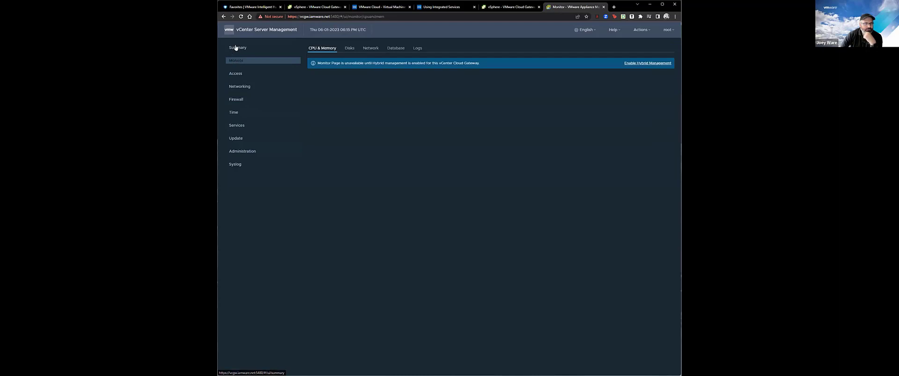
{"action": "left_click", "coordinate": [236, 47]}
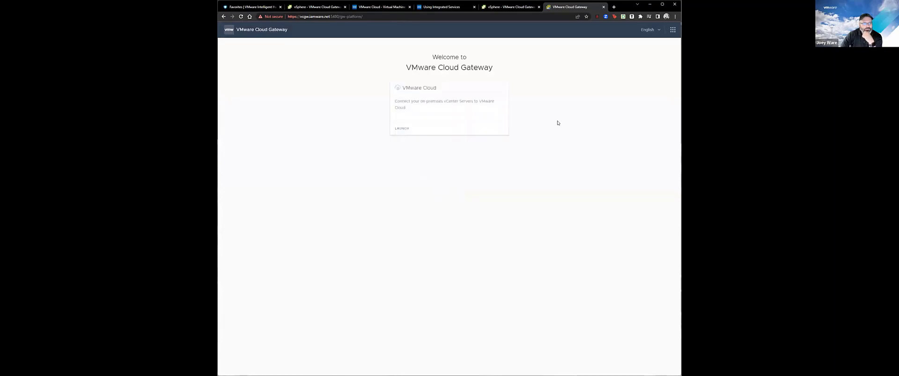
Launch VMware Cloud Gateway and sign in with the gateway password.
{"action": "left_click", "coordinate": [402, 128]}
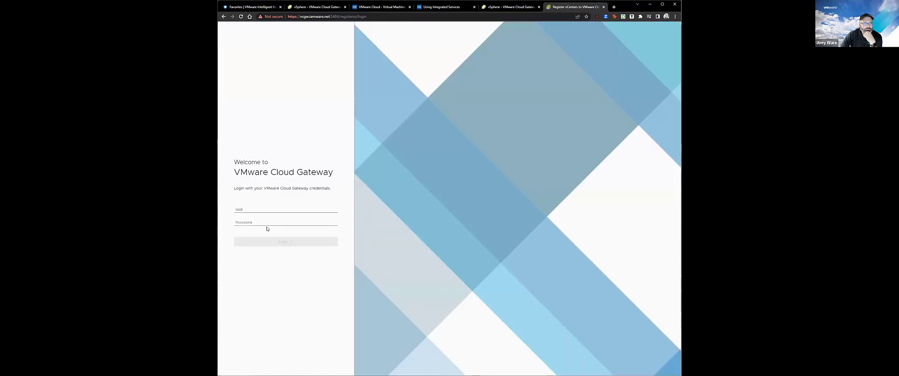
{"action": "left_click", "coordinate": [265, 225]}
{"action": "type", "text": "V"}
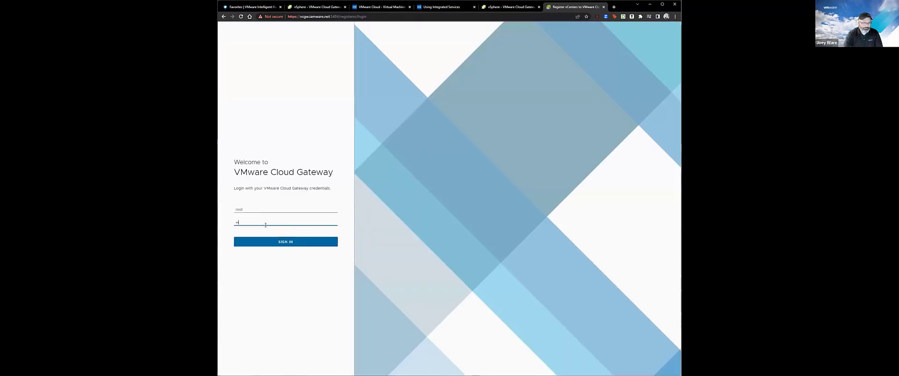
{"action": "key", "text": "Return"}
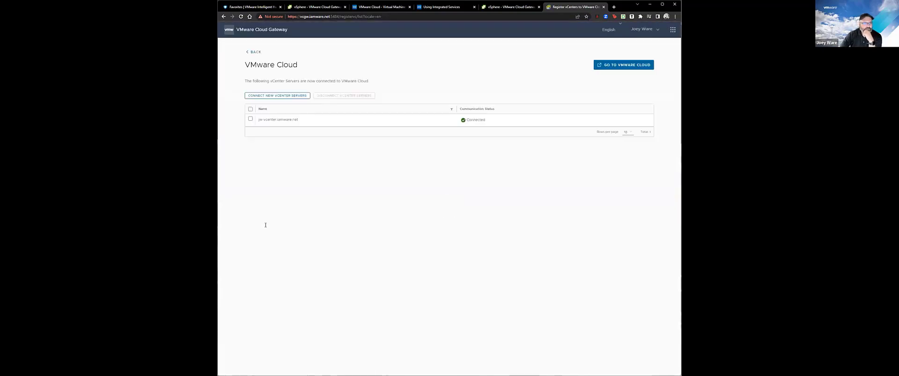
Disconnect jw-vcenter.iamware.net from VMware Cloud, acknowledging both warnings.
{"action": "left_click", "coordinate": [250, 119]}
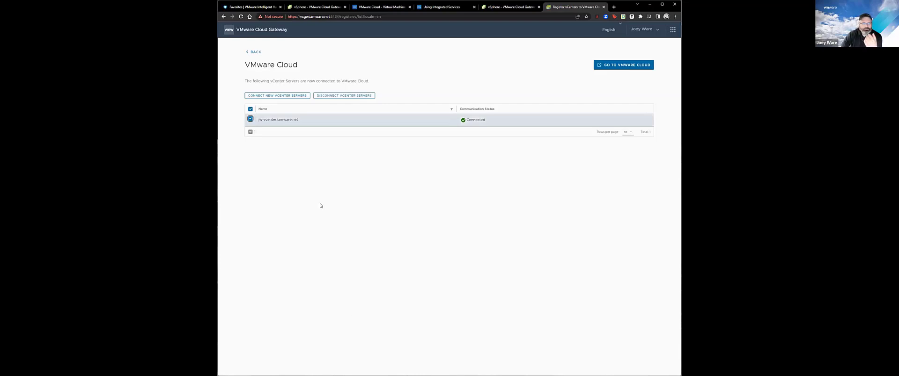
{"action": "left_click", "coordinate": [354, 96]}
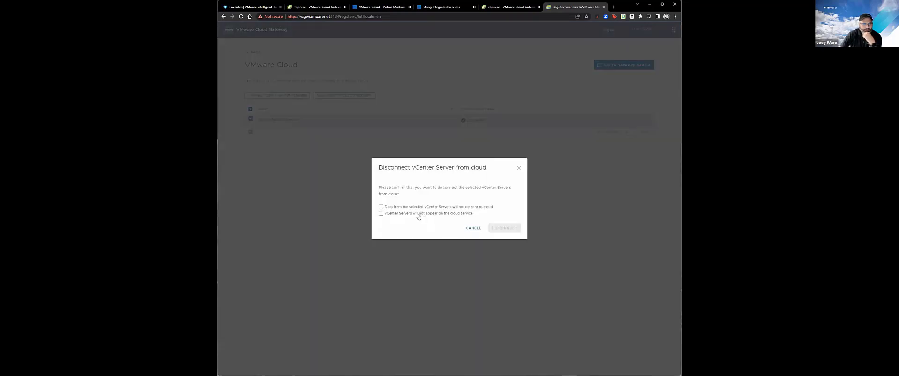
{"action": "left_click", "coordinate": [394, 214]}
{"action": "left_click", "coordinate": [392, 207]}
{"action": "left_click", "coordinate": [505, 228]}
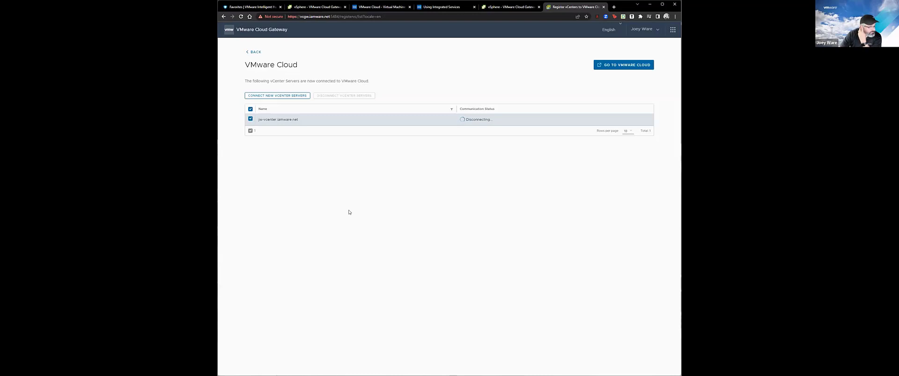
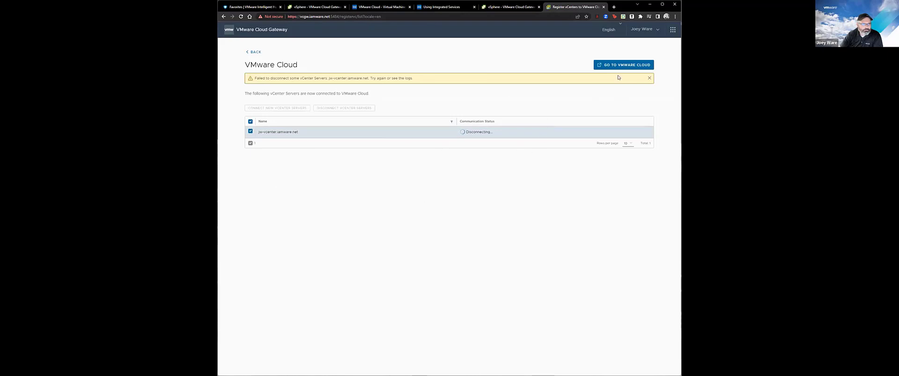
Dismiss the failed-disconnect alert and reopen the VMware Cloud connection setup from the Gateway welcome page.
{"action": "left_click", "coordinate": [648, 79]}
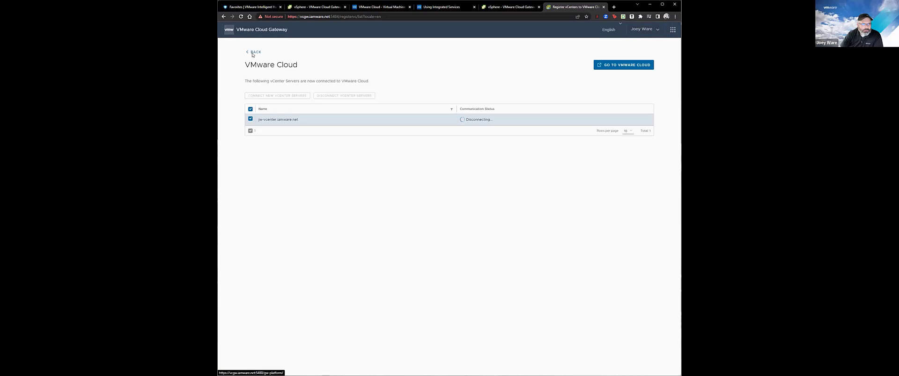
{"action": "left_click", "coordinate": [252, 54]}
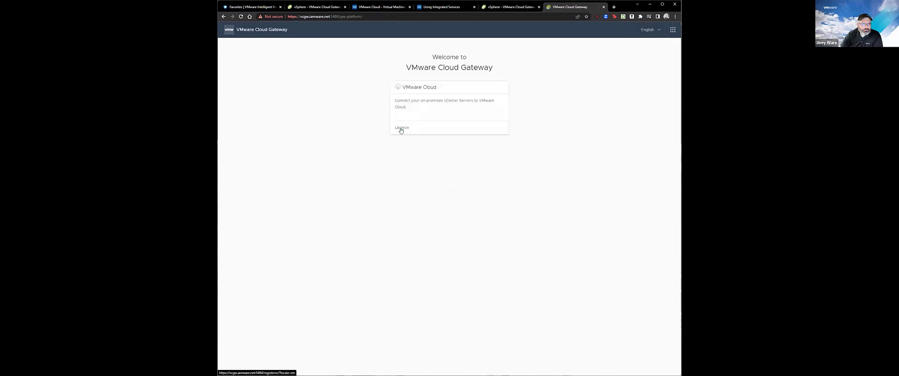
{"action": "left_click", "coordinate": [401, 129]}
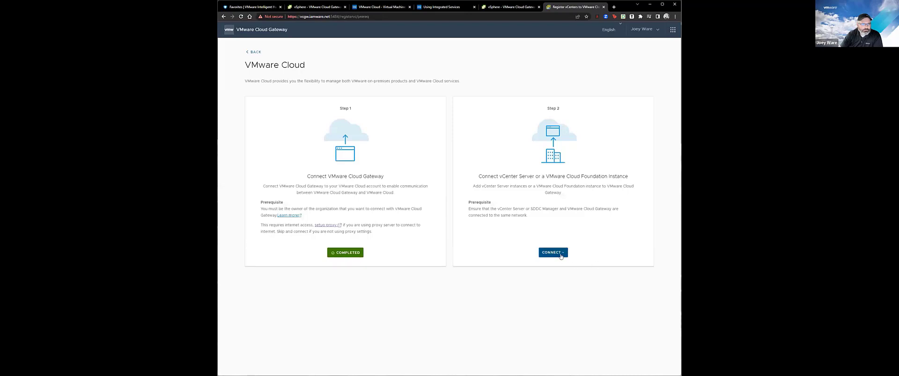
Start connecting a vCenter Server instance and open the Add vCenter Servers form.
{"action": "left_click", "coordinate": [561, 255]}
{"action": "left_click", "coordinate": [564, 267]}
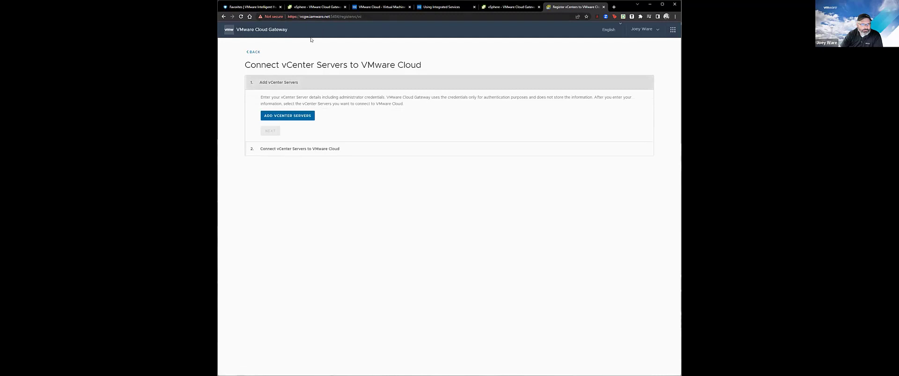
{"action": "left_click", "coordinate": [291, 117]}
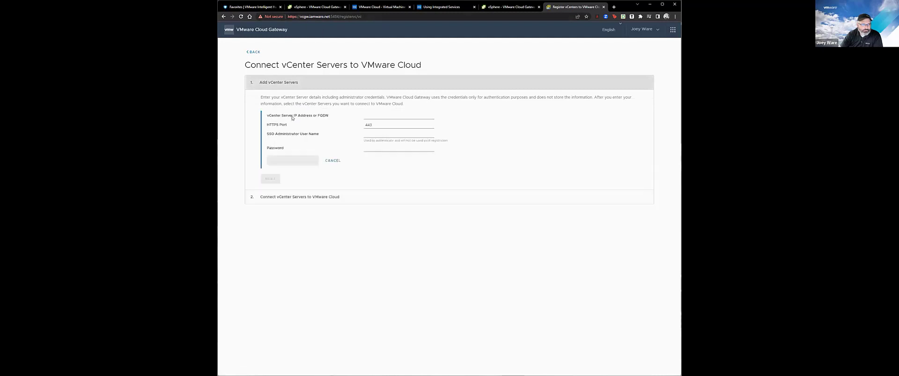
{"action": "left_click", "coordinate": [391, 117]}
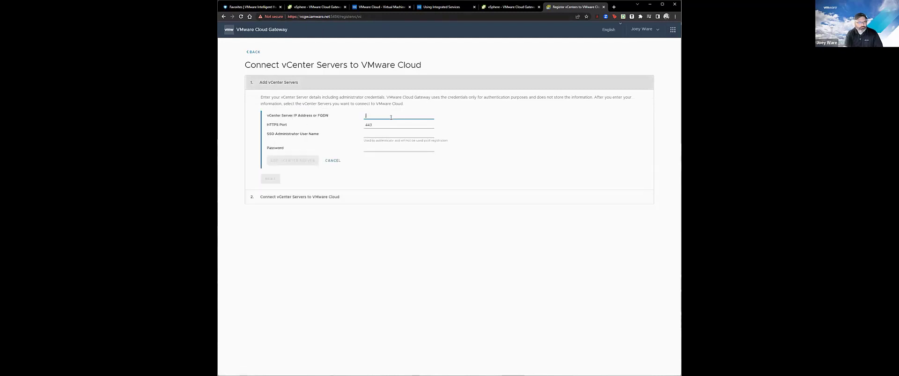
{"action": "type", "text": "jw-vcenter.iamware.net"}
{"action": "key", "text": "Tab"}
{"action": "key", "text": "Tab"}
{"action": "type", "text": "admin"}
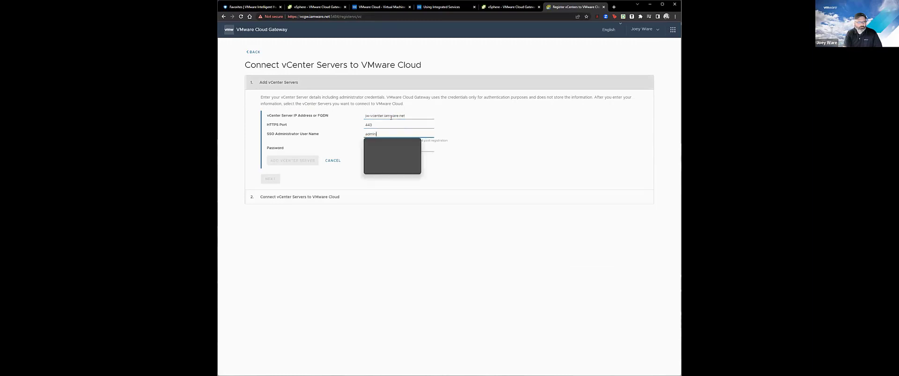
{"action": "type", "text": "istrator@vsphere."}
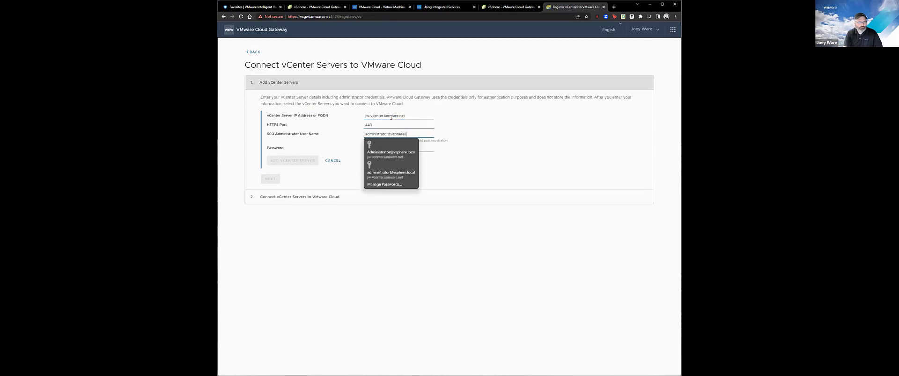
{"action": "type", "text": "local"}
{"action": "key", "text": "Tab"}
{"action": "type", "text": "*"}
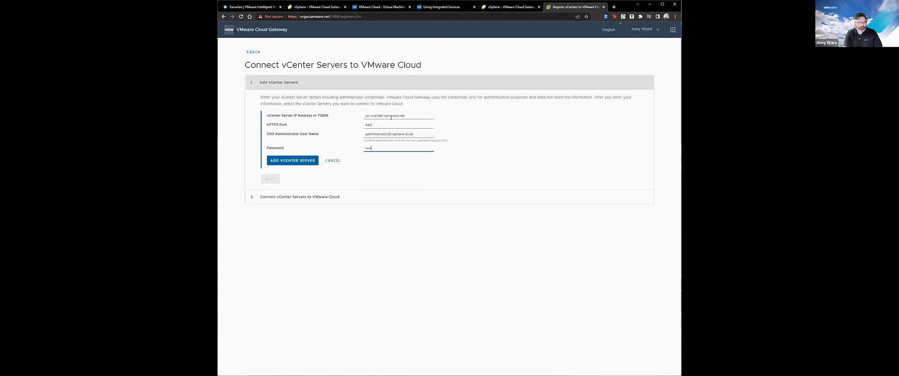
{"action": "type", "text": "**********"}
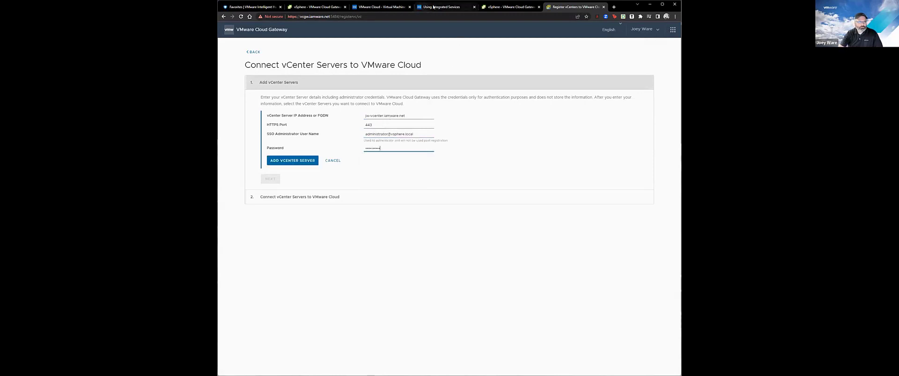
{"action": "left_click", "coordinate": [379, 6]}
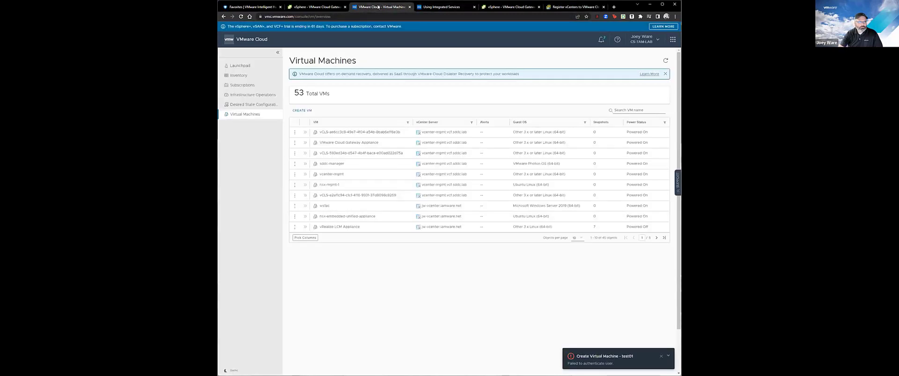
Check the on-prem vCenter in Inventory, then browse the Add Deployment > On-Premises Deployments page.
{"action": "left_click", "coordinate": [238, 76]}
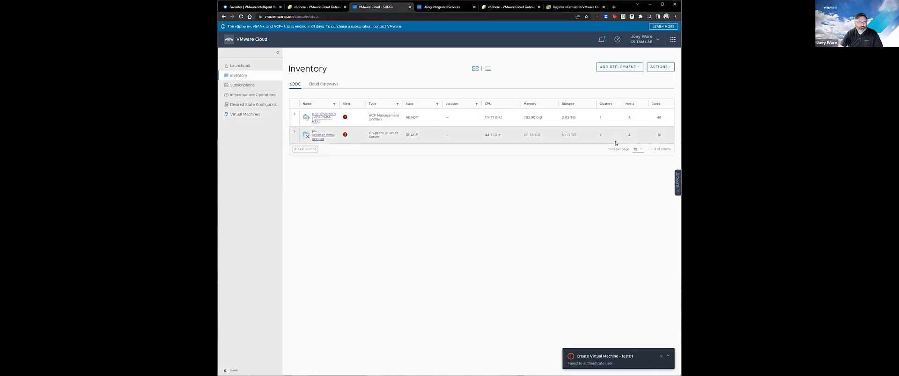
{"action": "left_click", "coordinate": [294, 132]}
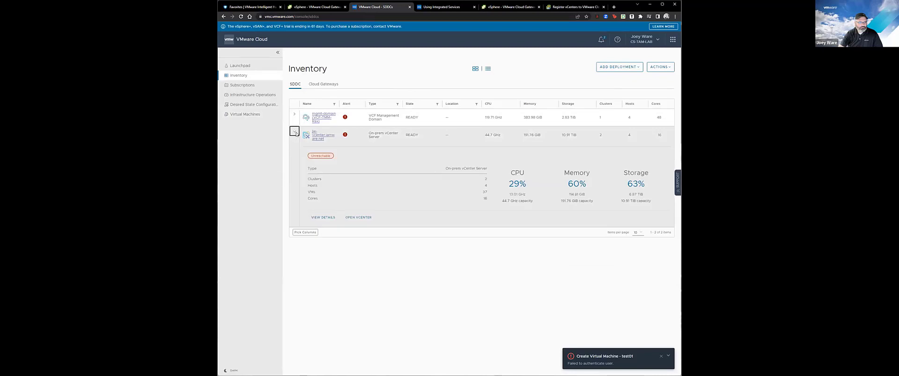
{"action": "left_click", "coordinate": [636, 67]}
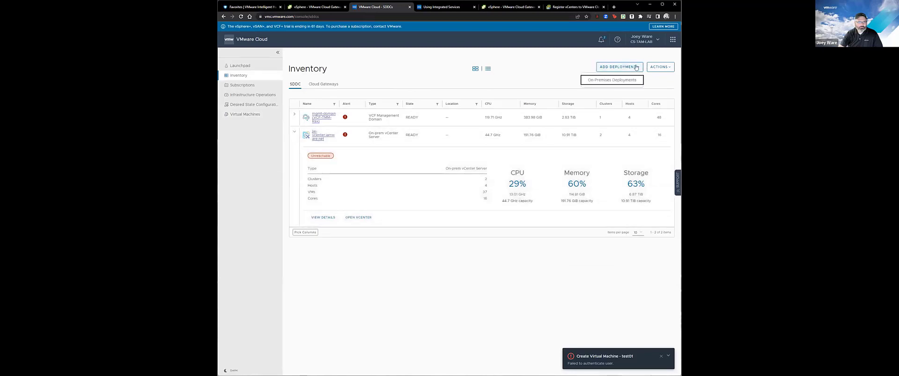
{"action": "left_click", "coordinate": [669, 67]}
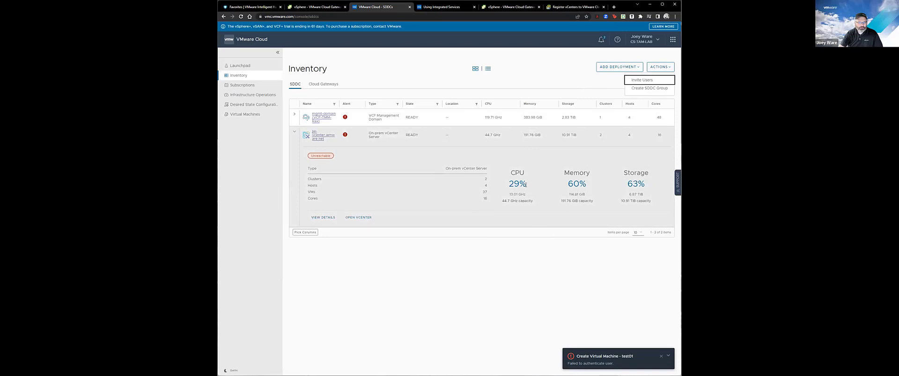
{"action": "left_click", "coordinate": [613, 70]}
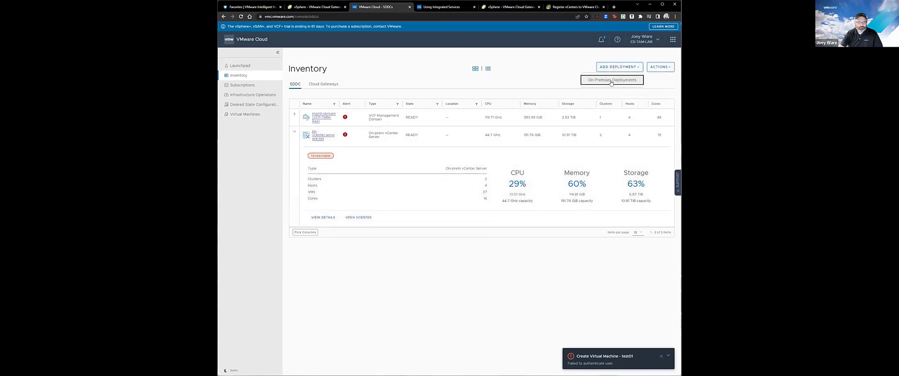
{"action": "left_click", "coordinate": [610, 82]}
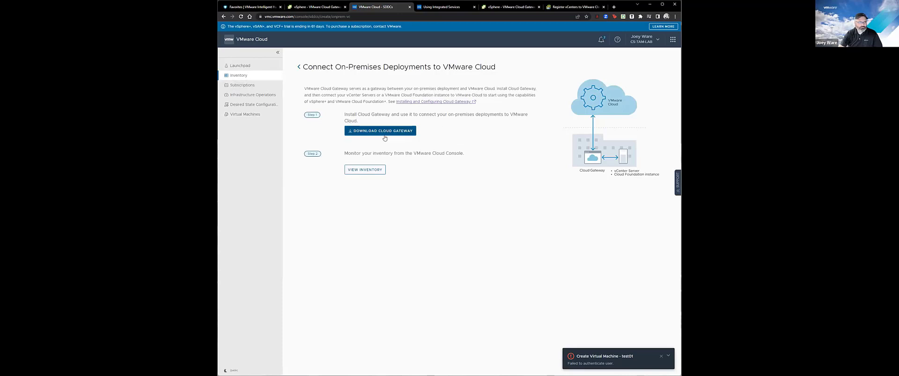
Return to the inventory, re-expand the Unreachable vCenter row, and go back to the Gateway form.
{"action": "left_click", "coordinate": [370, 170]}
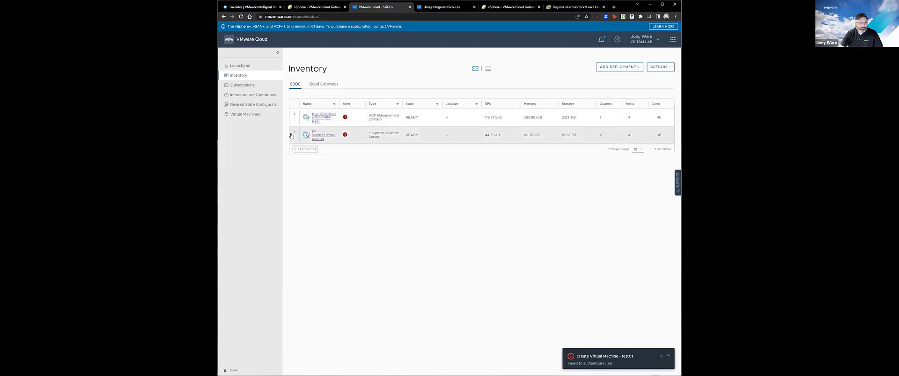
{"action": "left_click", "coordinate": [294, 132]}
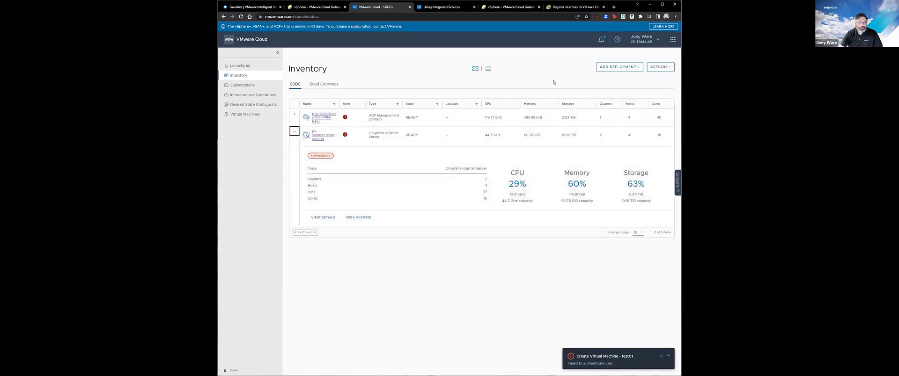
{"action": "left_click", "coordinate": [562, 7]}
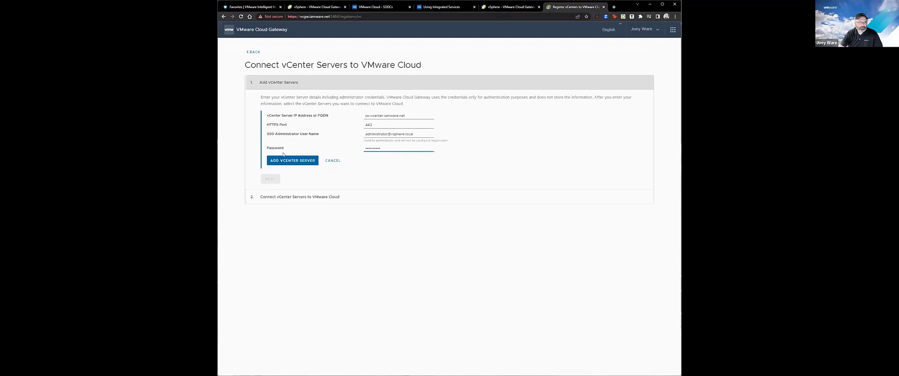
Add jw-vcenter.iamware.net, accept its untrusted certificate, and acknowledge data will be sent to VMware Cloud.
{"action": "left_click", "coordinate": [284, 161]}
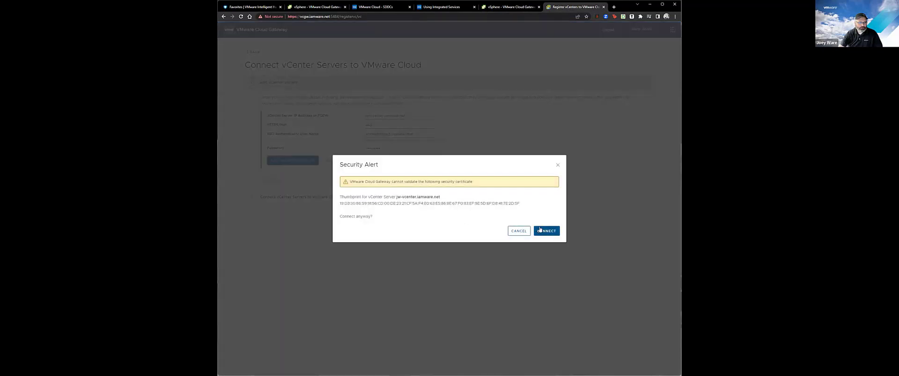
{"action": "left_click", "coordinate": [540, 230]}
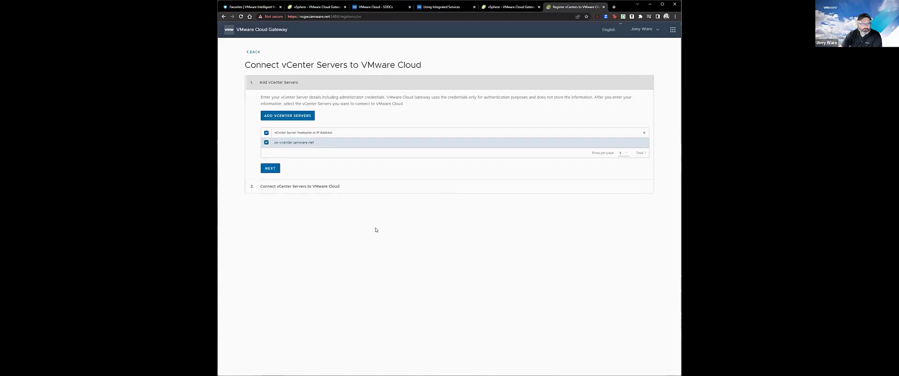
{"action": "left_click", "coordinate": [270, 169]}
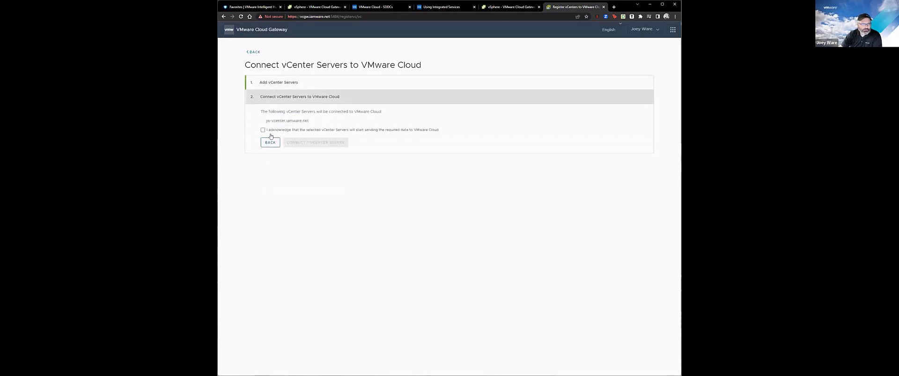
{"action": "left_click", "coordinate": [270, 130]}
{"action": "left_click", "coordinate": [270, 142]}
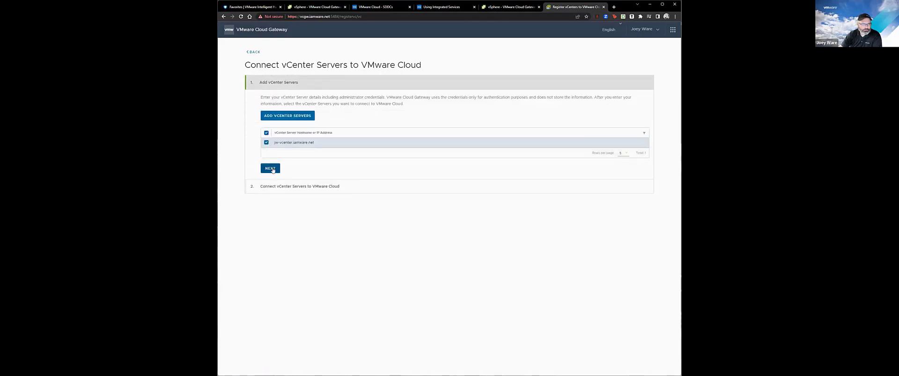
{"action": "left_click", "coordinate": [272, 169]}
Try connecting the vCenter to VMware Cloud twice, dismiss the failure, and return to the inventory.
{"action": "left_click", "coordinate": [316, 144]}
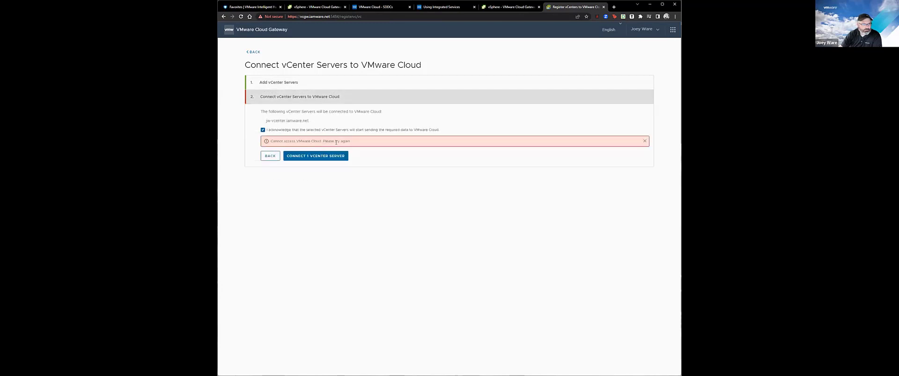
{"action": "left_click", "coordinate": [317, 158]}
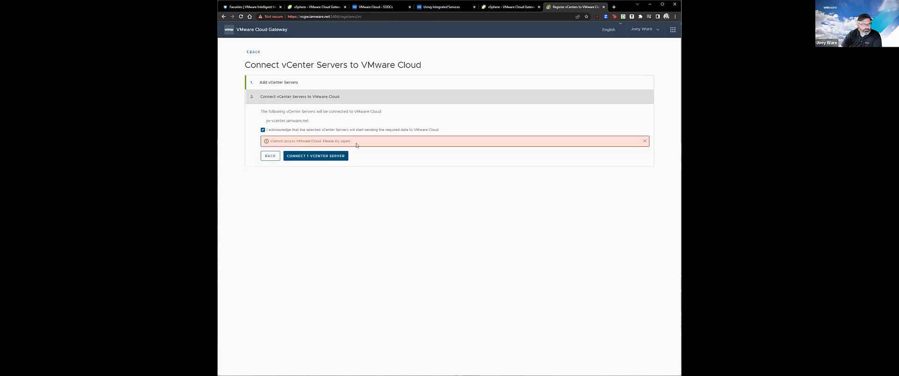
{"action": "left_click", "coordinate": [644, 141]}
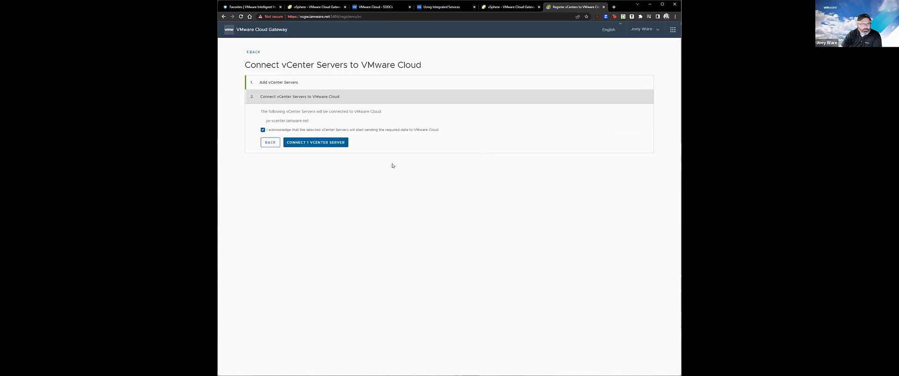
{"action": "left_click", "coordinate": [381, 8]}
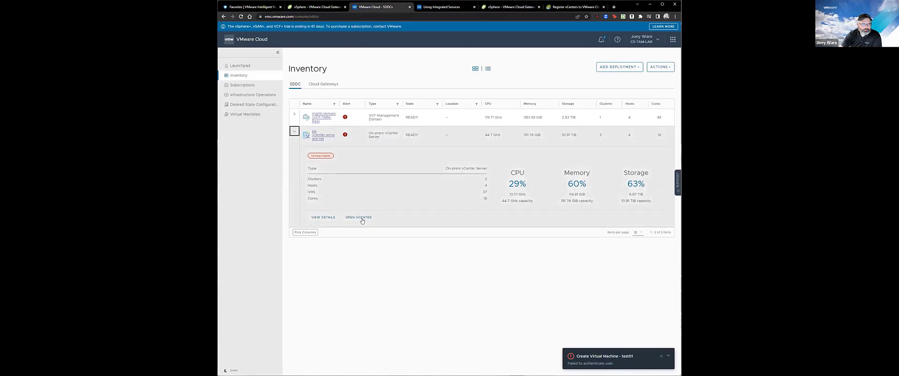
View jw-vcenter.iamware.net details, which show it Unreachable with a network-issue warning.
{"action": "left_click", "coordinate": [322, 219]}
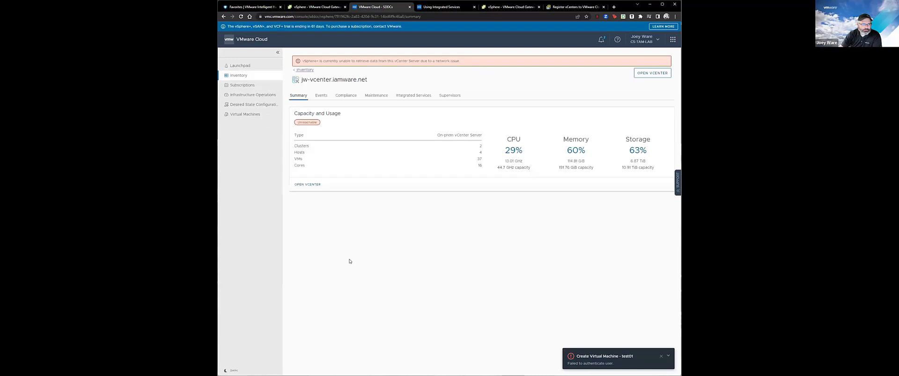